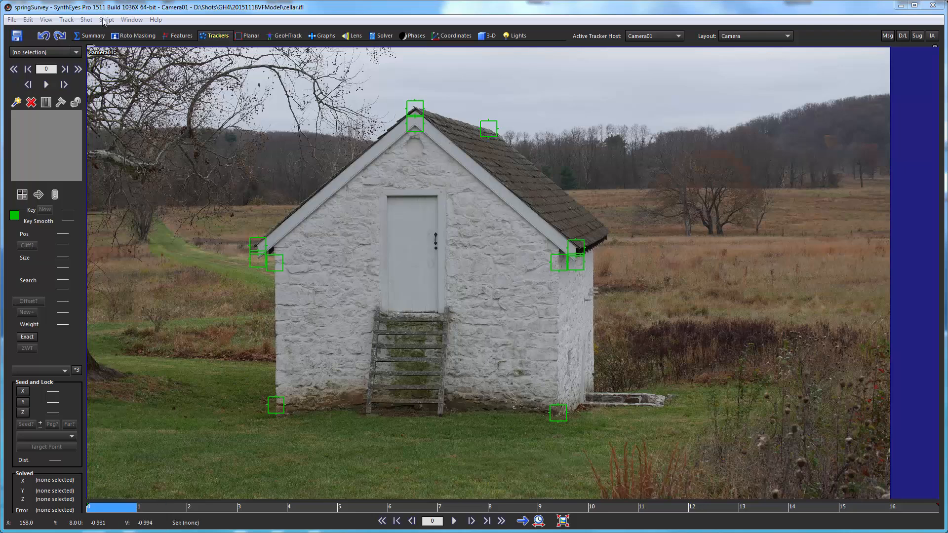
left_click_drag(127, 507, 106, 486)
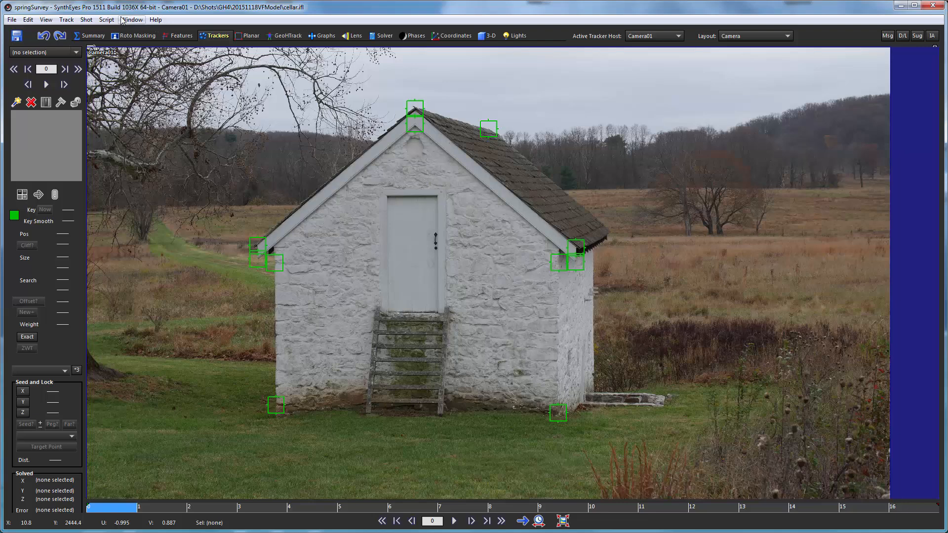
left_click(86, 20)
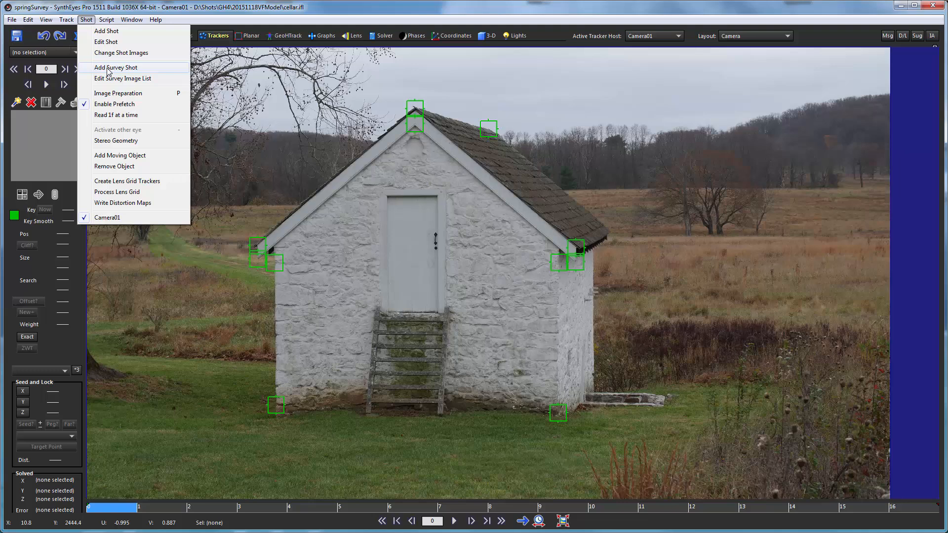
left_click(209, 9)
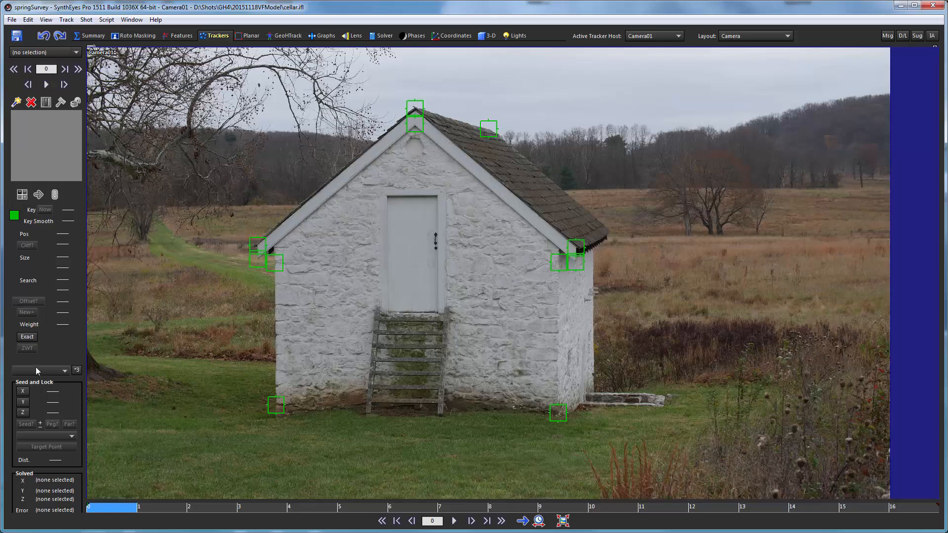
mouse_move(122, 508)
left_mouse_down()
mouse_move(562, 506)
mouse_move(748, 493)
mouse_move(893, 509)
mouse_move(105, 514)
left_mouse_up()
Turn on Z-Drop lock and create a tracker on the gable door's upper-left corner in frame 0
left_click(67, 20)
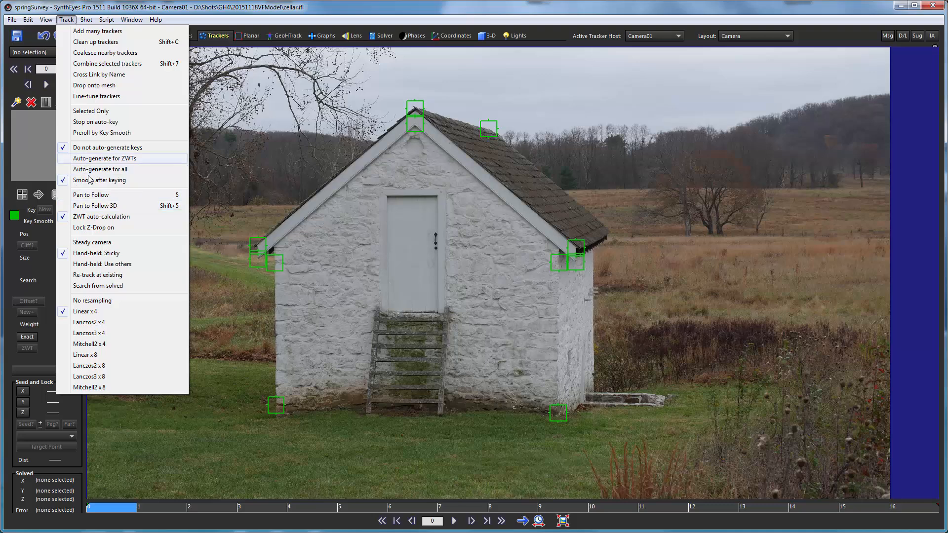
left_click(101, 229)
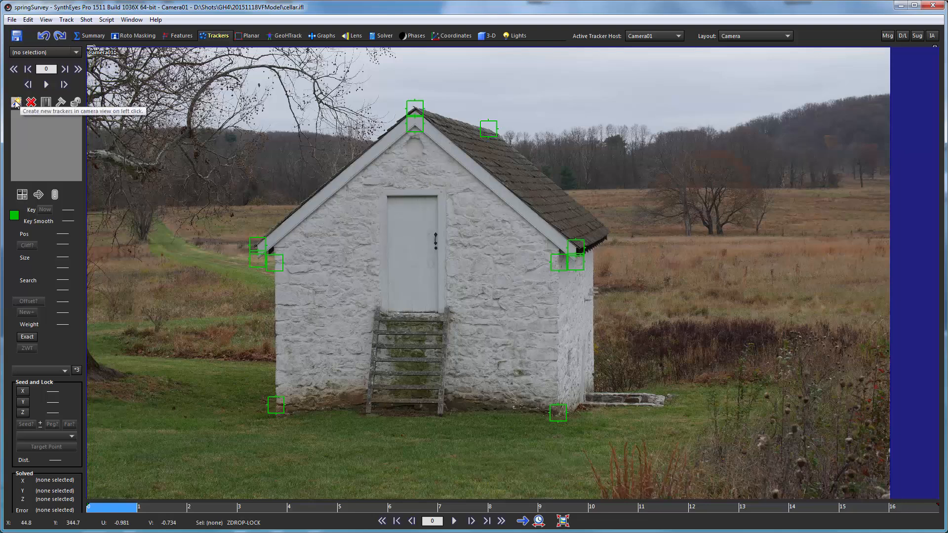
left_click(386, 194)
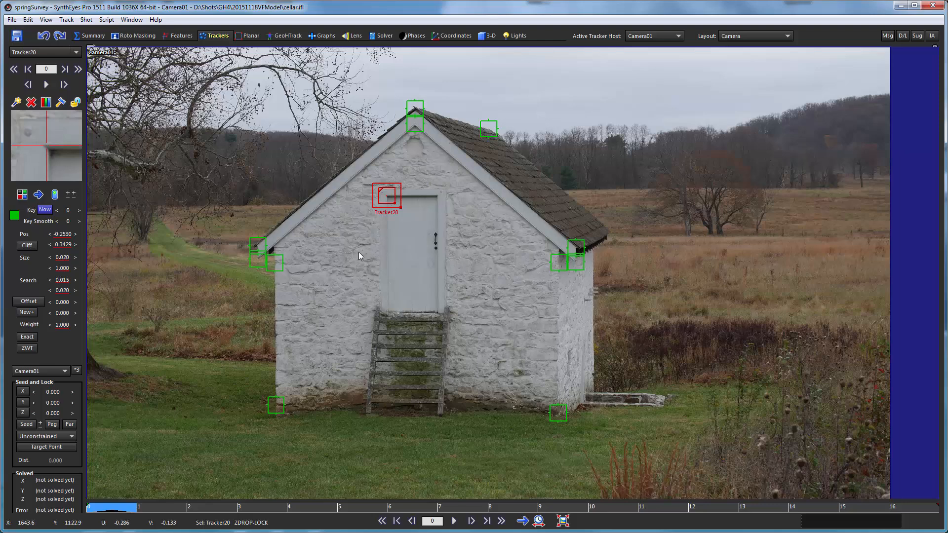
Place the tracker on the gable door's upper-left corner in frames 1 to 4
key("s")
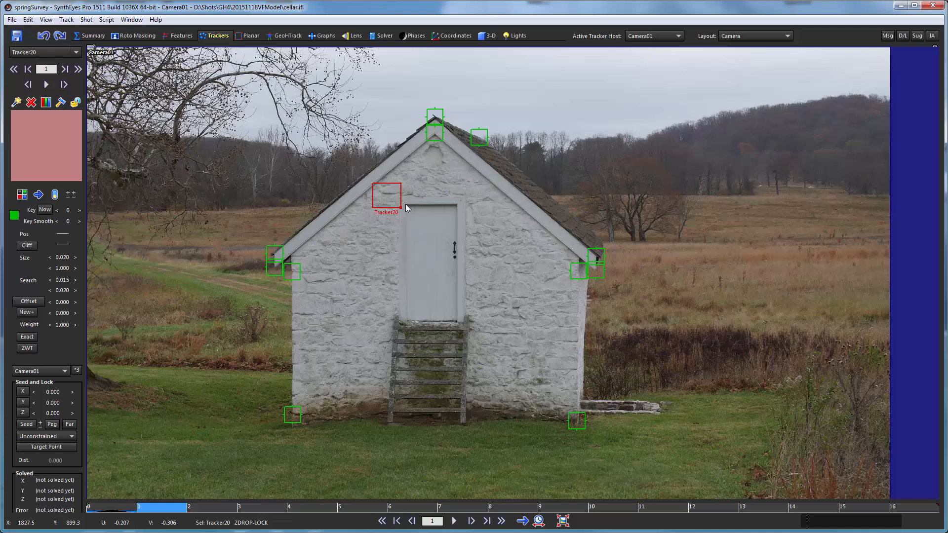
left_click_drag(405, 207, 409, 210)
key("s")
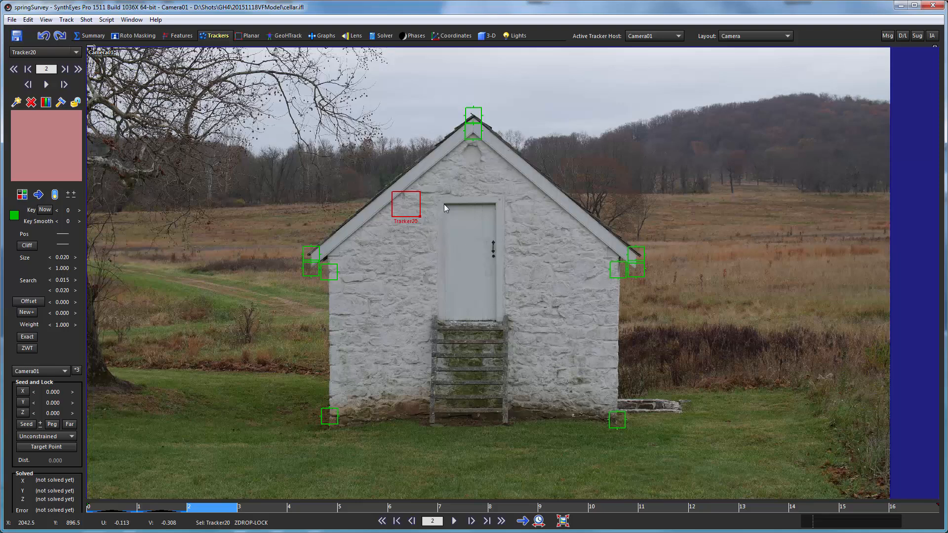
left_click_drag(443, 204, 428, 196)
key("s")
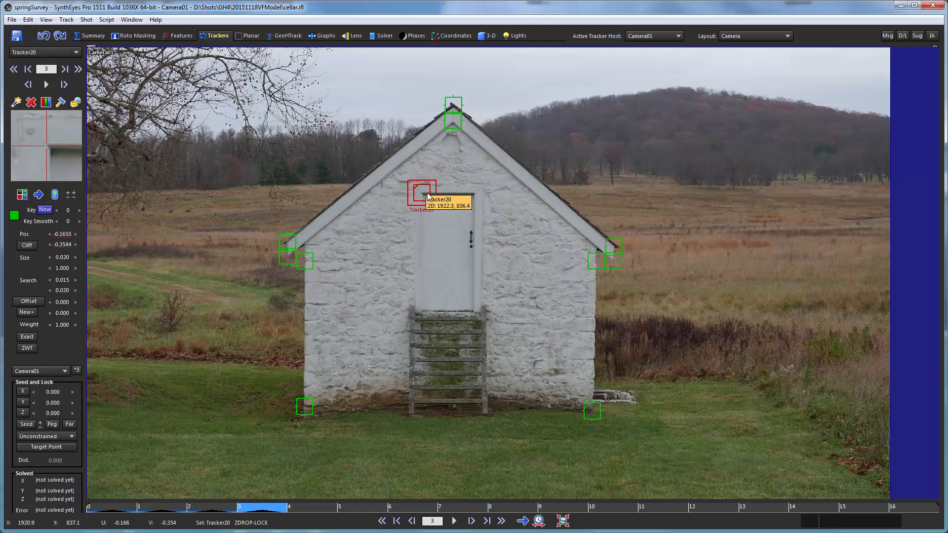
key("s")
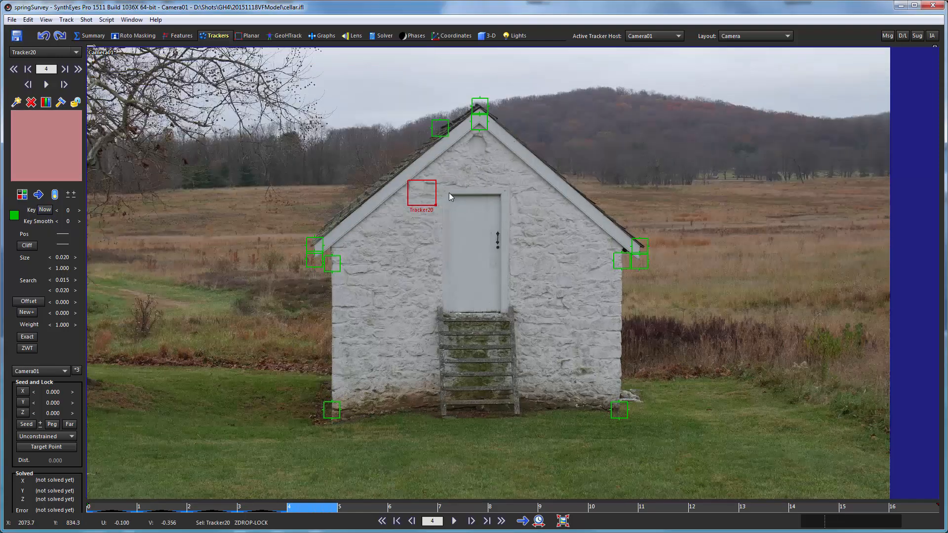
left_click_drag(449, 194, 450, 194)
Continue placing the tracker on the gable door's upper-left corner in each of frames 5 to 16
key("s")
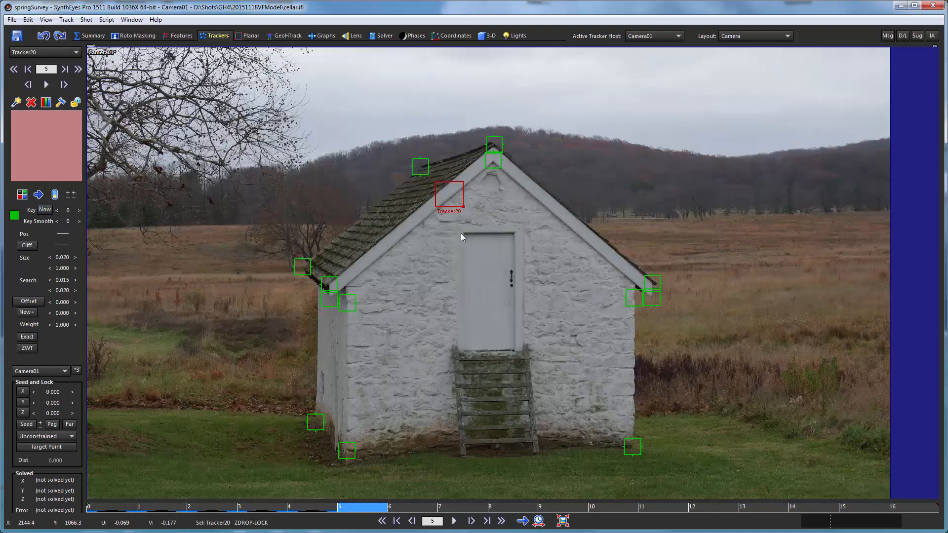
left_click_drag(464, 233, 572, 209)
key("s")
key("s")
key("s")
key("s")
key("s")
key("s")
key("s")
key("s")
key("s")
key("s")
left_click_drag(621, 238, 608, 205)
key("d")
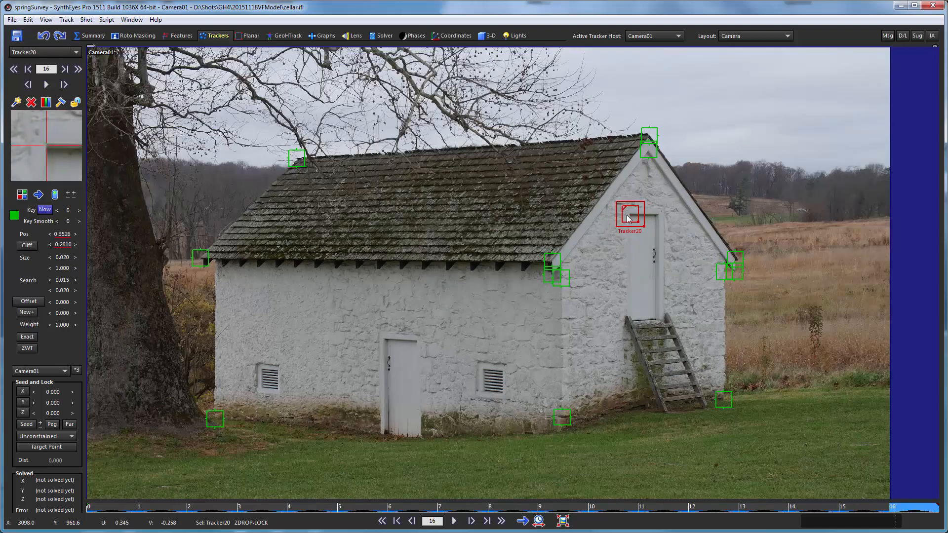
Fine-tune the upper-left door-corner tracker's position in the tracker mini-view, working back from frame 16 to frame 10
scroll(79, 175, "up", 2)
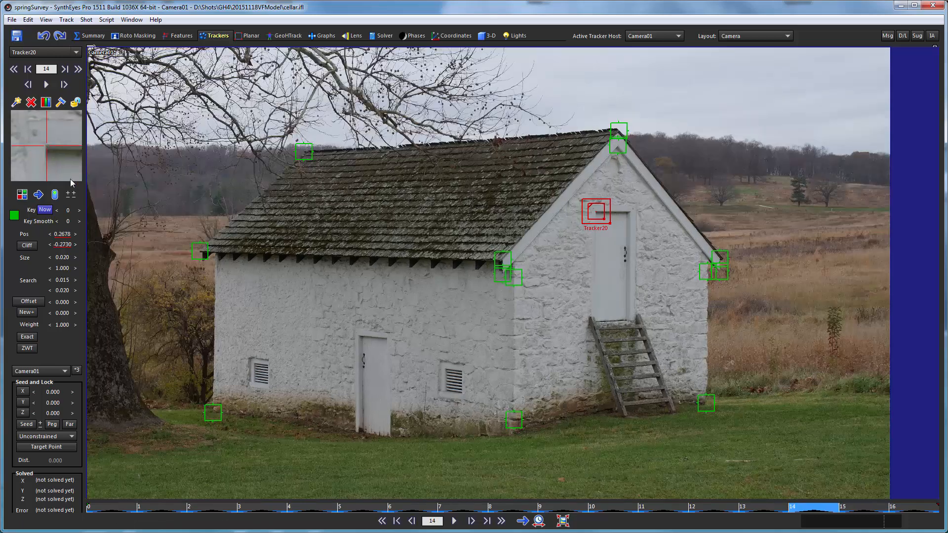
scroll(80, 171, "down", 1)
scroll(80, 170, "down", 1)
scroll(59, 165, "up", 1)
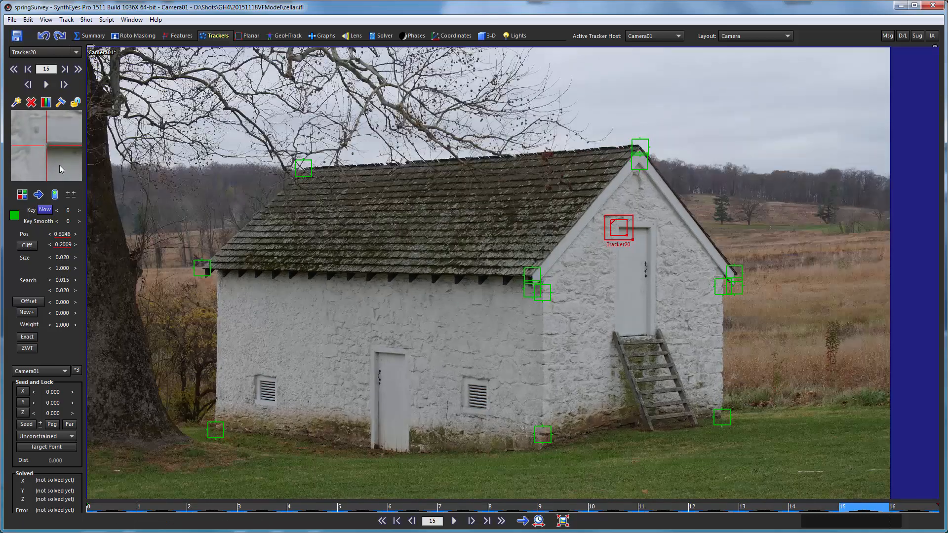
left_click_drag(54, 160, 53, 162)
scroll(53, 158, "up", 1)
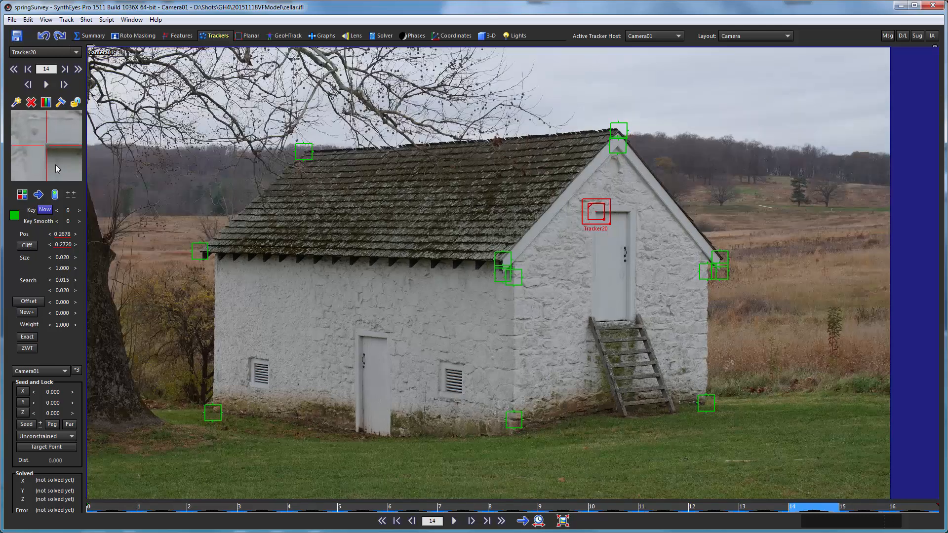
scroll(56, 164, "up", 2)
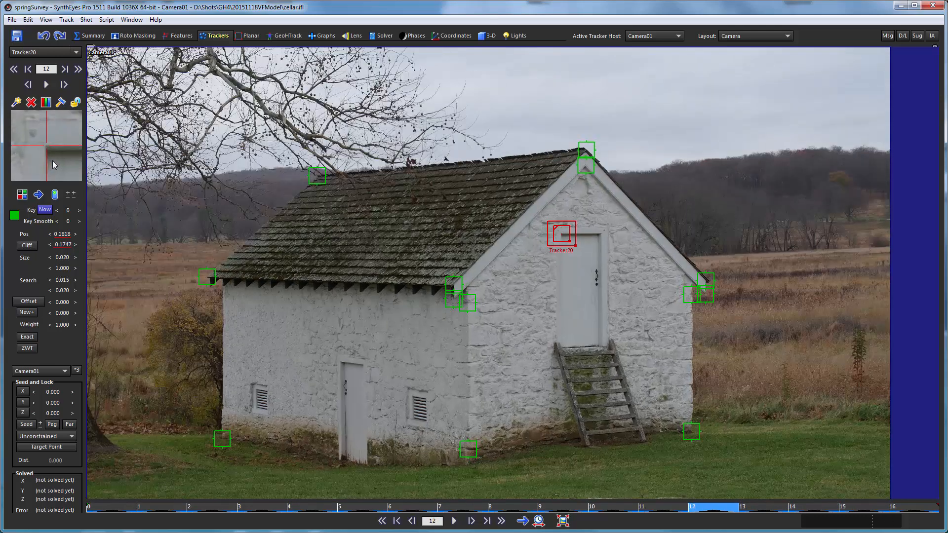
scroll(52, 160, "up", 1)
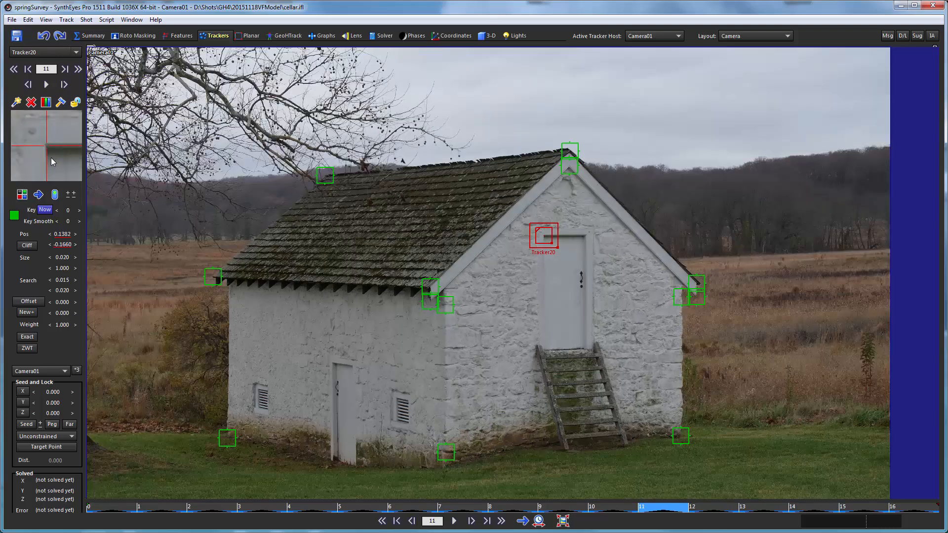
scroll(52, 158, "up", 1)
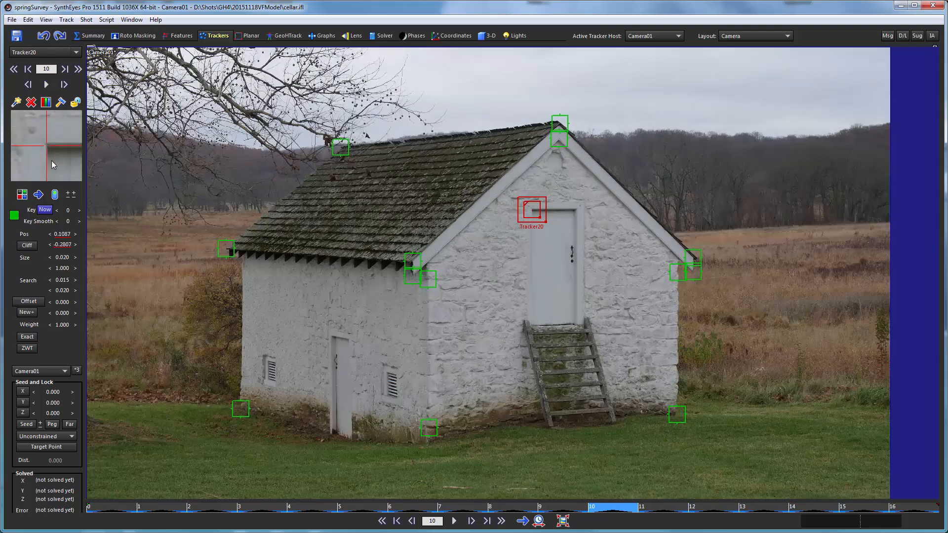
left_click_drag(52, 161, 50, 161)
scroll(52, 162, "up", 1)
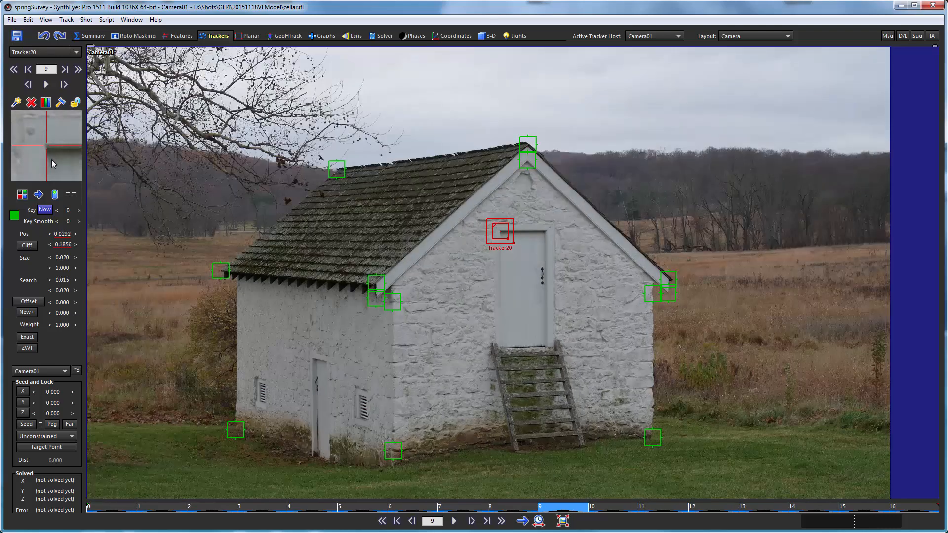
Fine-tune the upper-left door-corner tracker's position in the mini-view, working back from frame 9 to frame 1
scroll(51, 159, "up", 1)
scroll(49, 153, "up", 1)
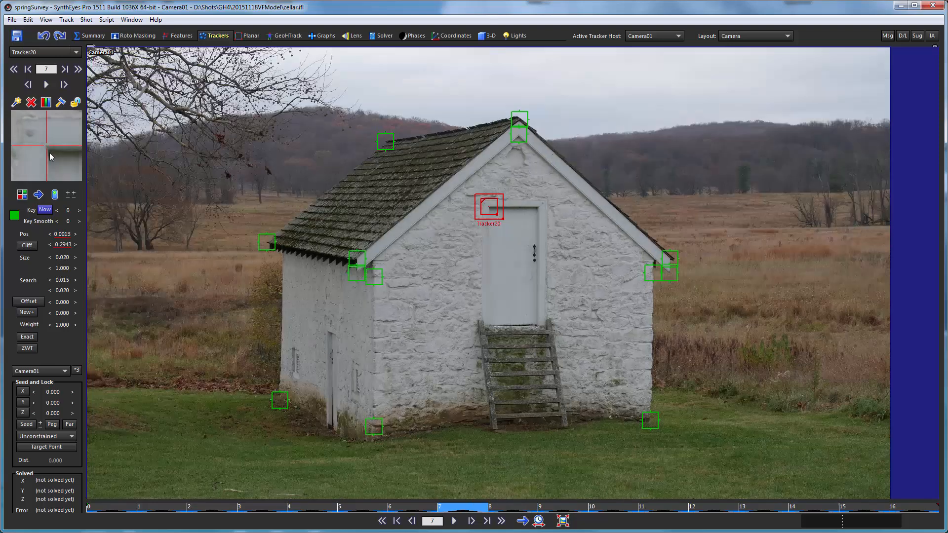
left_click_drag(49, 161, 47, 158)
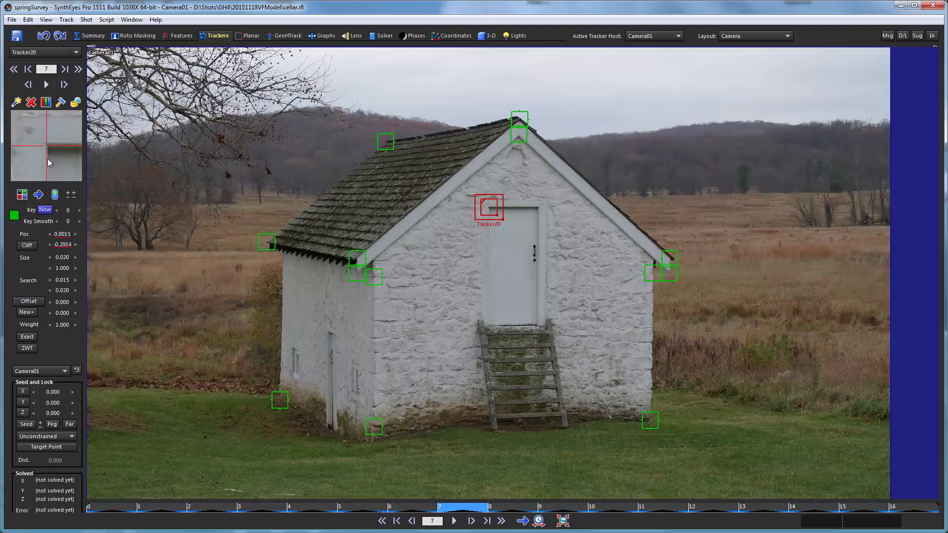
scroll(48, 160, "up", 1)
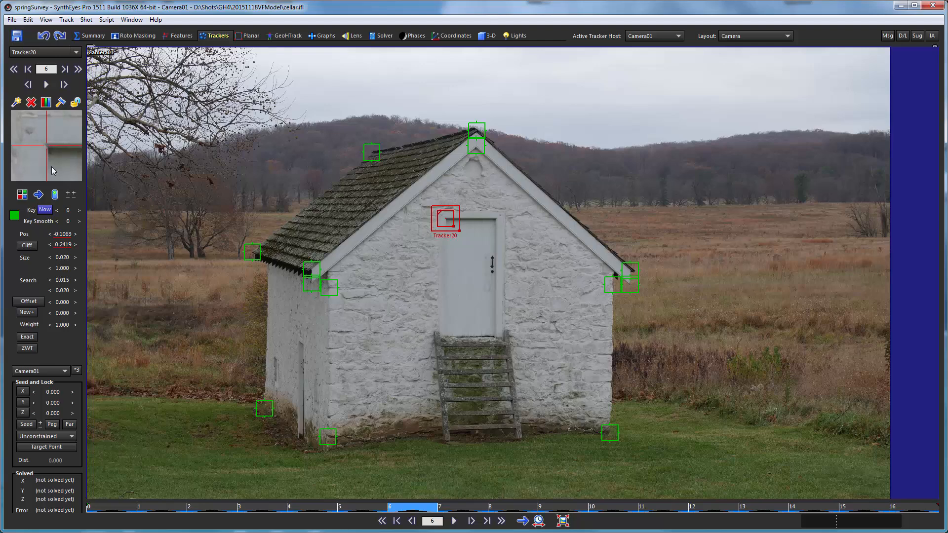
scroll(51, 167, "up", 1)
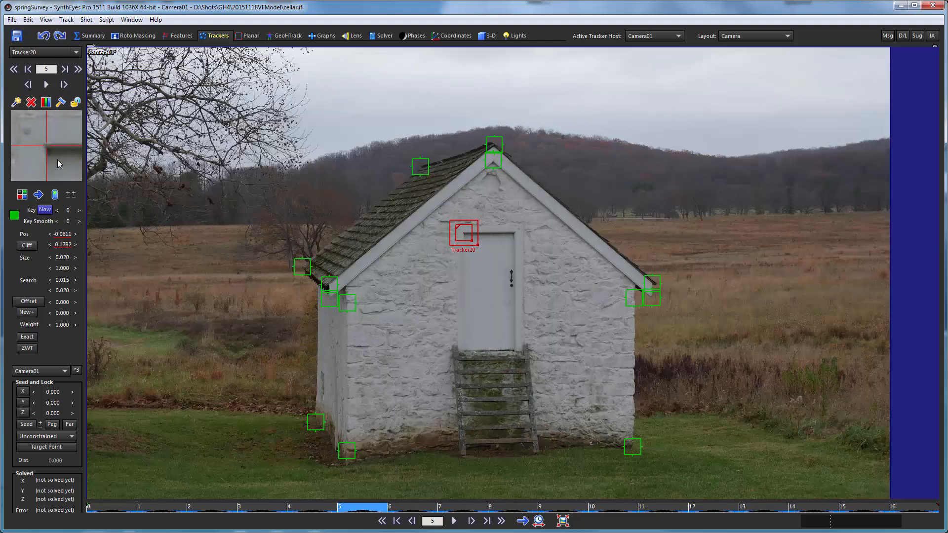
scroll(57, 159, "up", 1)
scroll(40, 169, "up", 1)
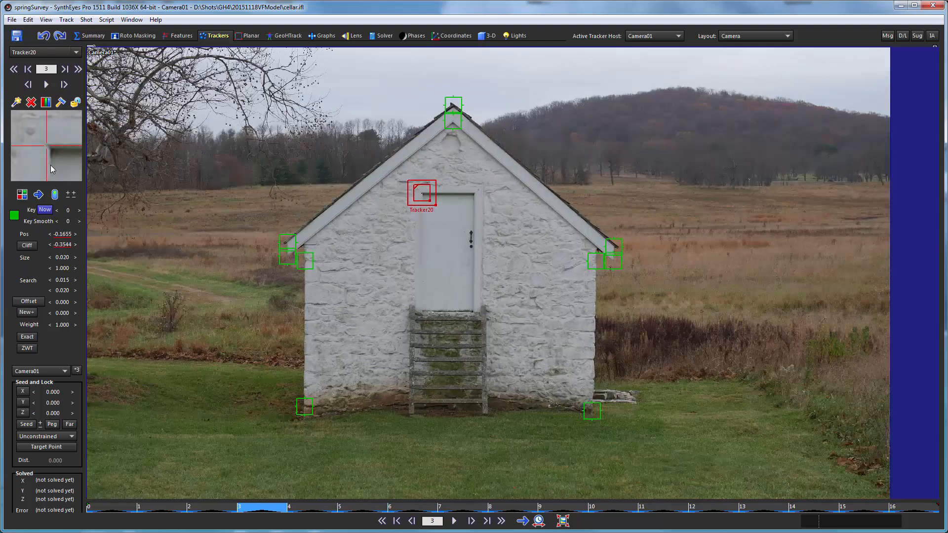
scroll(52, 164, "up", 1)
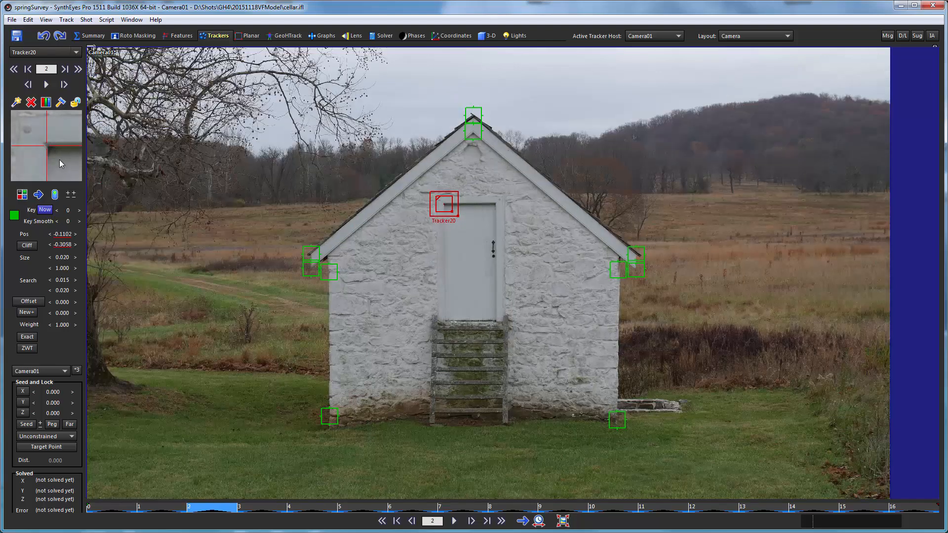
left_click_drag(59, 159, 60, 161)
scroll(54, 161, "up", 2)
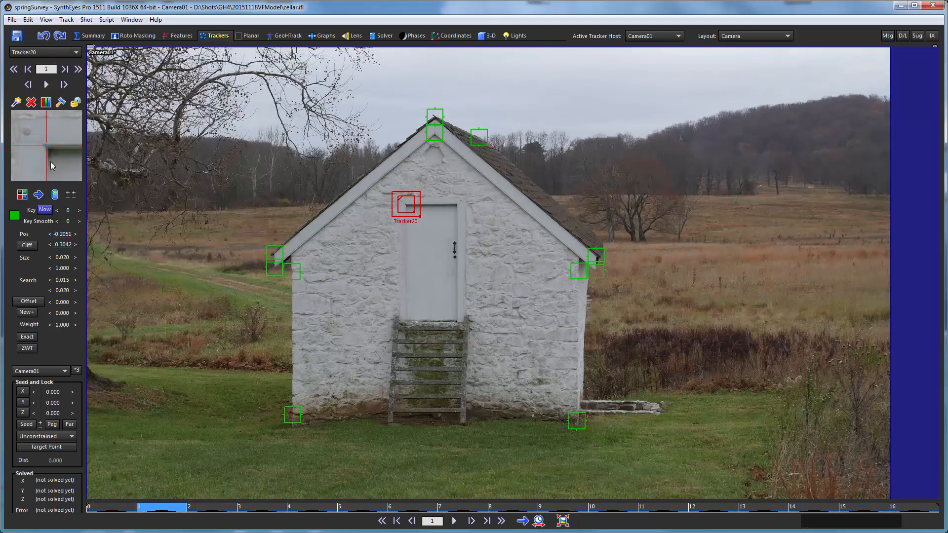
Check the upper-left door-corner tracker across all frames and lock it
scroll(50, 166, "down", 16)
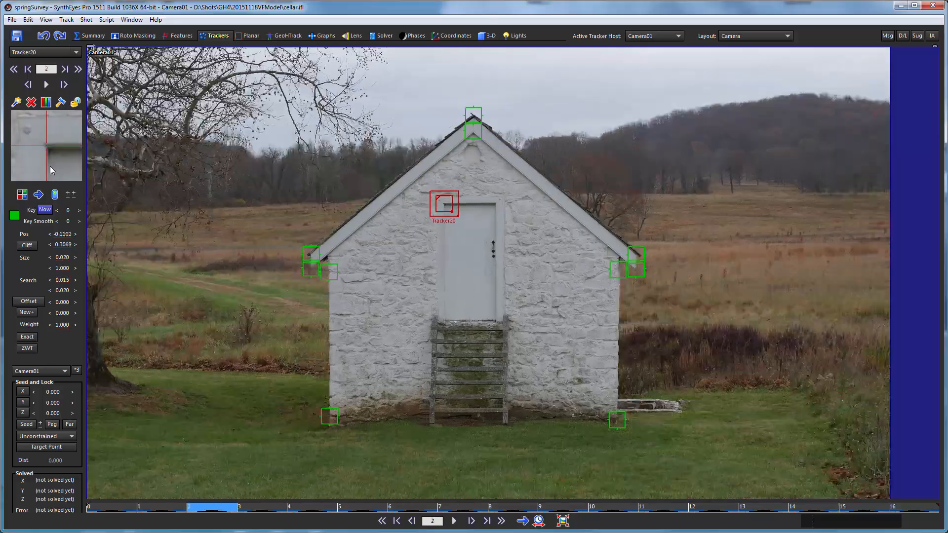
scroll(49, 166, "up", 15)
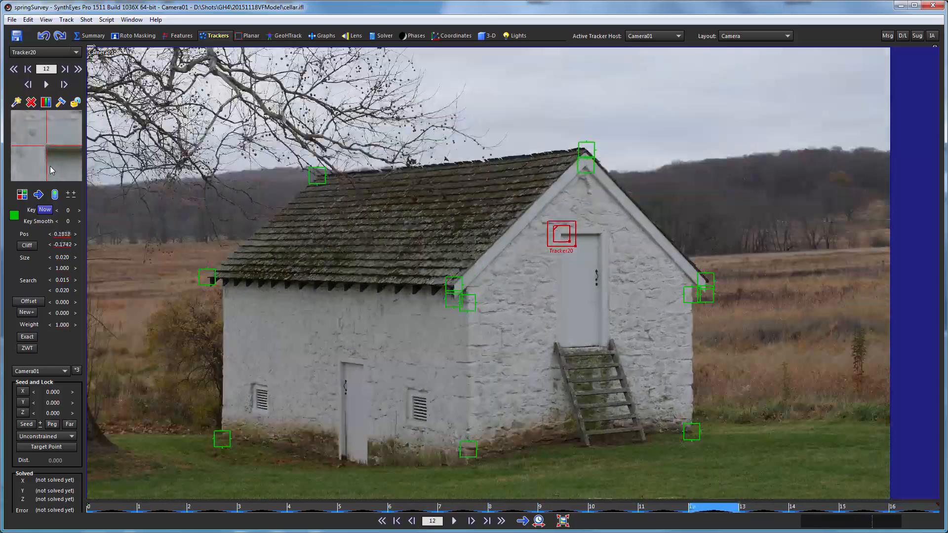
scroll(49, 166, "down", 15)
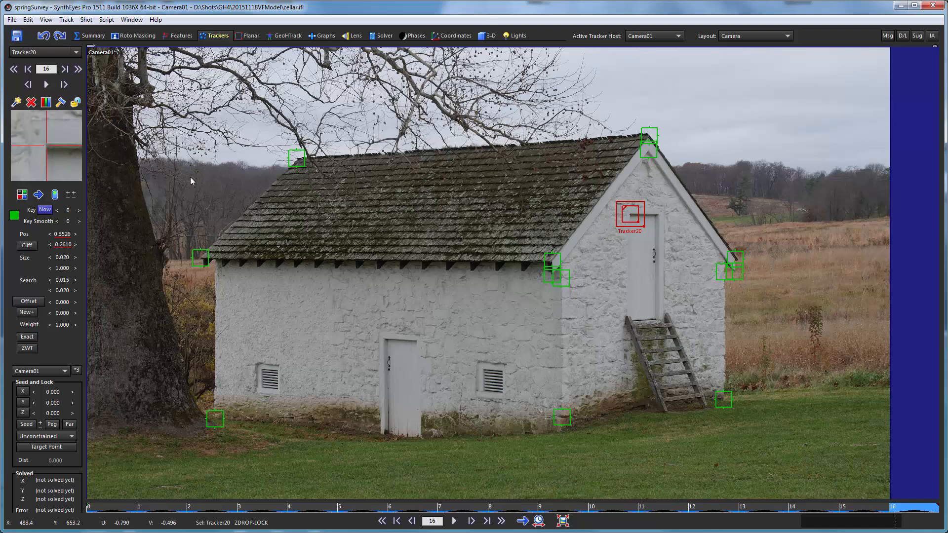
key("l")
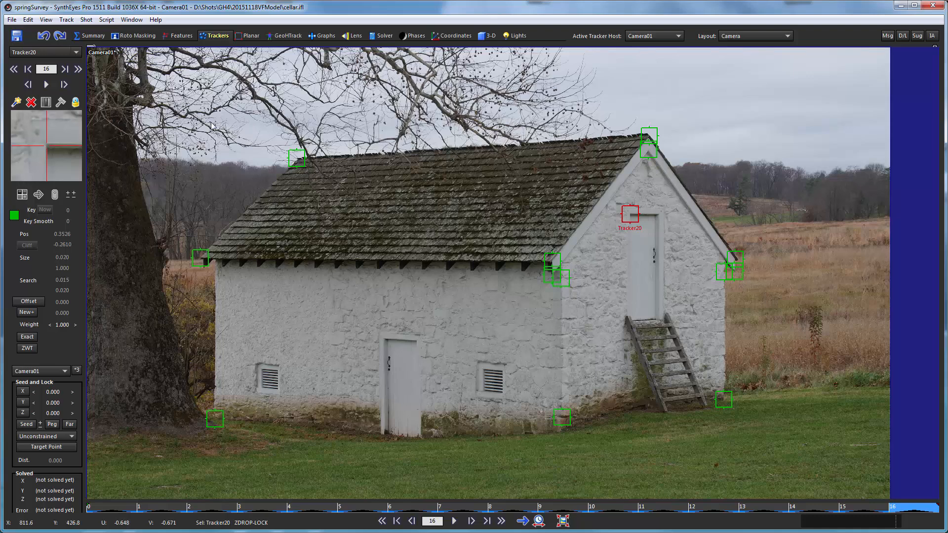
Return to frame 0 and create another tracker on the gable door's upper-right corner
left_click(104, 506)
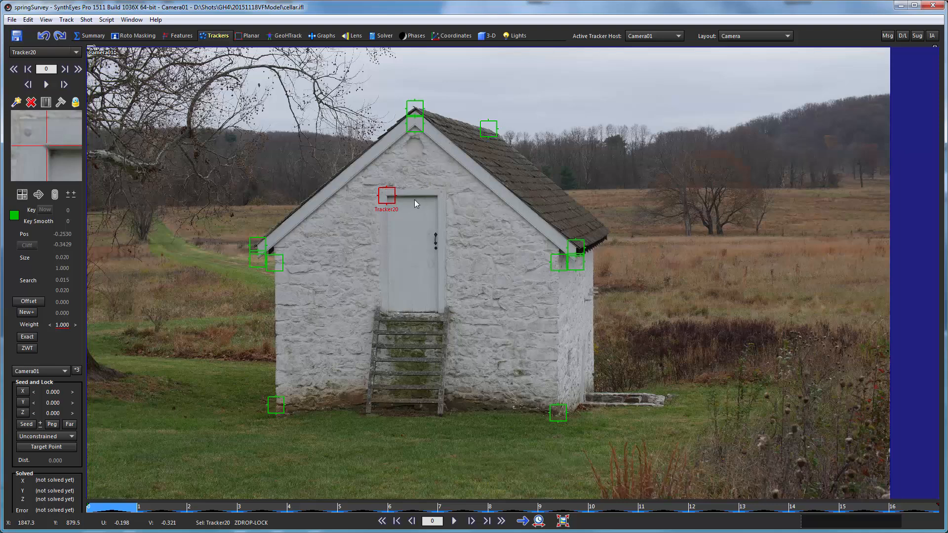
left_click(434, 195)
left_click_drag(434, 198, 448, 198)
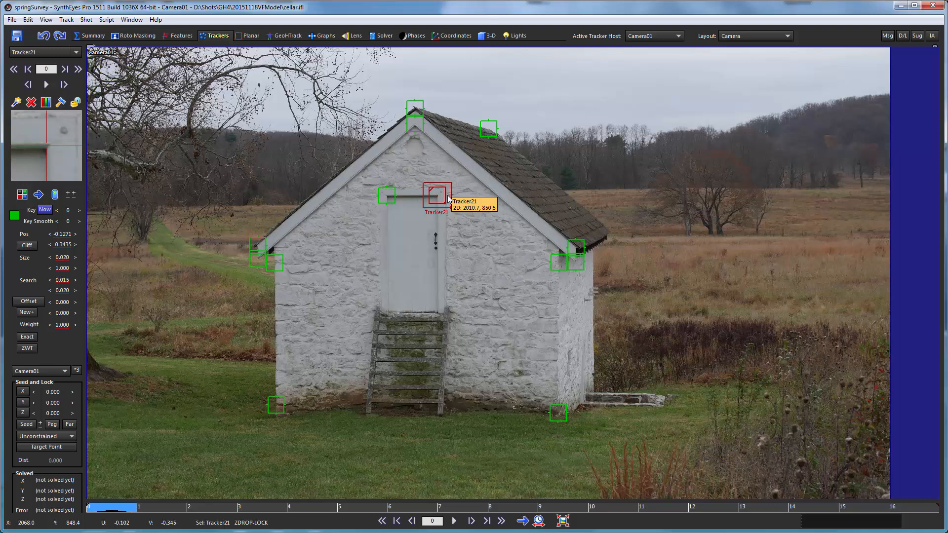
Place the upper-right door-corner tracker on the gable door's upper-right corner in frames 1 to 6
key("period")
left_click_drag(457, 205, 455, 199)
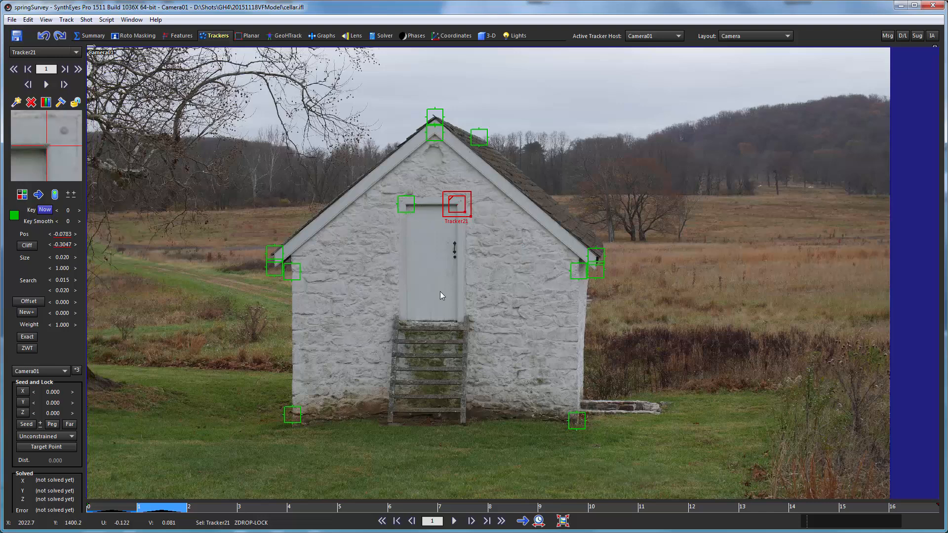
key("s")
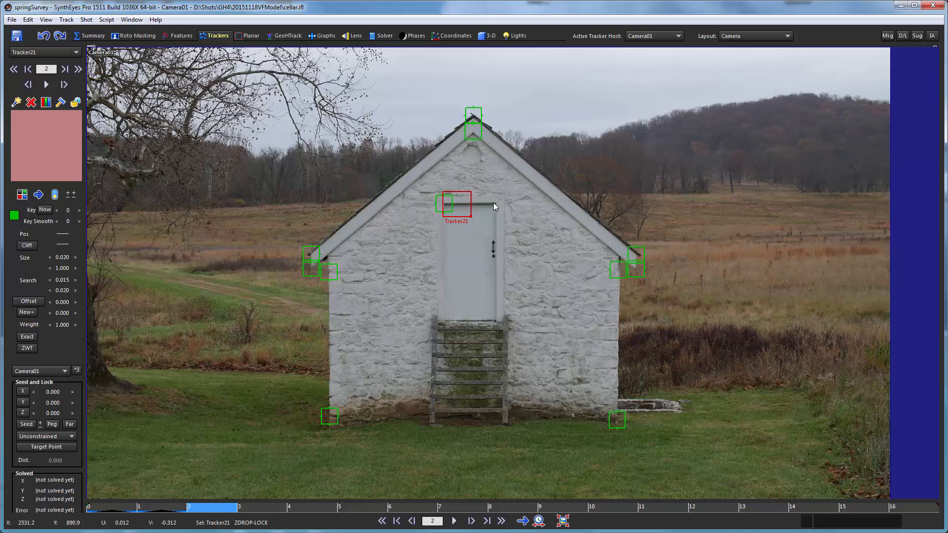
left_click(494, 203)
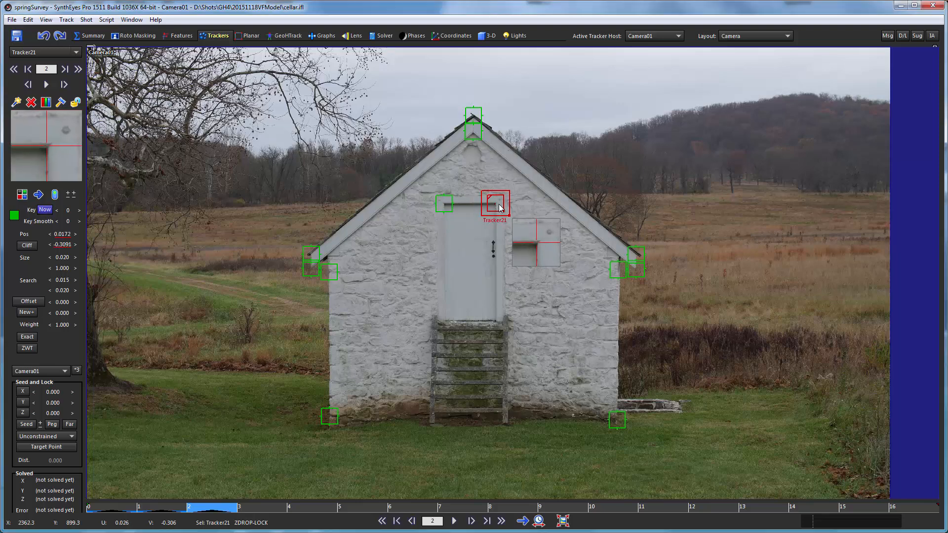
key("s")
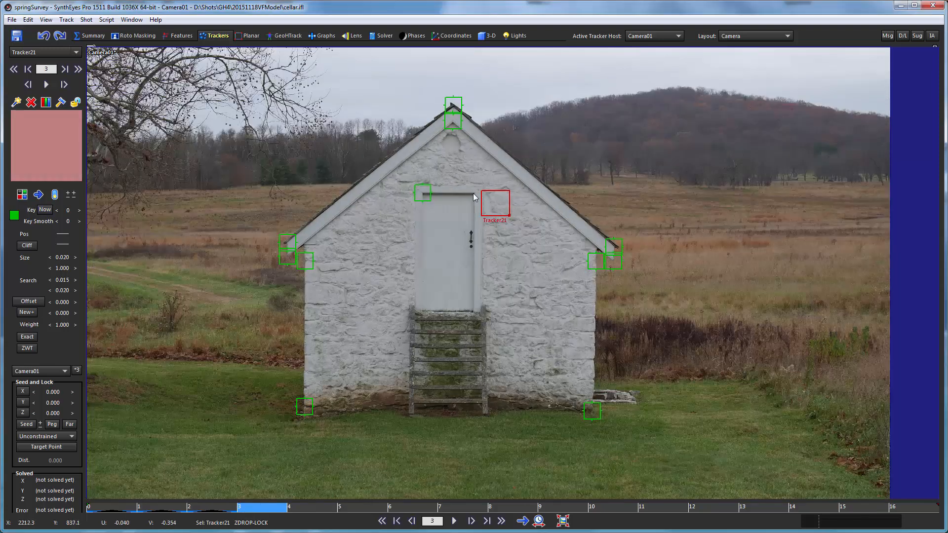
left_click_drag(474, 197, 500, 198)
key("s")
key("s")
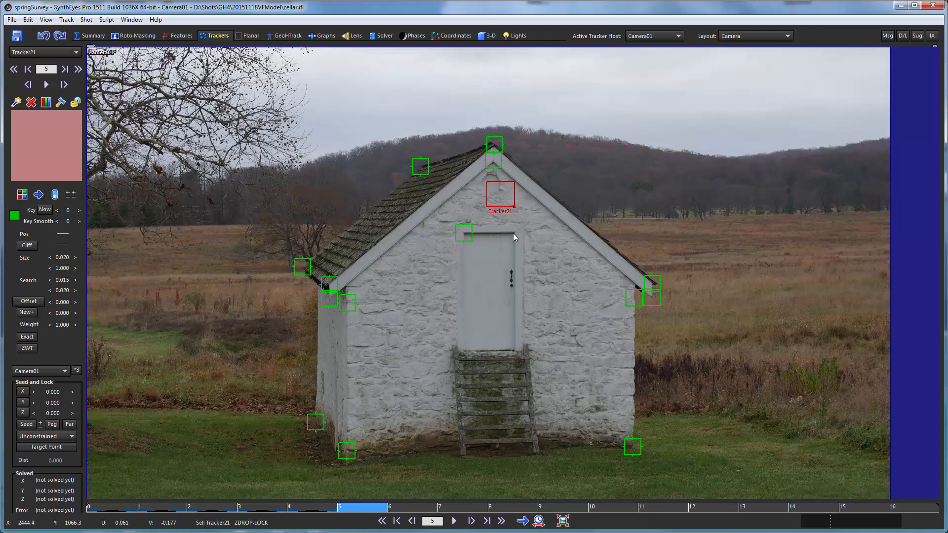
left_click_drag(513, 233, 518, 234)
key("s")
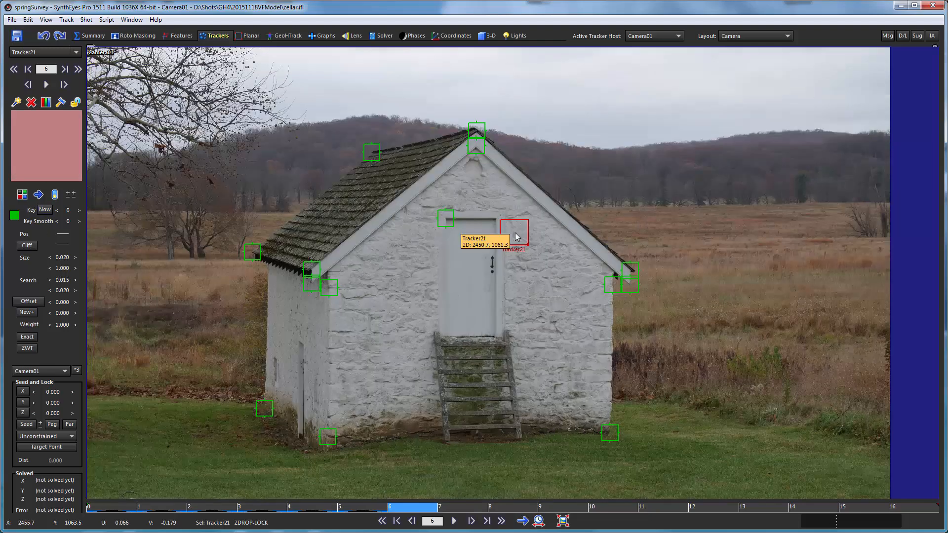
left_click_drag(496, 222, 499, 223)
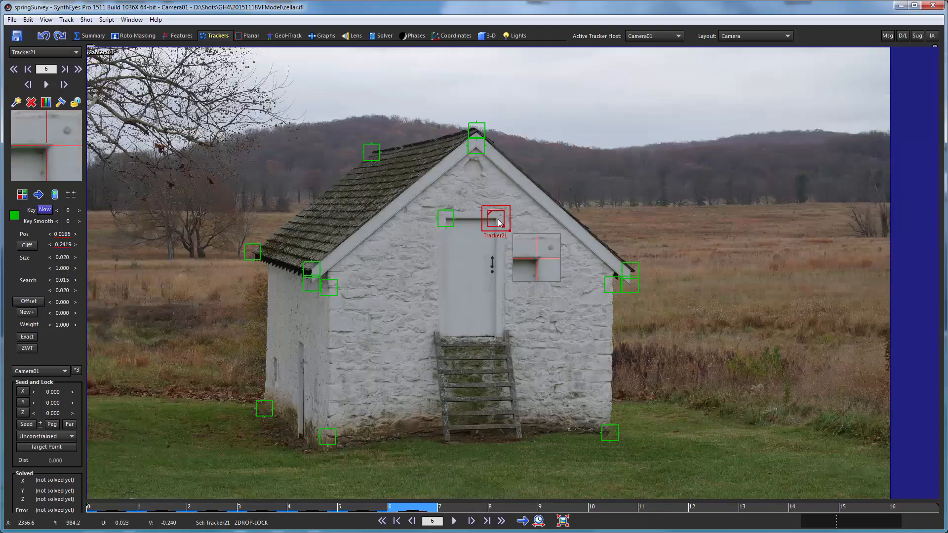
Place the upper-right door-corner tracker on its corner in frames 7 to 11
key("s")
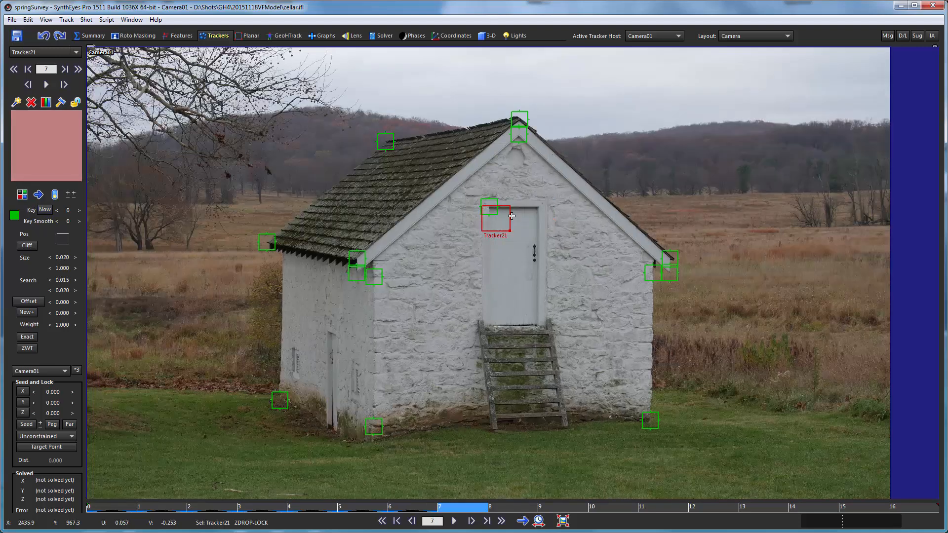
left_click(535, 207)
left_click_drag(536, 210, 526, 185)
key("s")
key("s")
key("s")
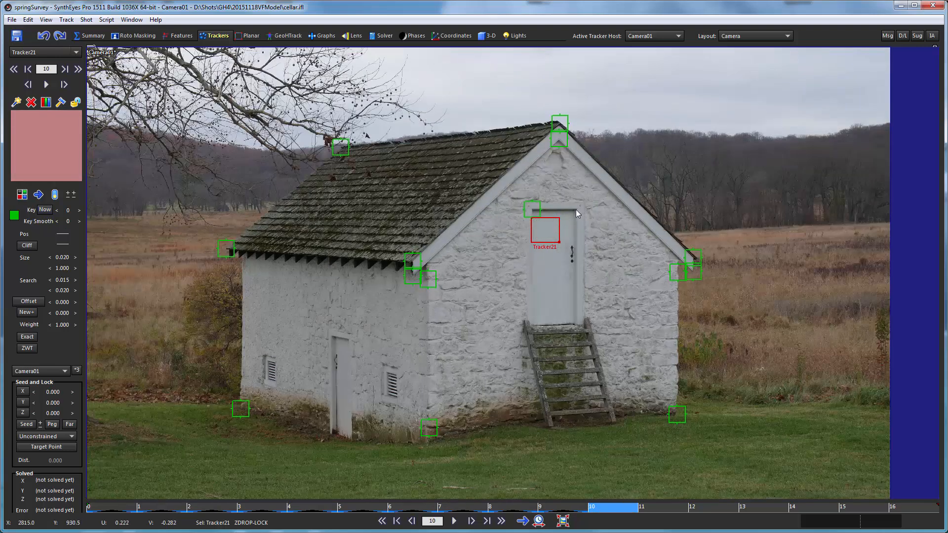
left_click_drag(578, 213, 572, 240)
key("s")
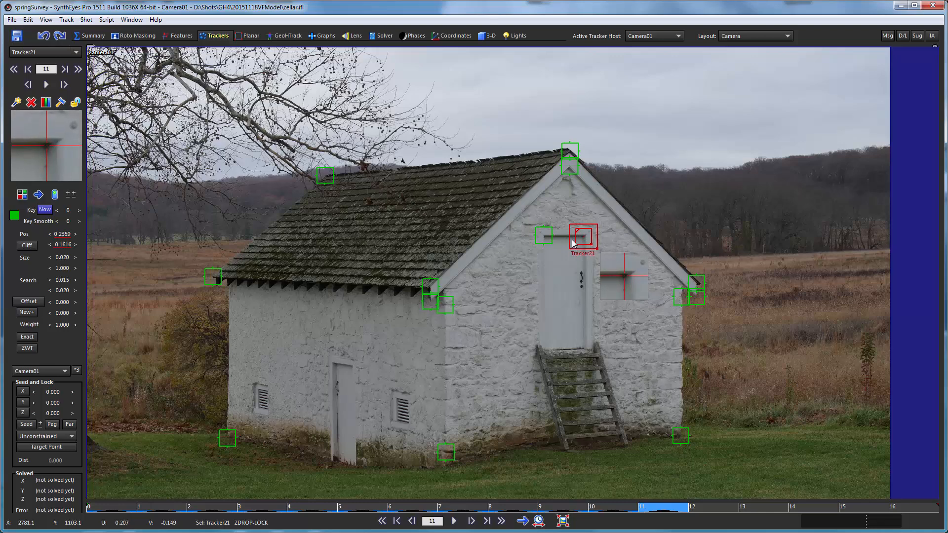
left_click_drag(572, 241, 598, 215)
Place the upper-right door-corner tracker on its corner in the remaining frames, 12 to 16
key("d")
key("d")
key("d")
key("d")
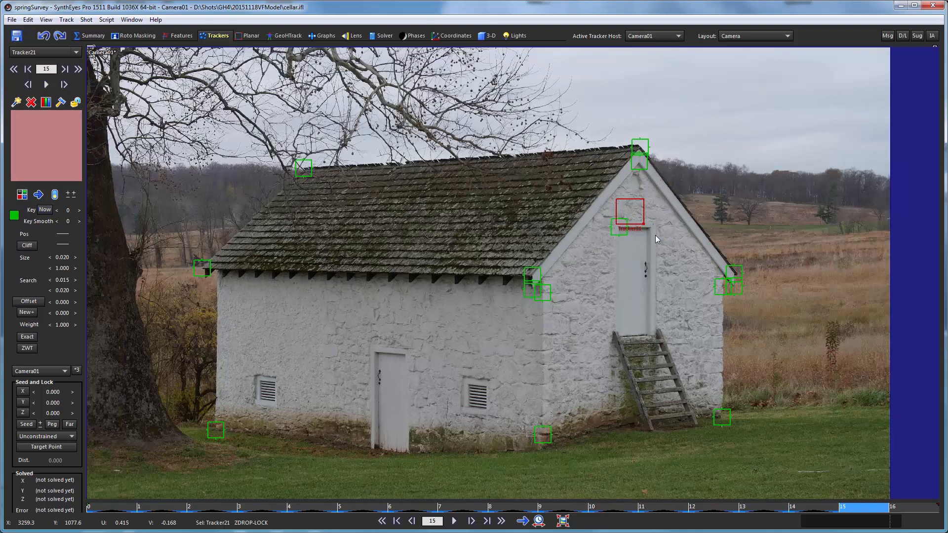
left_click_drag(652, 230, 597, 189)
key("d")
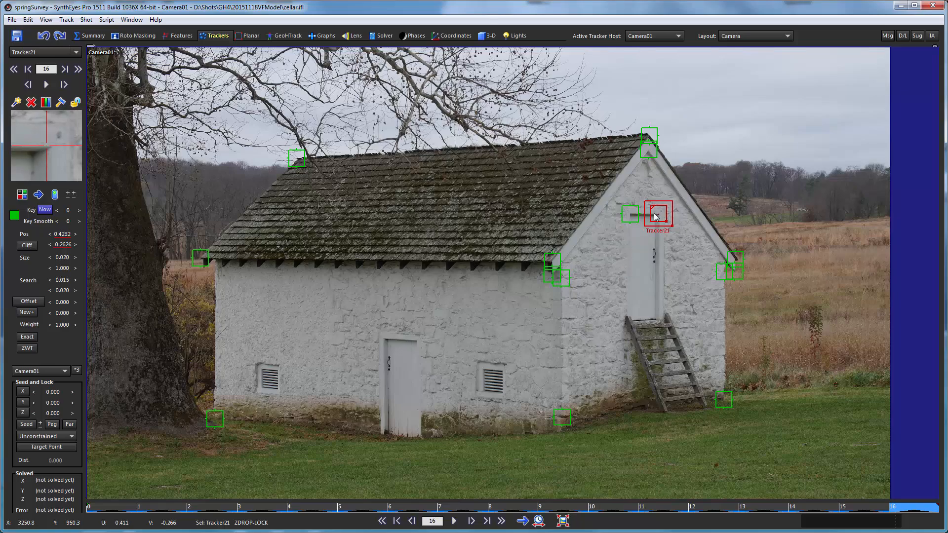
Step back and forth through the frames to examine the upper-right door-corner tracker's placement in the mini-view
key("s")
key("s")
key("s")
key("s")
key("s")
key("s")
key("s")
key("s")
key("s")
key("s")
key("s")
key("s")
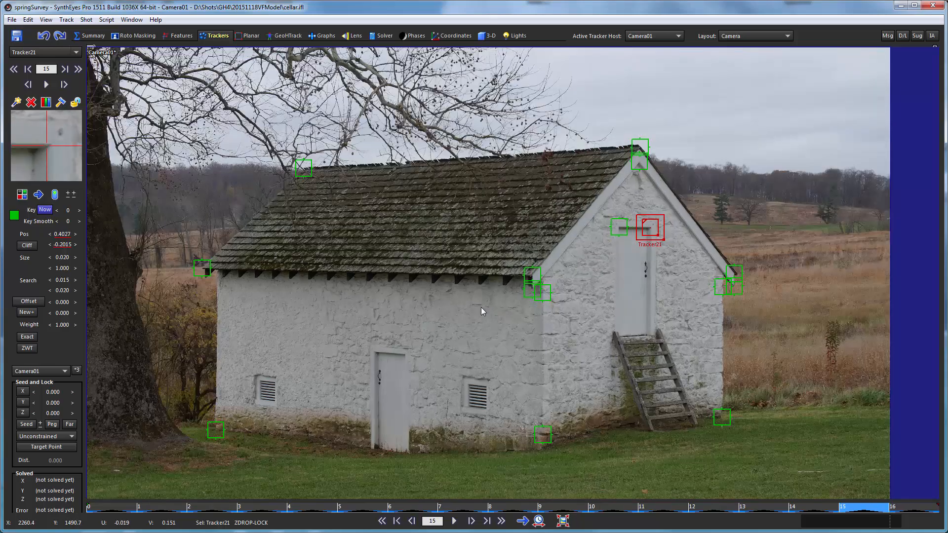
key("d")
key("d")
key("d")
key("d")
key("d")
key("d")
key("d")
key("d")
key("d")
key("d")
key("d")
key("d")
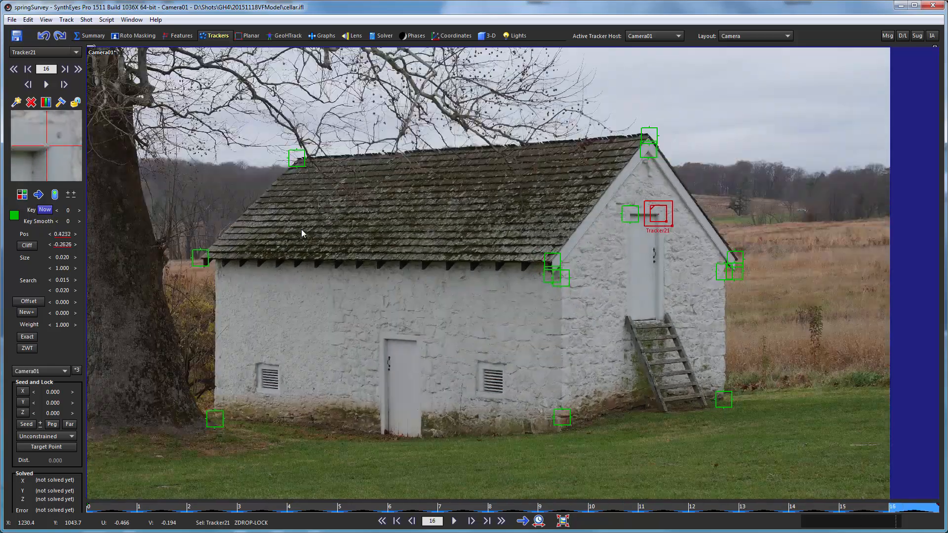
Fine-tune the upper-right door-corner tracker's position in the mini-view, working back from frame 16 to frame 10
left_click_drag(49, 168, 49, 162)
key("s")
key("s")
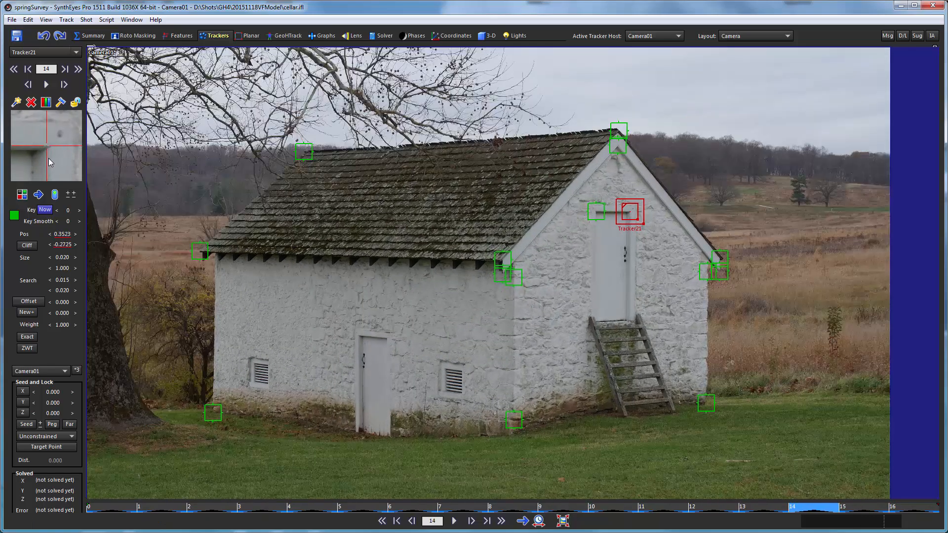
key("s")
key("s")
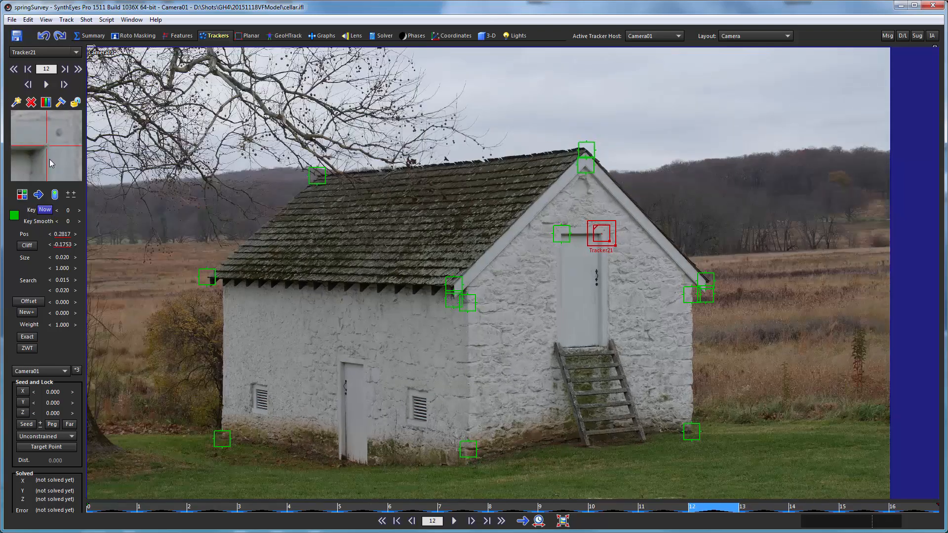
key("s")
key("s")
key("s")
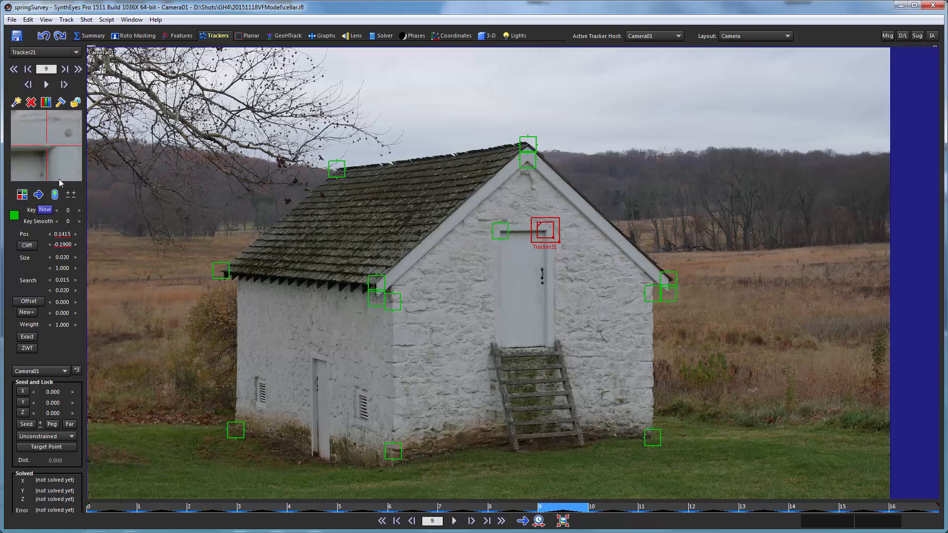
Nudge the upper-right door-corner tracker slightly right and up in frame 9 so it sits on the corner
key("KP_6")
key("KP_6")
key("KP_6")
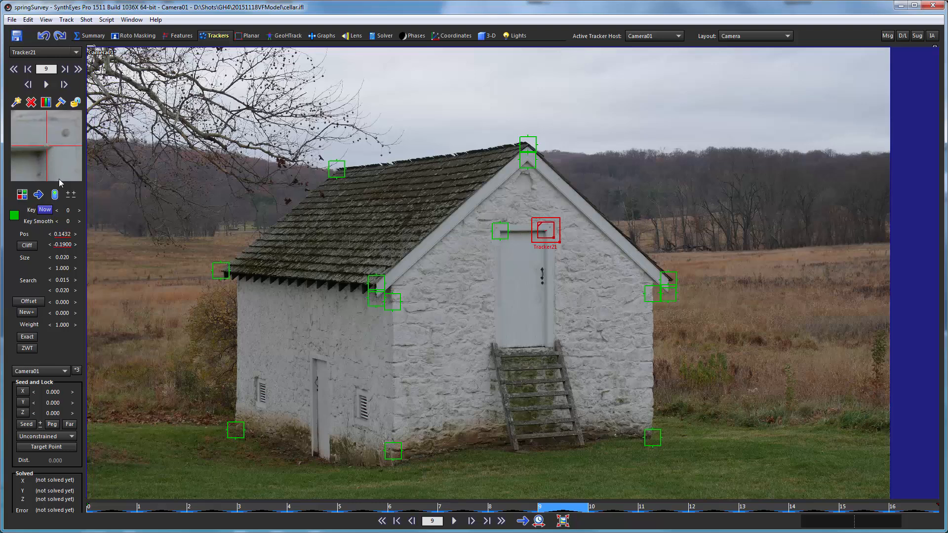
key("KP_6")
key("KP_8")
key("s")
Fine-tune the upper-right door-corner tracker's position in the mini-view, working back from frame 8 to frame 0
mouse_move(52, 158)
left_mouse_down()
mouse_move(47, 165)
mouse_move(61, 160)
mouse_move(51, 158)
left_mouse_up()
key("s")
key("s")
key("s")
key("s")
key("s")
key("s")
key("s")
key("s")
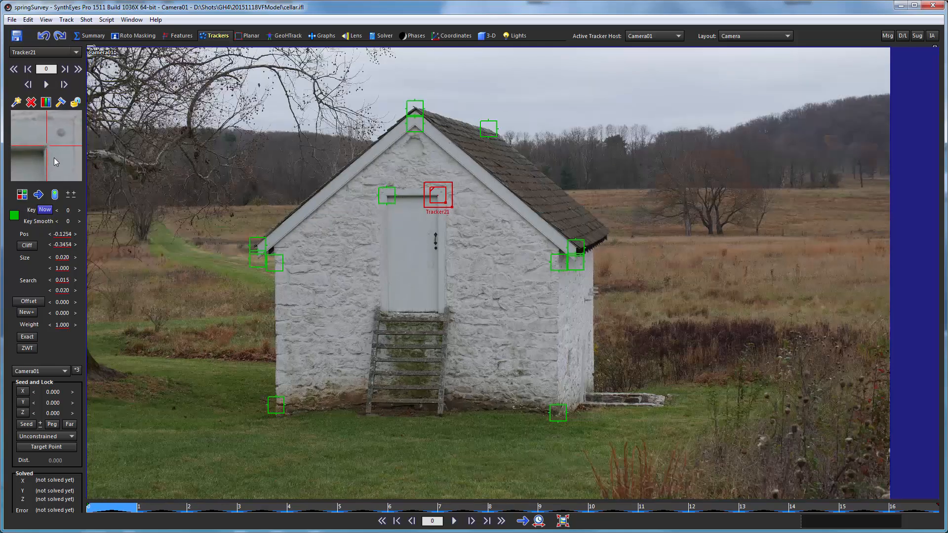
Examine the refined upper-right door-corner tracker in the mini-view across frames 0 to 16, running forward and backward
key("d")
key("d")
key("d")
key("d")
key("d")
key("d")
key("d")
key("d")
key("d")
key("d")
key("d")
key("d")
key("d")
key("d")
key("d")
key("d")
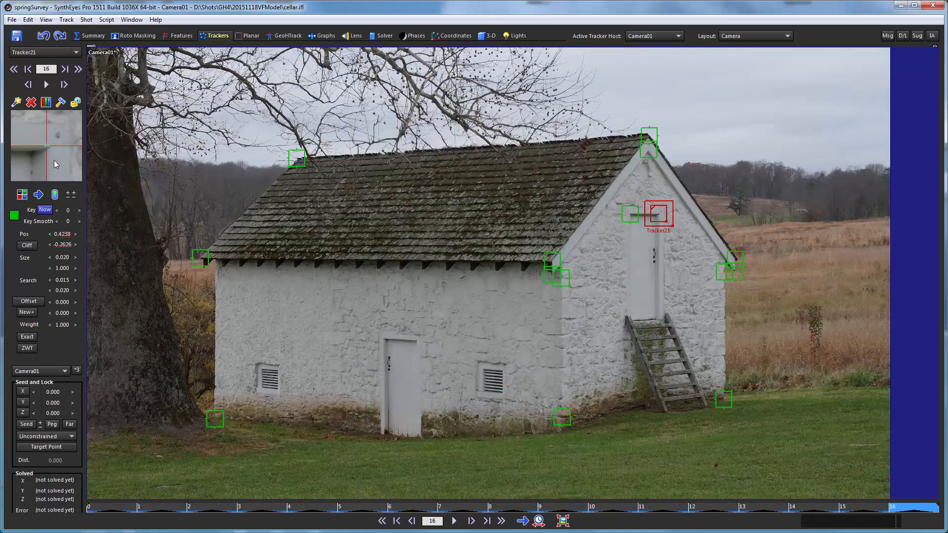
key("s")
key("s")
key("s")
key("s")
key("s")
key("s")
key("s")
key("s")
key("s")
key("s")
key("s")
key("s")
key("s")
key("s")
key("s")
key("s")
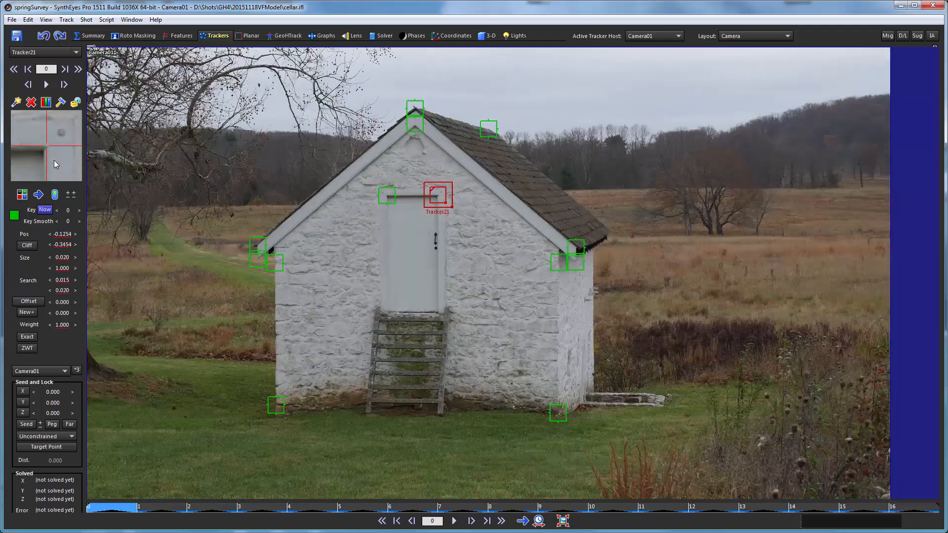
key("d")
key("d")
key("d")
key("d")
key("d")
key("d")
key("d")
key("d")
key("d")
key("d")
key("d")
key("d")
key("d")
key("d")
key("d")
key("d")
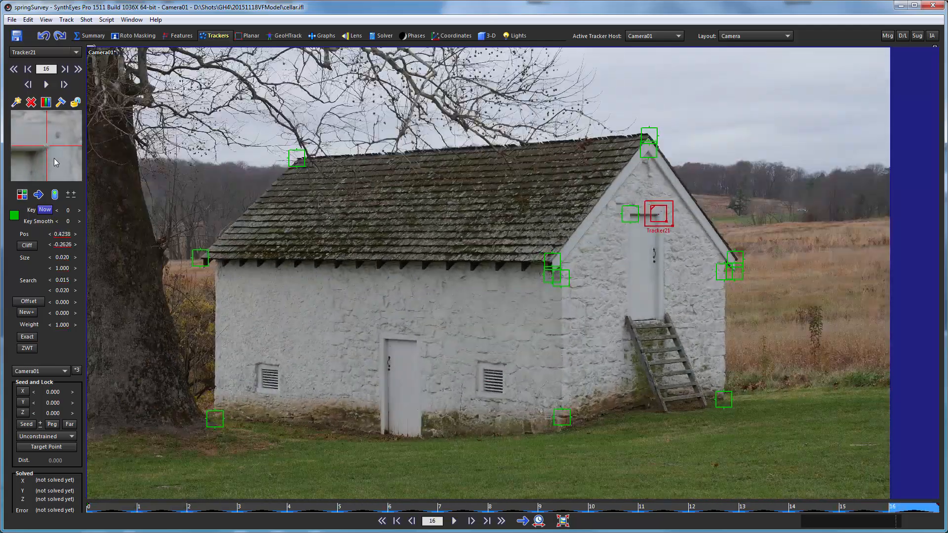
Lock the upper-right door-corner tracker, and turn off Lock Z-Drop on at frame 0
left_click(75, 102)
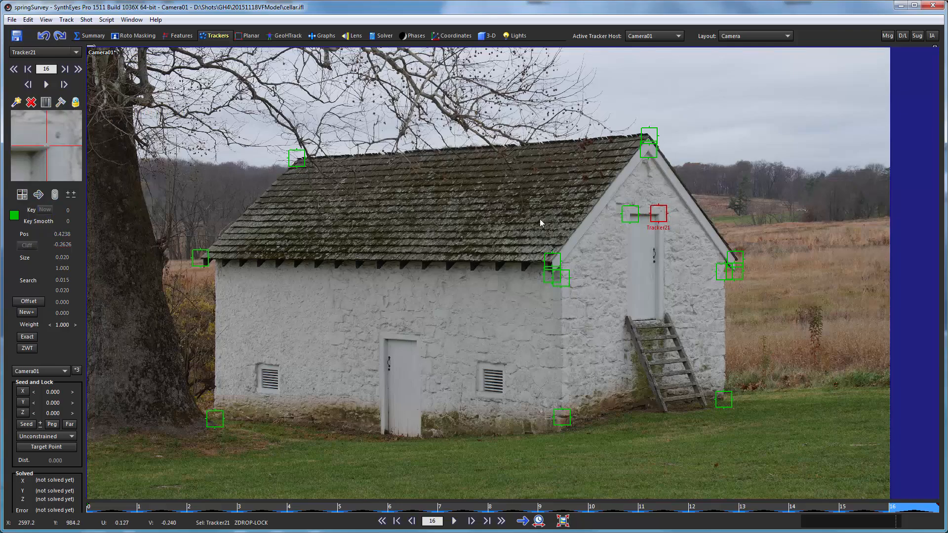
left_click_drag(106, 508, 99, 474)
left_click(66, 20)
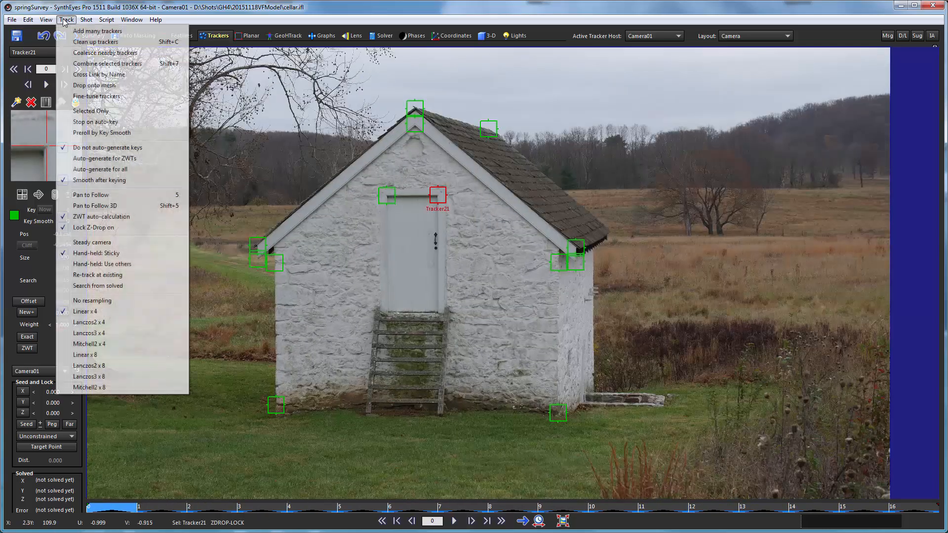
left_click(96, 228)
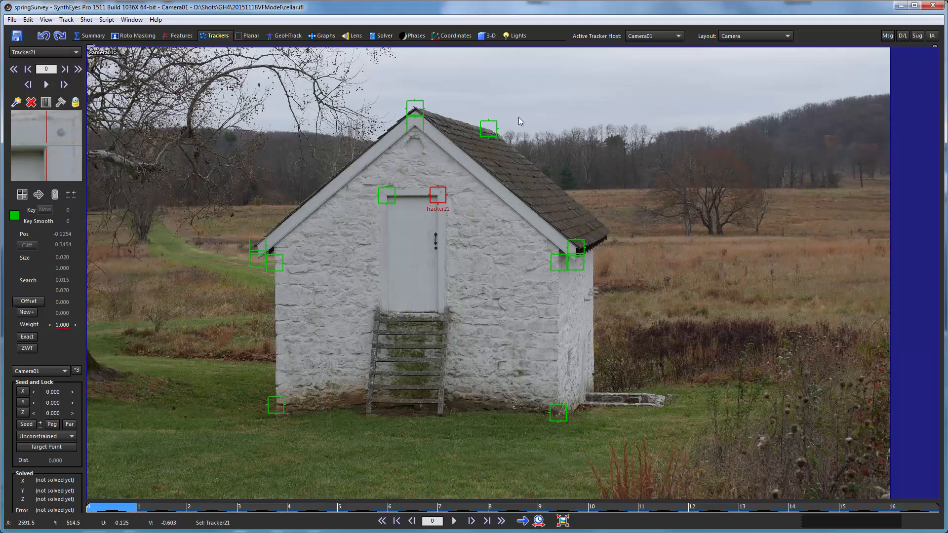
Solve the scene with the Automatic solver mode and accept the solve
left_click(381, 34)
left_click(54, 69)
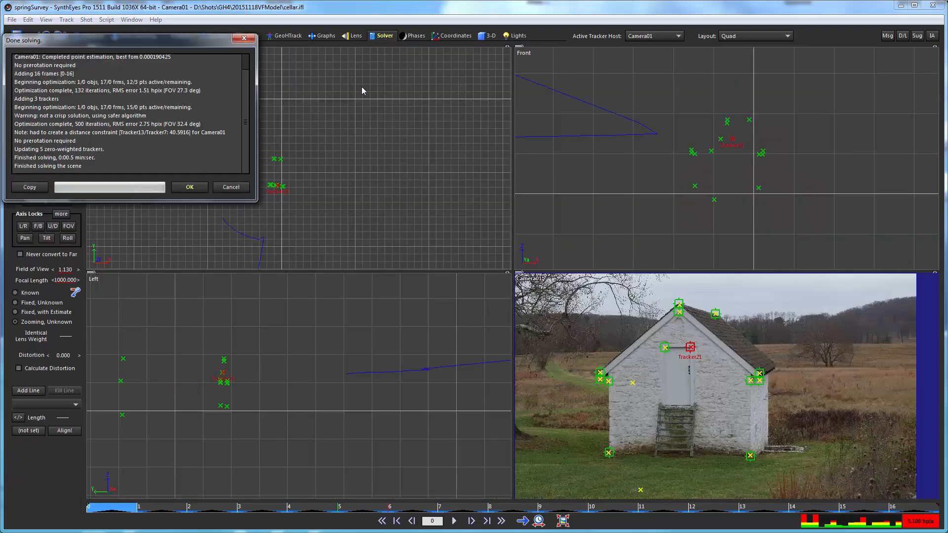
left_click(190, 188)
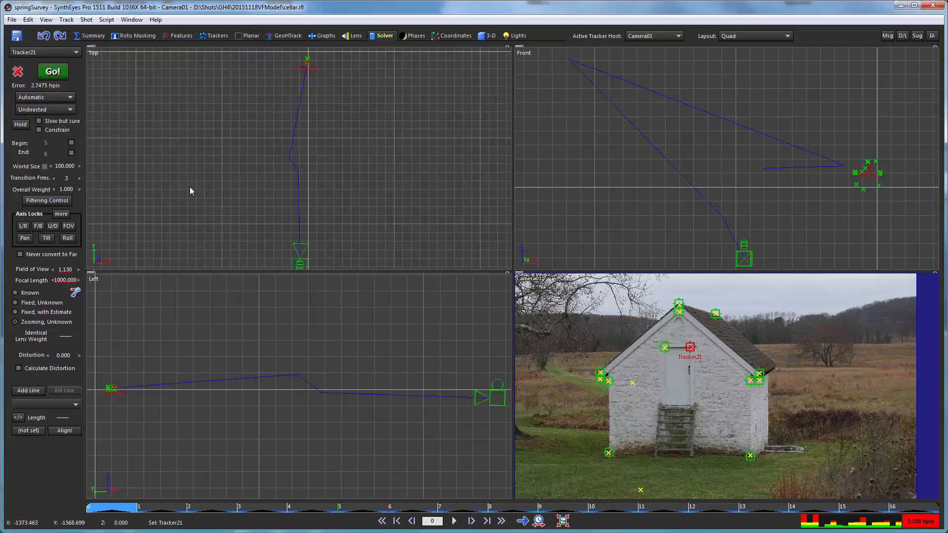
Examine the solved camera path in the Top view and check camera positions and field of view across the early frames
scroll(294, 175, "down", 5)
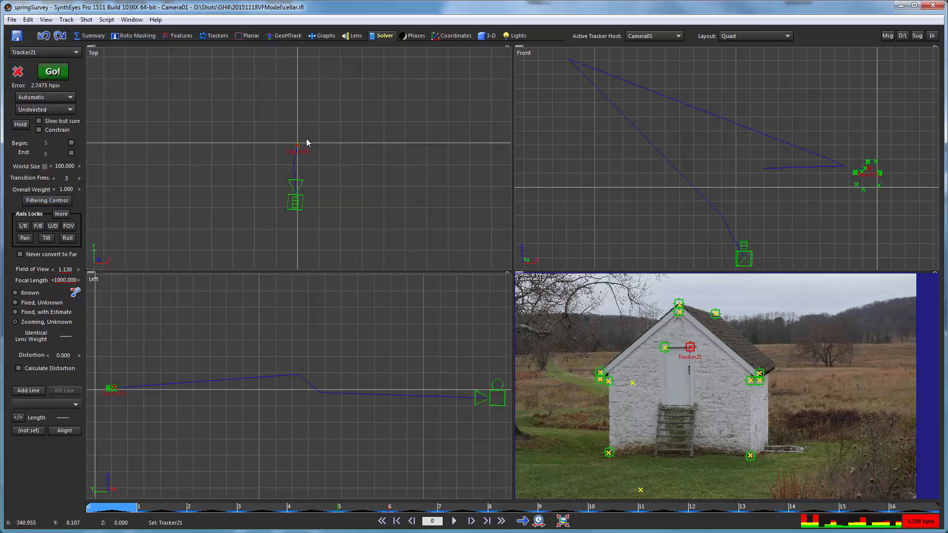
scroll(297, 152, "up", 5)
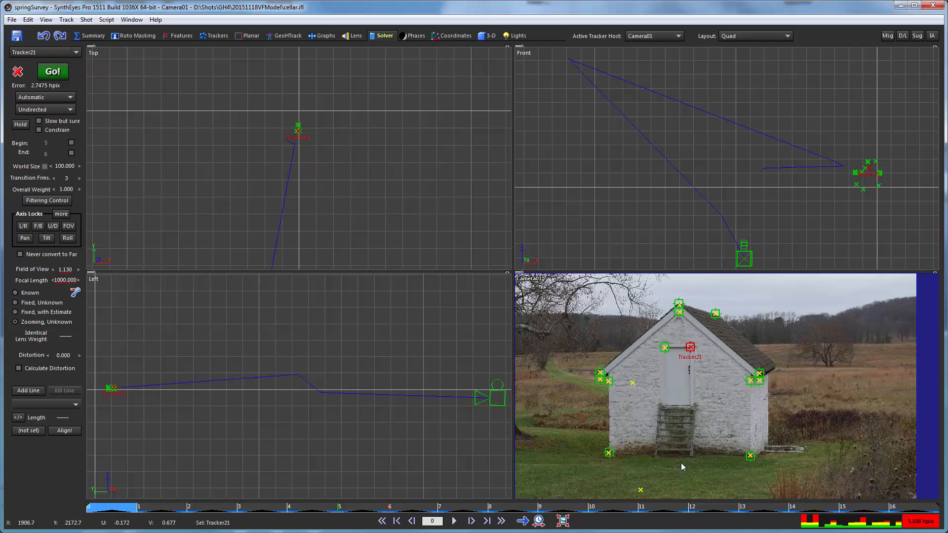
left_click_drag(921, 506, 270, 504)
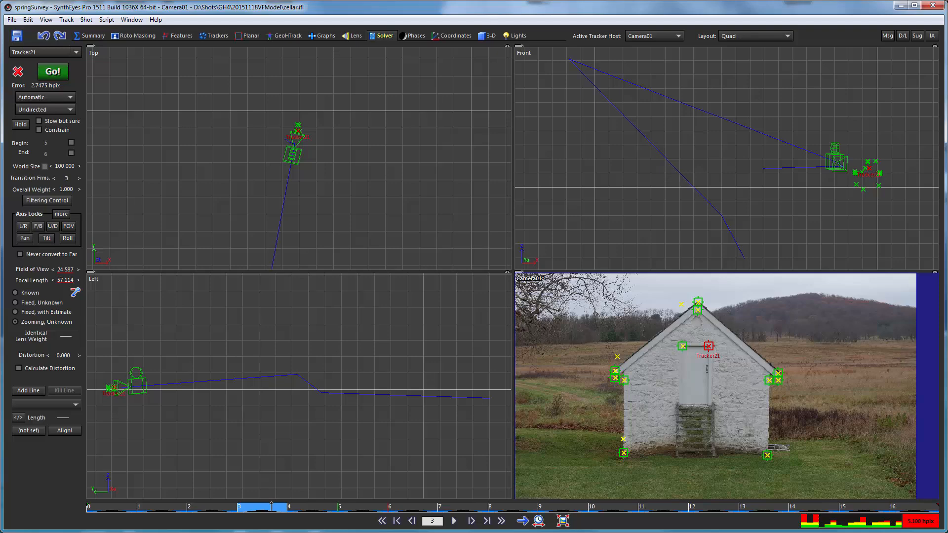
left_click_drag(274, 506, 219, 506)
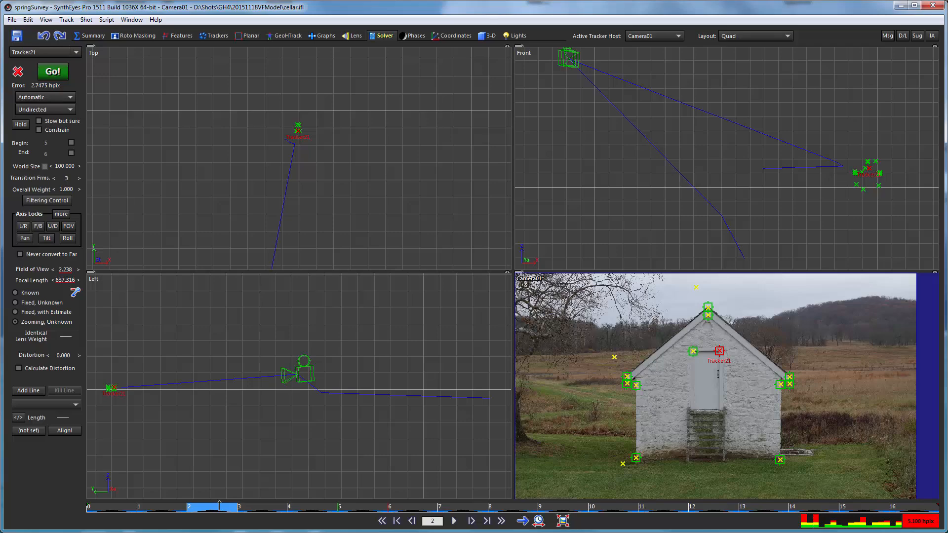
left_click_drag(249, 510, 48, 500)
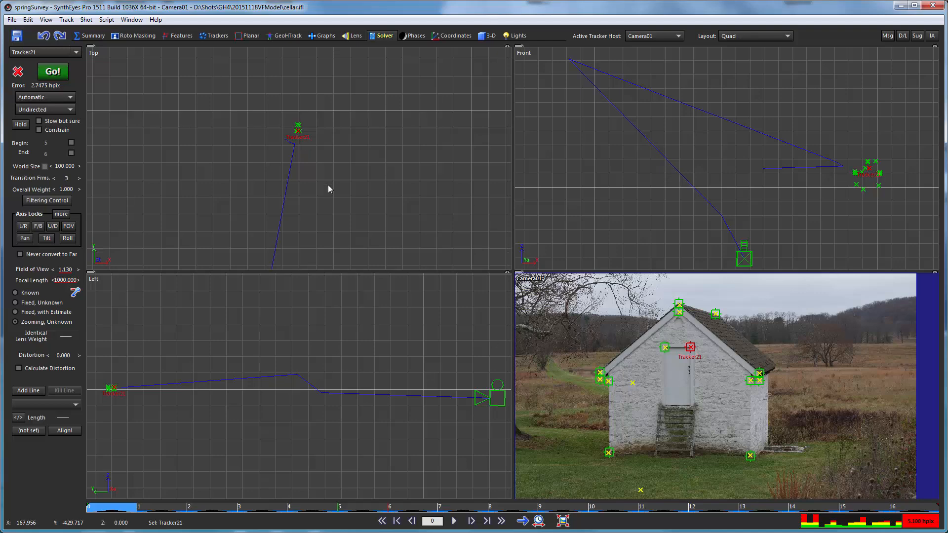
Select all trackers and reveal the 5 hidden trackers
key("ctrl+a")
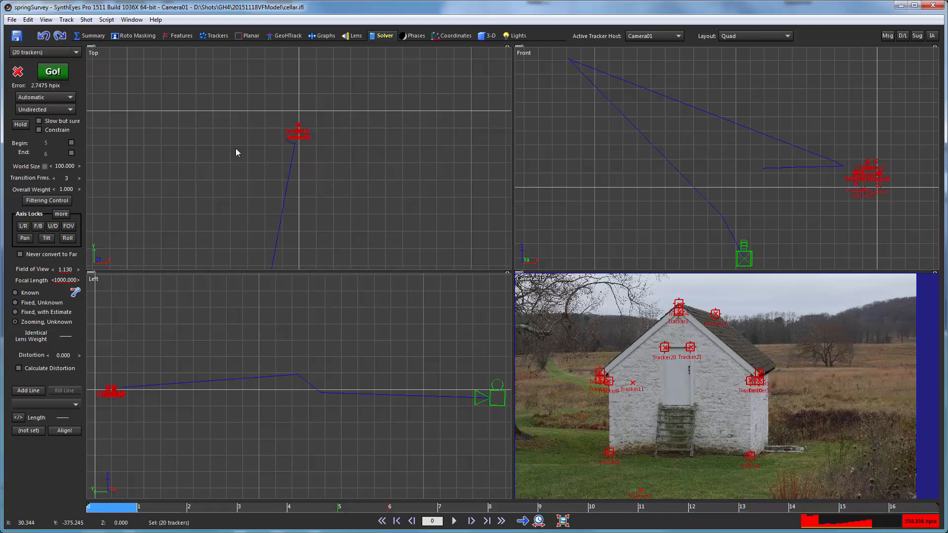
left_click(29, 19)
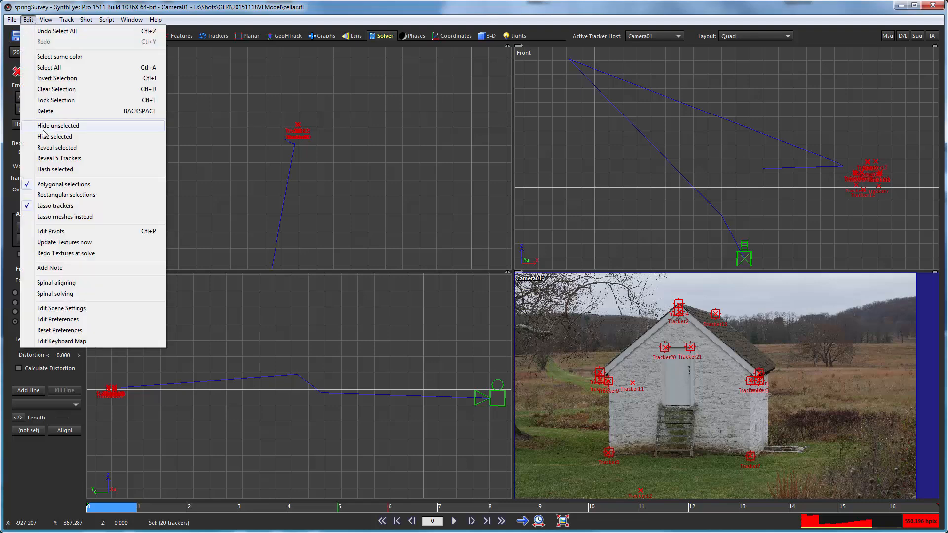
left_click(49, 158)
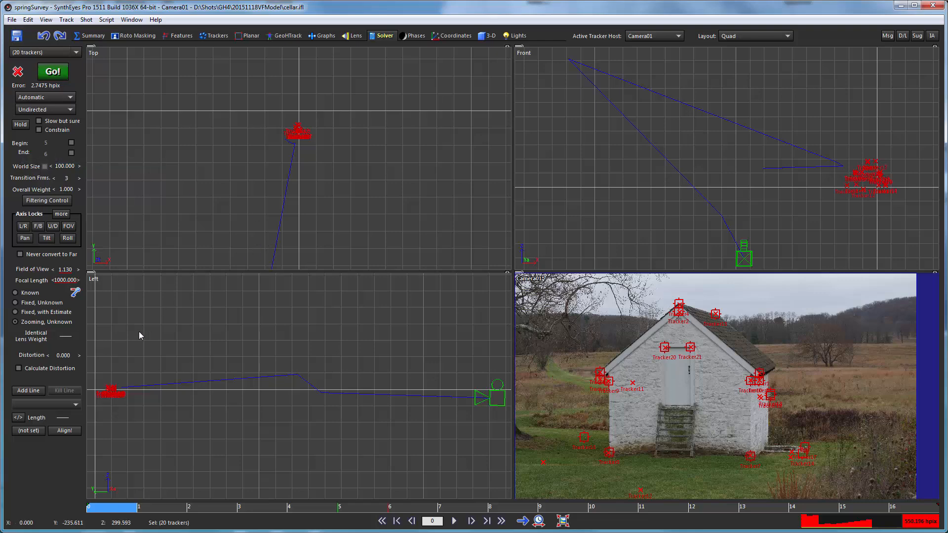
Deselect all trackers, re-solve the scene in Automatic mode with the hidden trackers still zero-weighted, and accept the solve
left_click(280, 353)
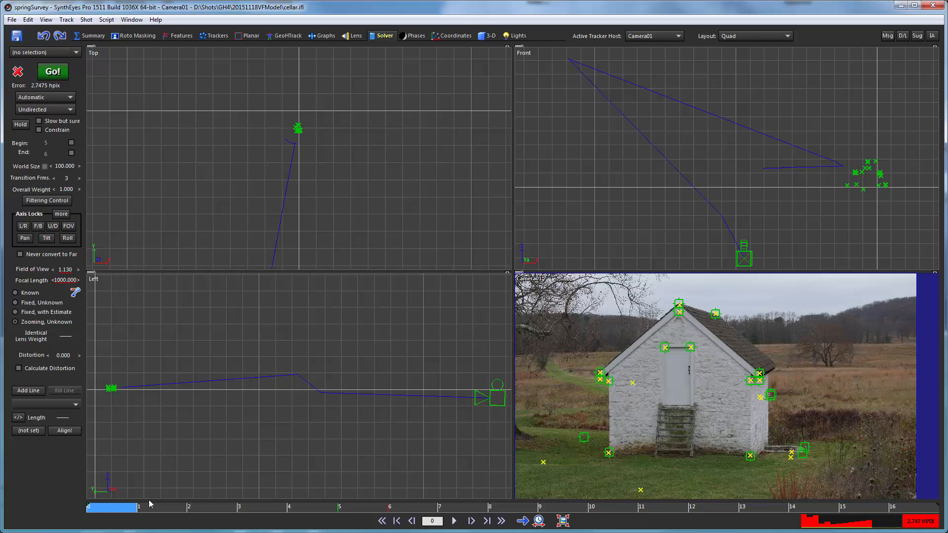
left_click_drag(148, 509, 72, 487)
left_click(53, 70)
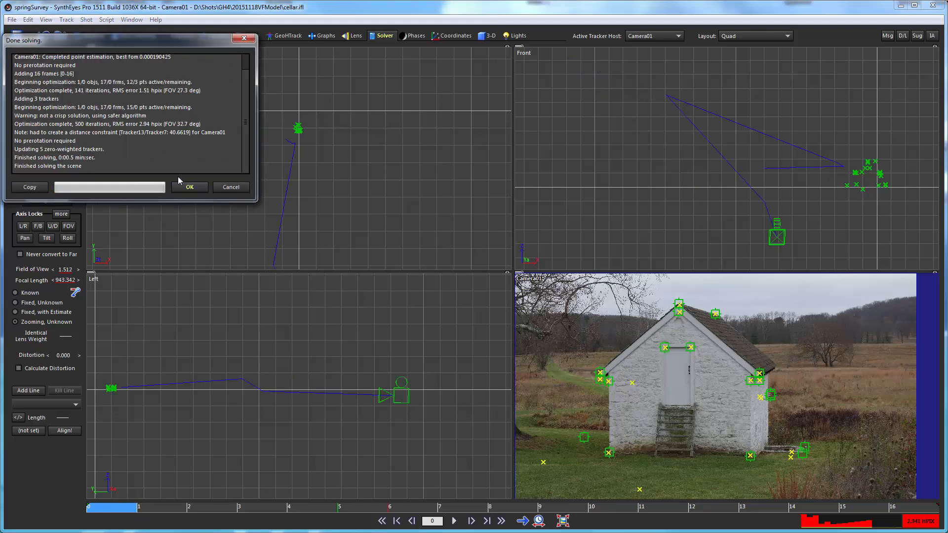
left_click(189, 187)
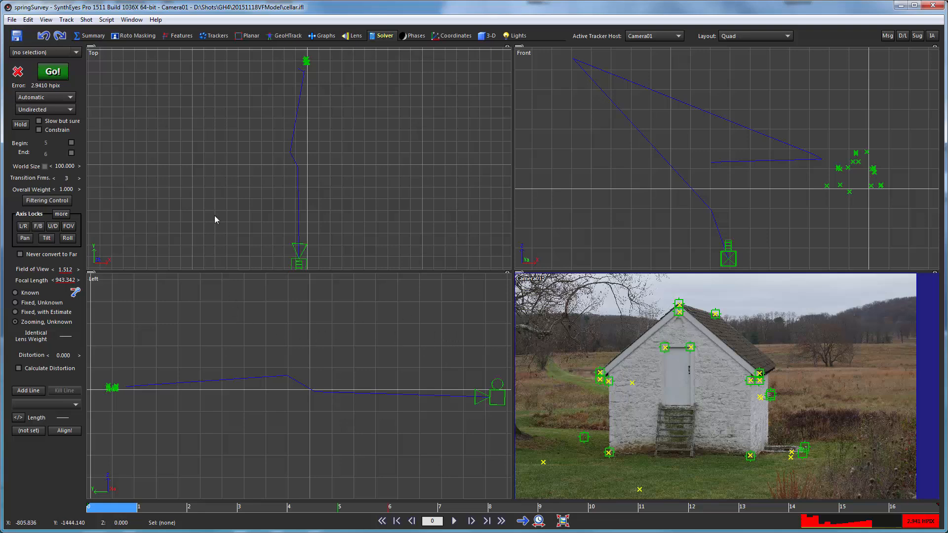
Select all 20 trackers, turn off their zero weighting (ZWT), re-solve the scene in Automatic mode and accept the solve
left_click(213, 36)
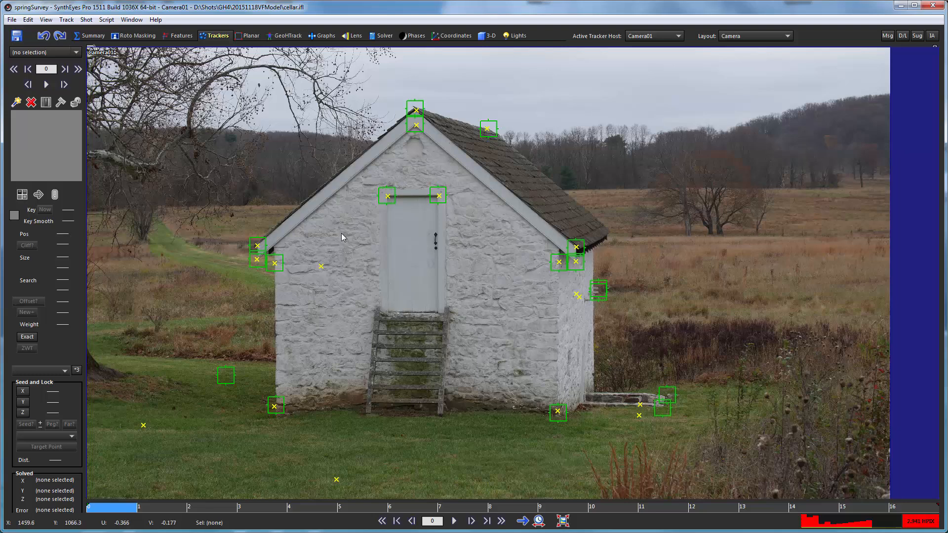
key("ctrl+a")
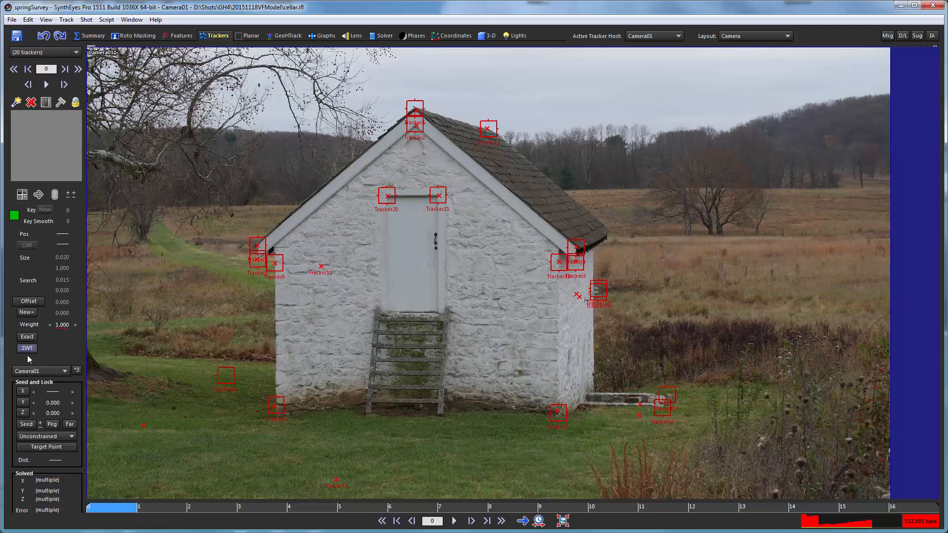
left_click(377, 37)
left_click(53, 73)
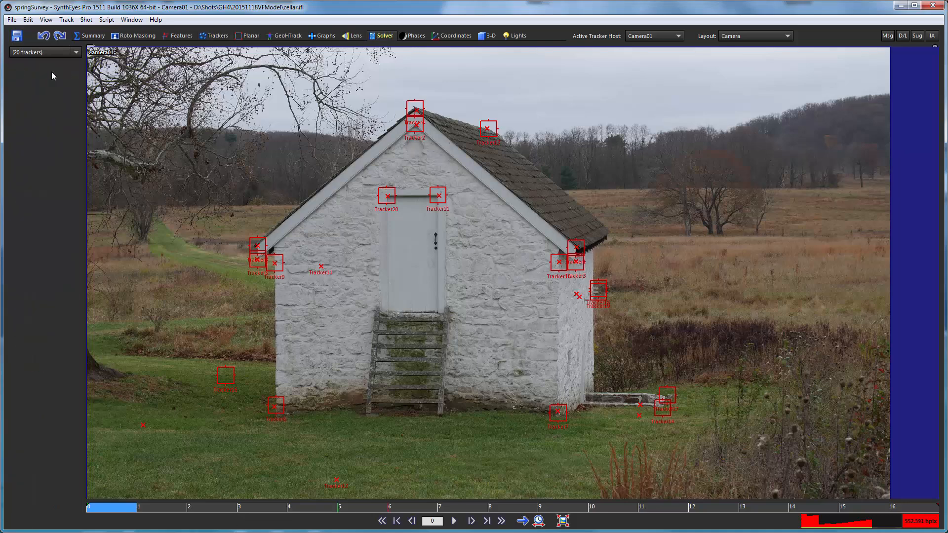
left_click(187, 187)
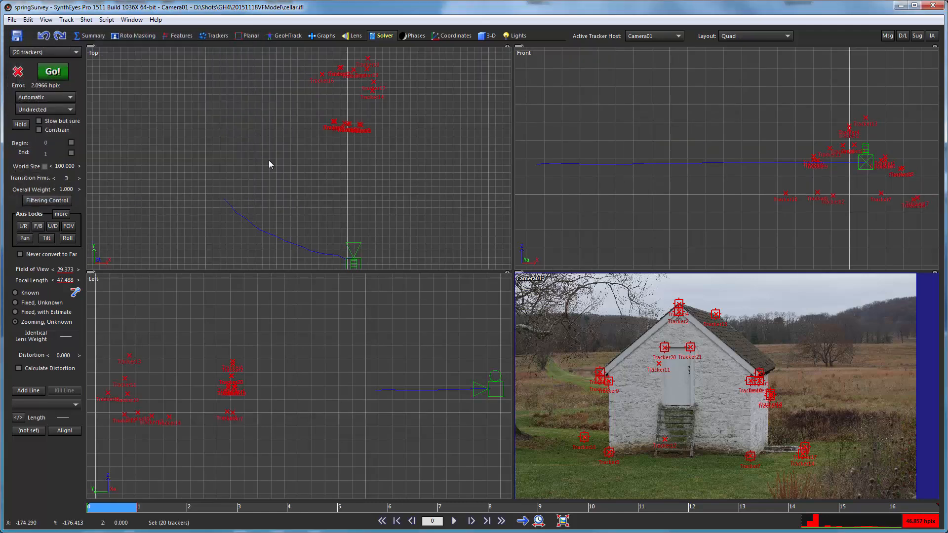
Examine the new camera path in the Top view by scrubbing through the shot, and return to frame 0
left_click_drag(118, 509, 57, 381)
left_click_drag(149, 418, 504, 428)
scroll(354, 283, "up", 2)
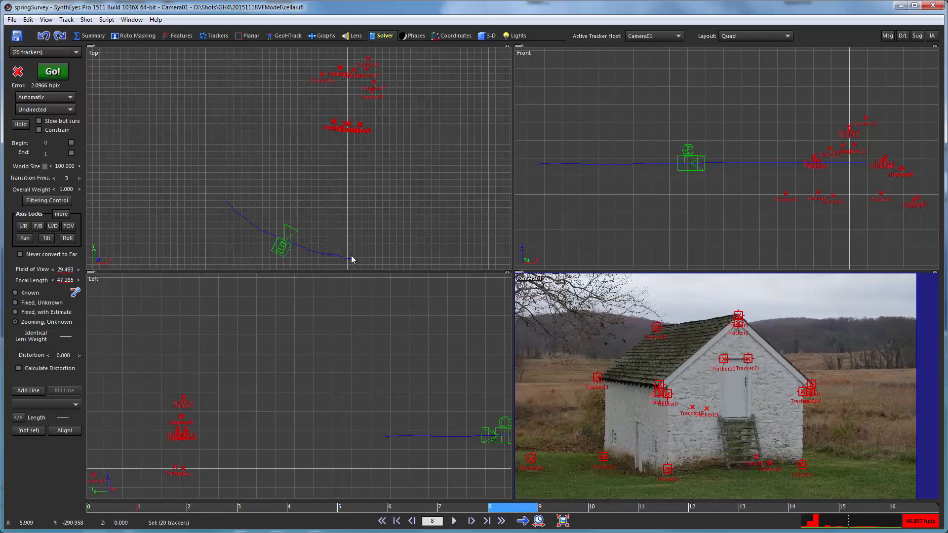
scroll(353, 260, "up", 3)
scroll(303, 254, "down", 3)
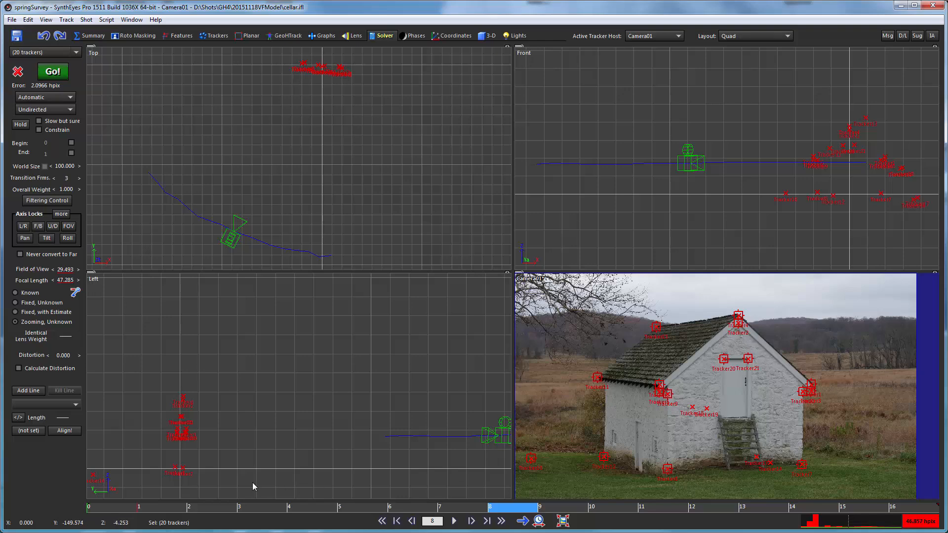
left_click(97, 510)
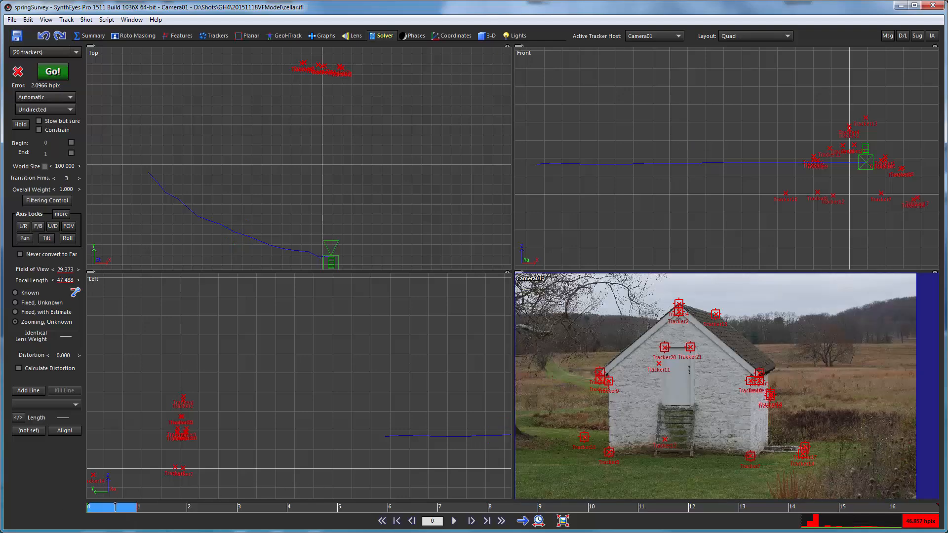
left_click_drag(44, 505, 89, 486)
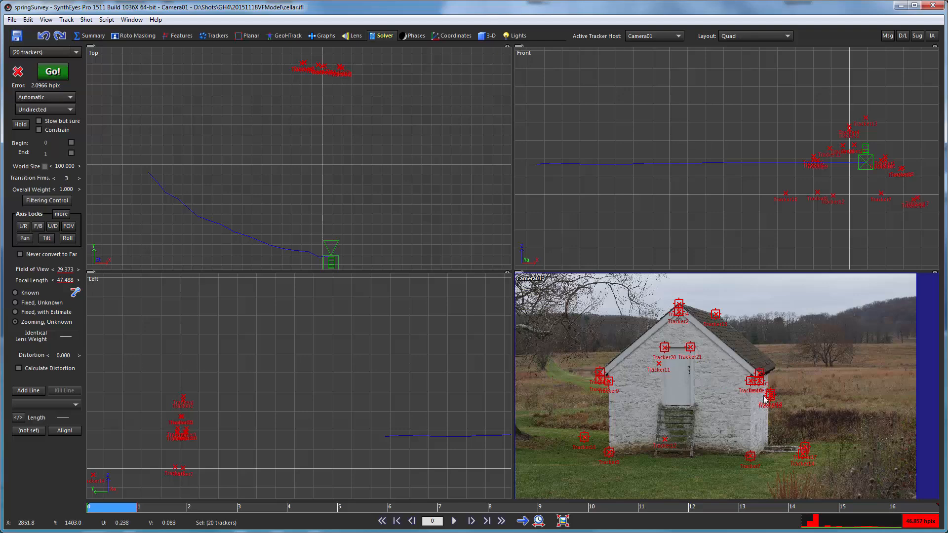
Inspect the two trackers beside the building's side wall up close at frame 0, and check the tracker layout in the Top and Front views
scroll(763, 399, "up", 10)
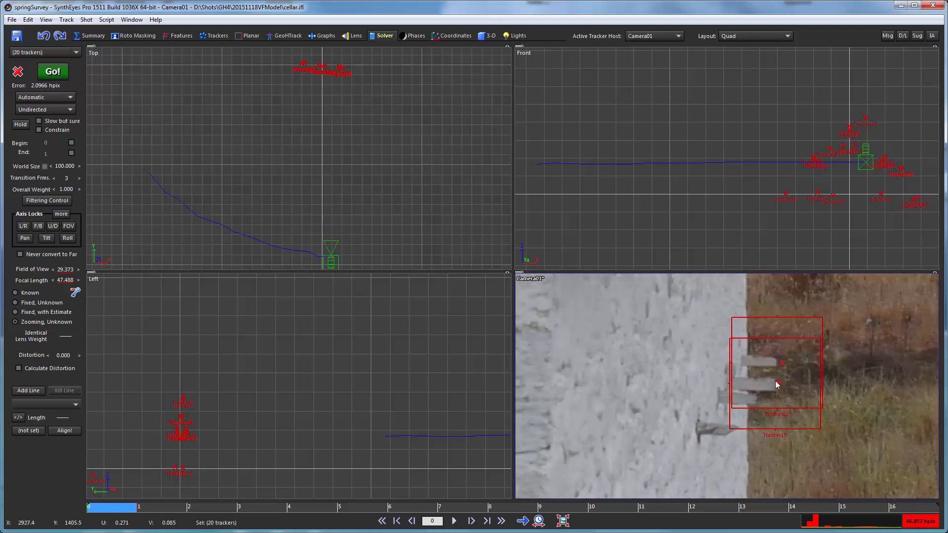
left_click_drag(163, 509, 104, 503)
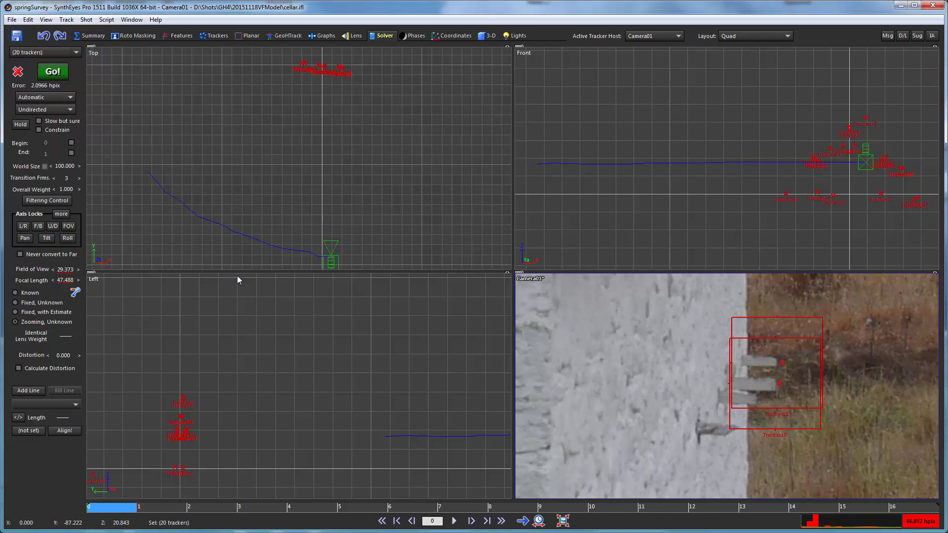
scroll(321, 257, "down", 2)
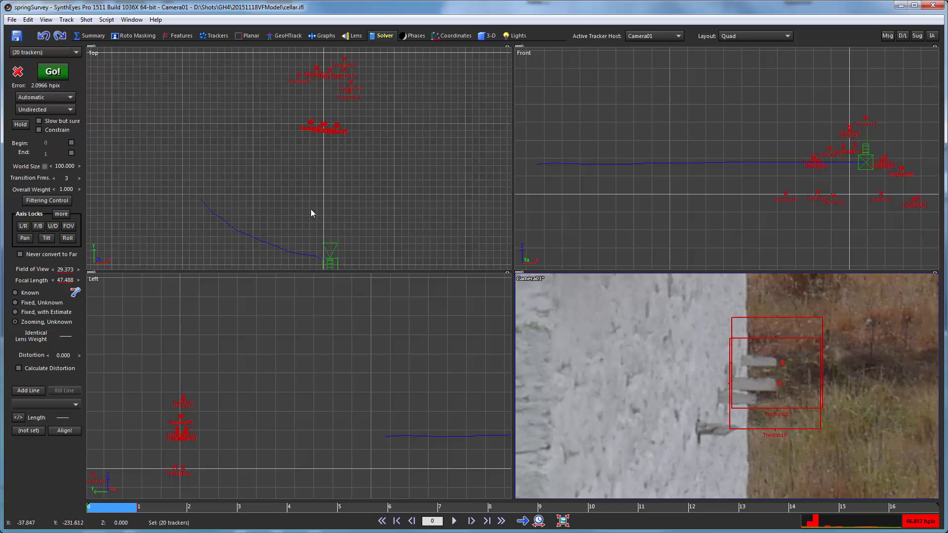
left_click(558, 522)
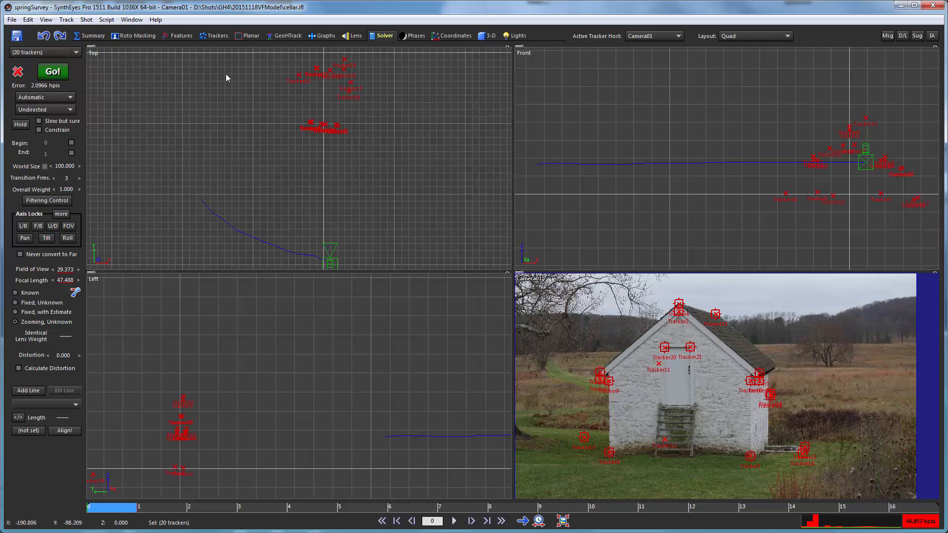
scroll(333, 107, "down", 3)
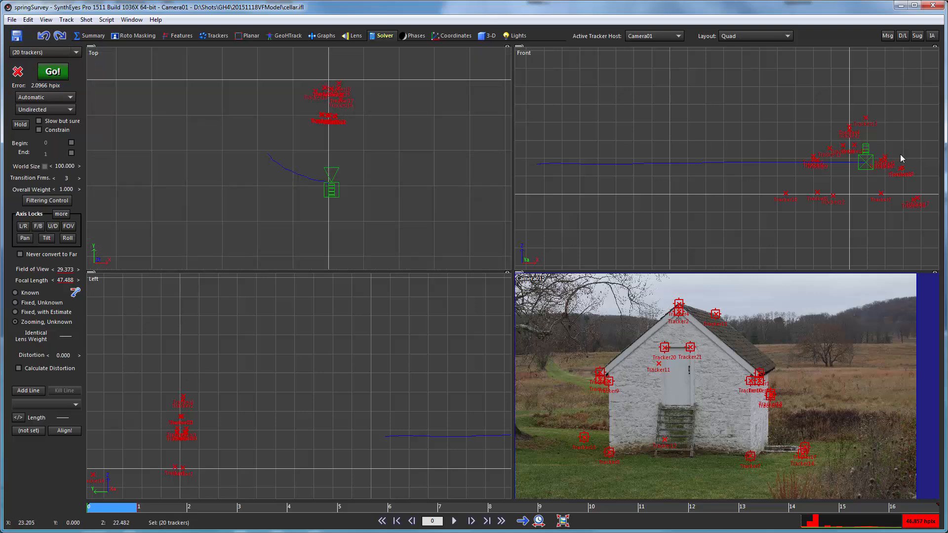
scroll(889, 157, "up", 3)
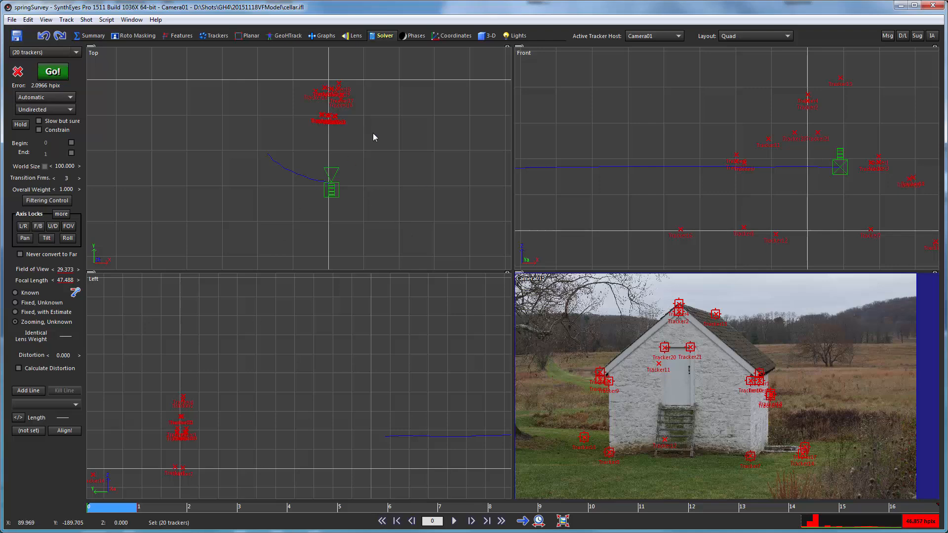
Switch to the Camera layout and check how the solved points fit the building across the frames, stopping at frame 10
left_click(738, 37)
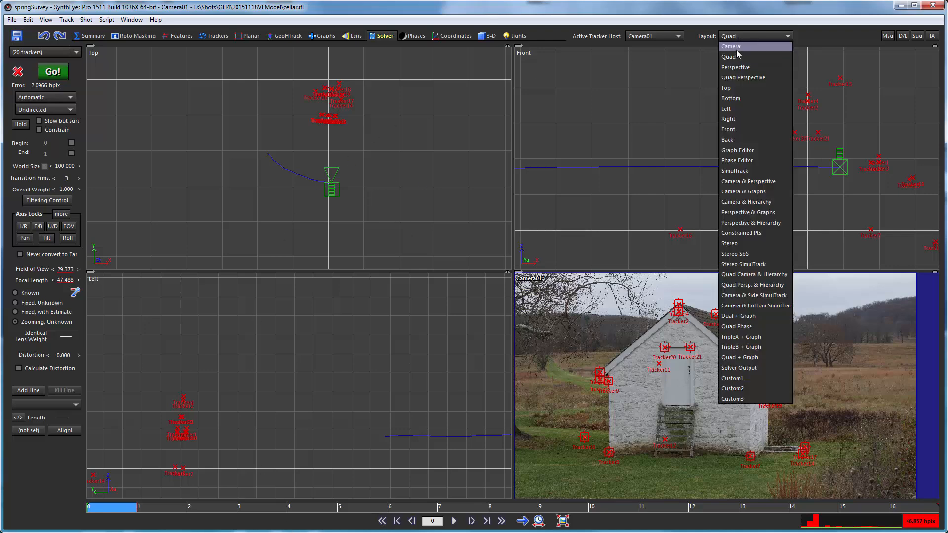
left_click(736, 49)
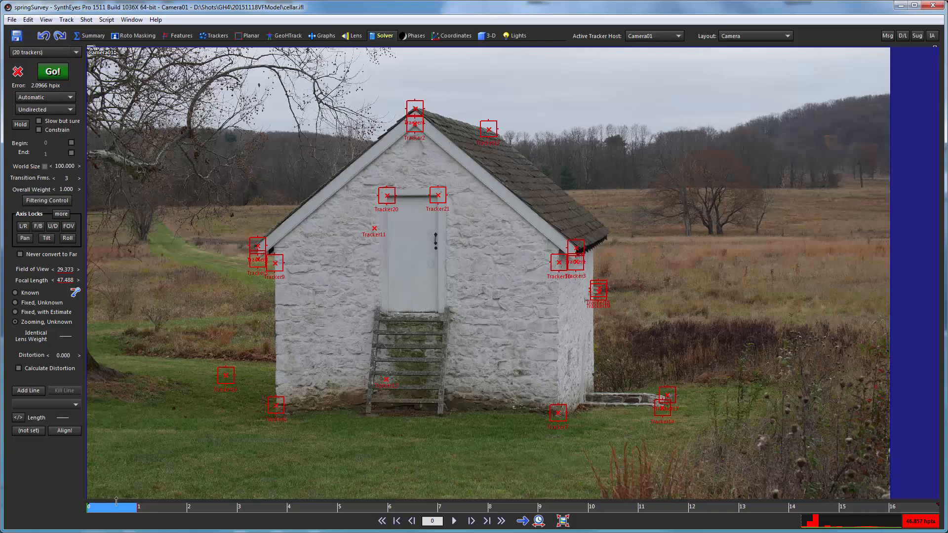
left_click_drag(116, 505, 912, 506)
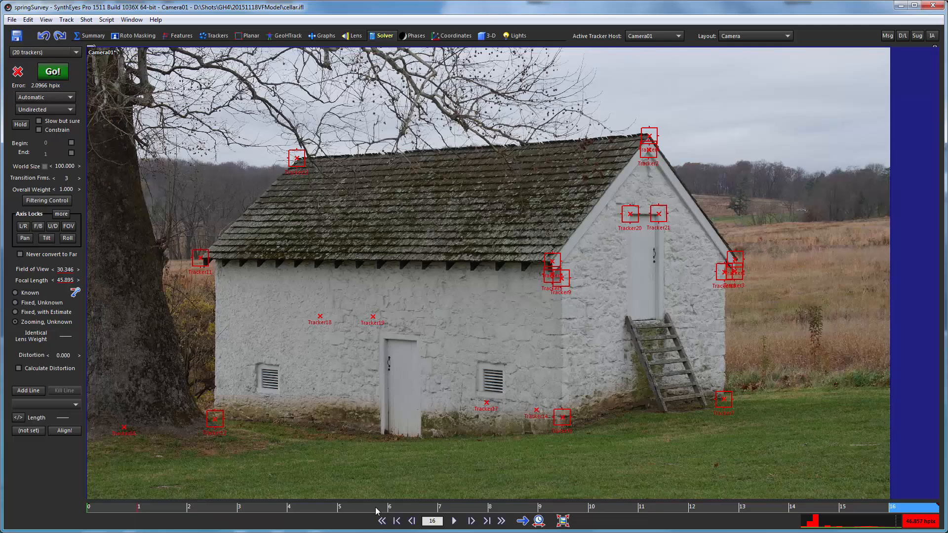
left_click(266, 502)
mouse_move(266, 501)
left_mouse_down()
mouse_move(99, 504)
mouse_move(710, 505)
mouse_move(856, 494)
left_mouse_up()
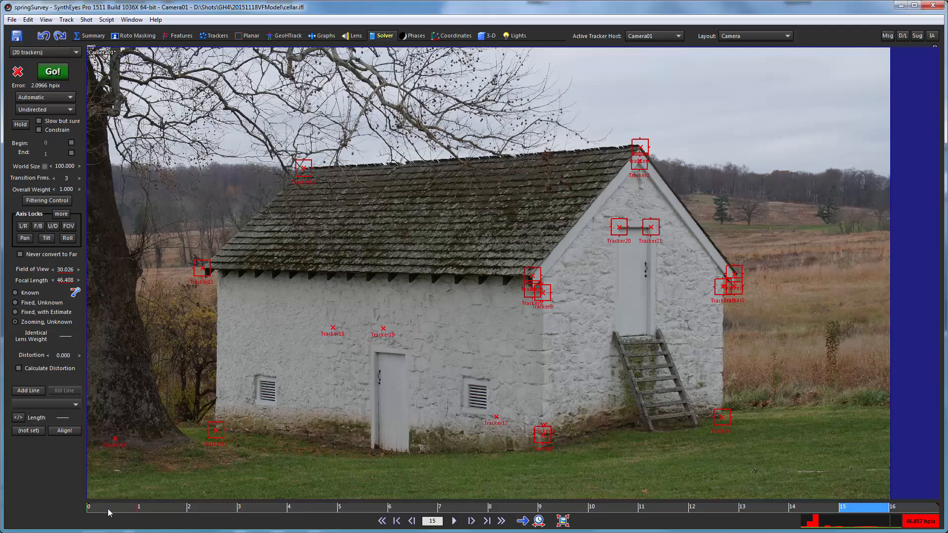
left_click_drag(107, 508, 608, 498)
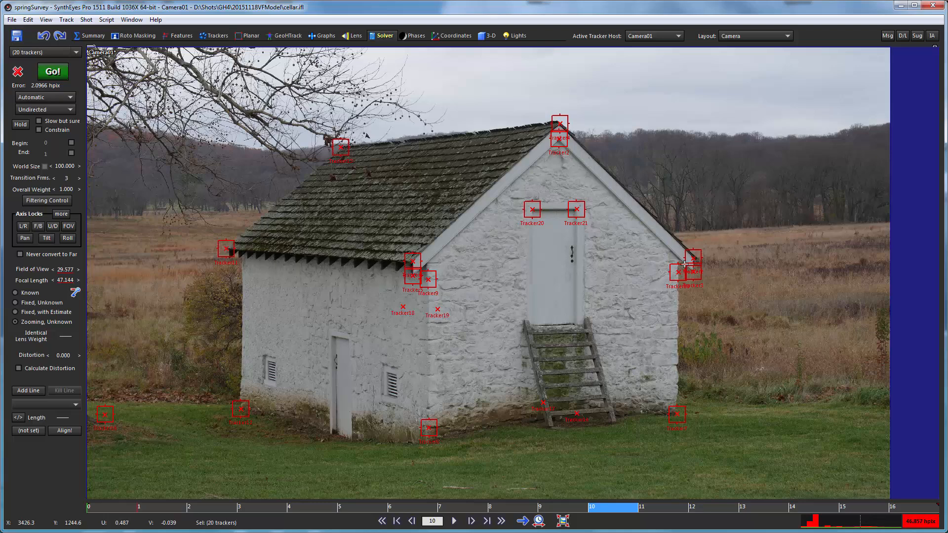
Apply a three-point coordinate system at frame 10: near eave corner as origin, opposite gable eave corner on X, far roof corner on the XY plane
mouse_move(700, 260)
left_click(449, 38)
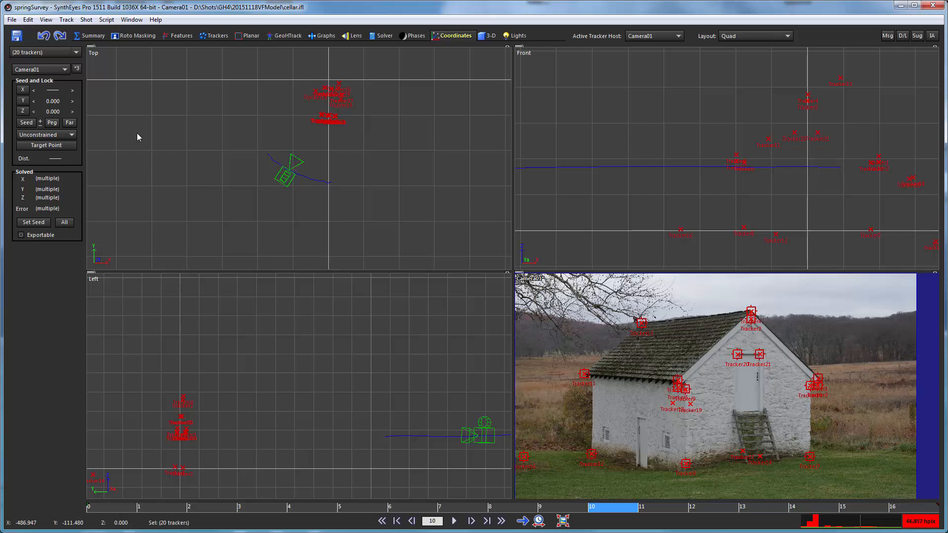
left_click(730, 37)
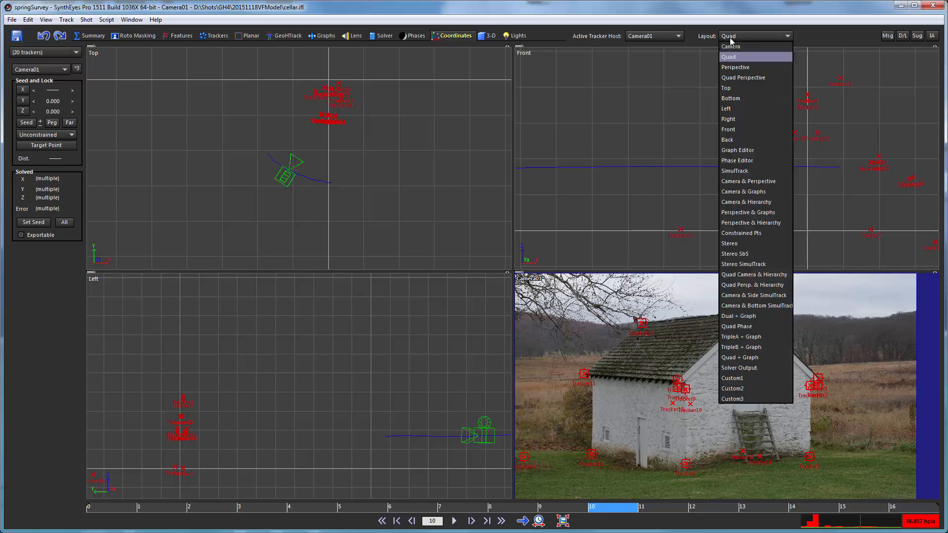
left_click(730, 44)
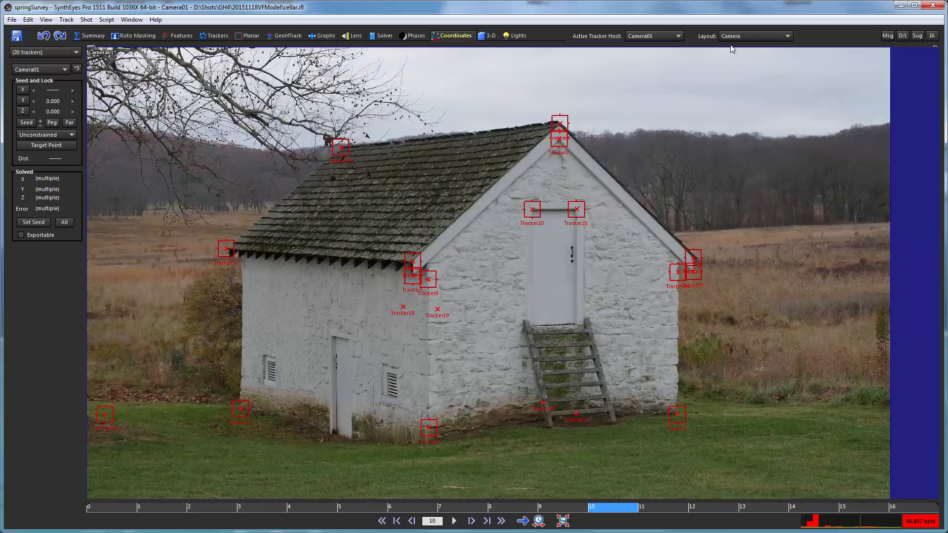
left_click(77, 70)
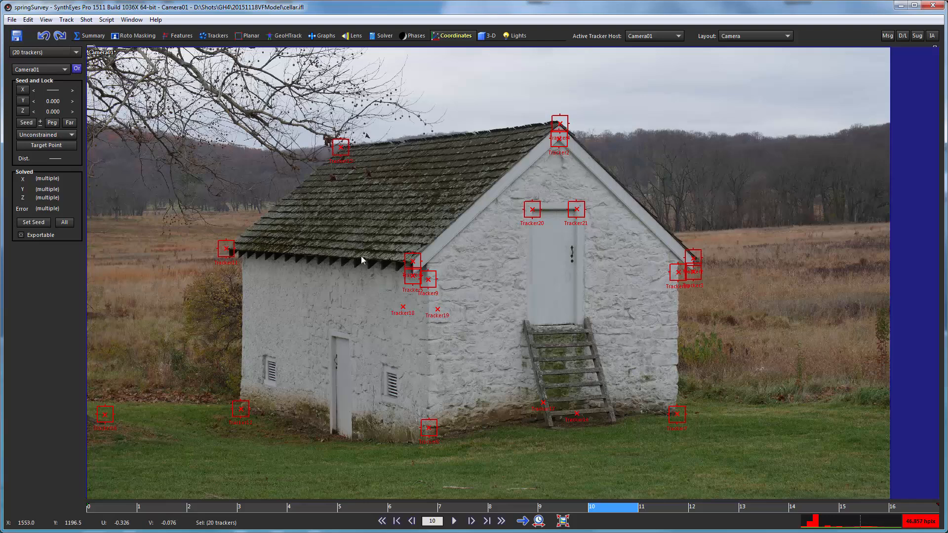
left_click(413, 262)
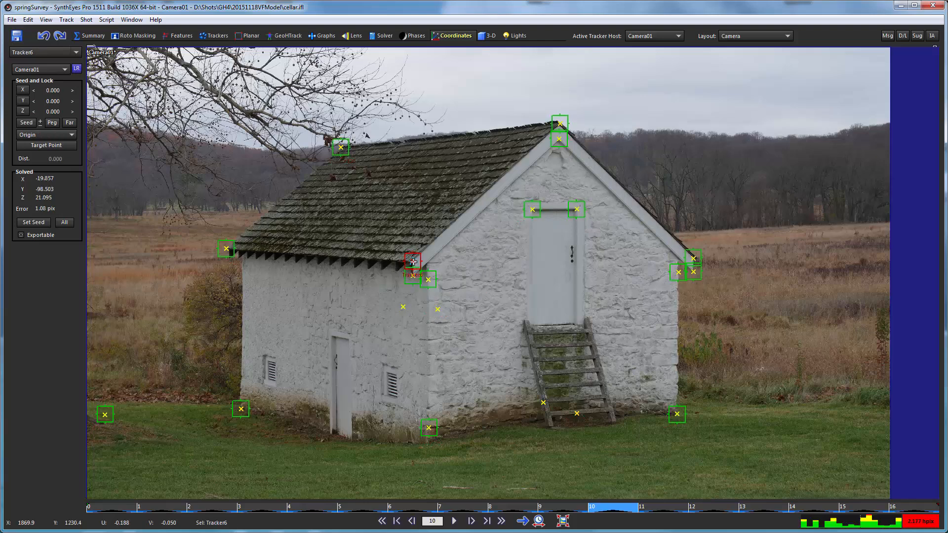
left_click(692, 257)
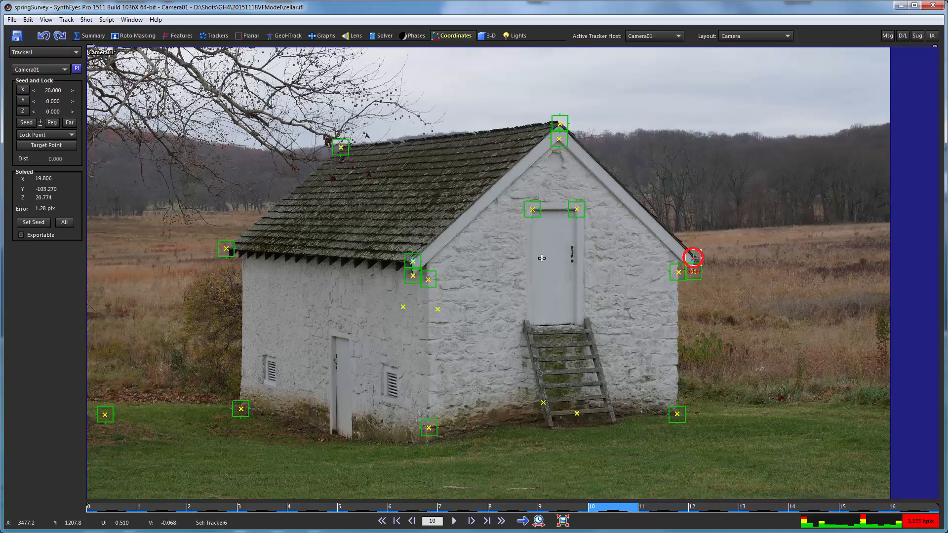
left_click(226, 249)
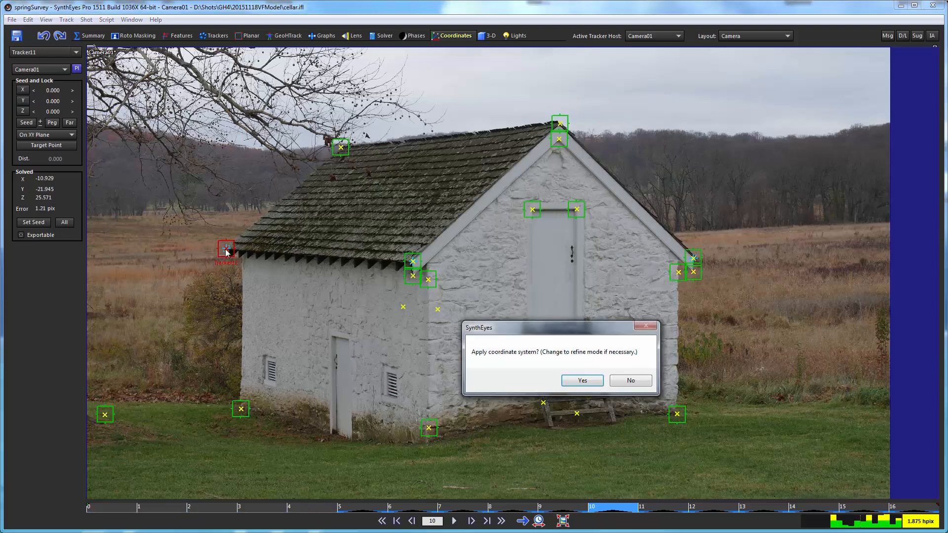
left_click(570, 384)
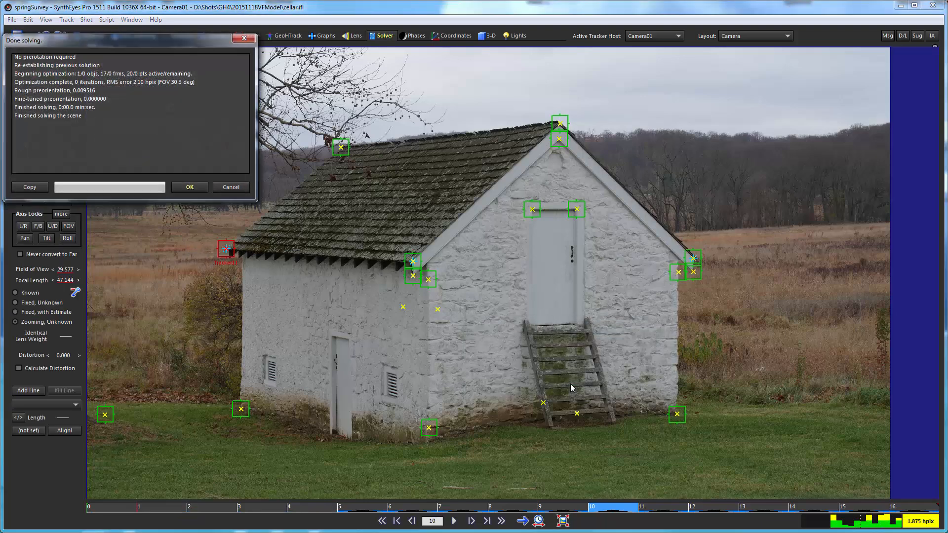
left_click(190, 187)
Switch to the Quad layout, examine the building's tracker alignment with the axes in the Top view, and go to frame 0
left_click(733, 38)
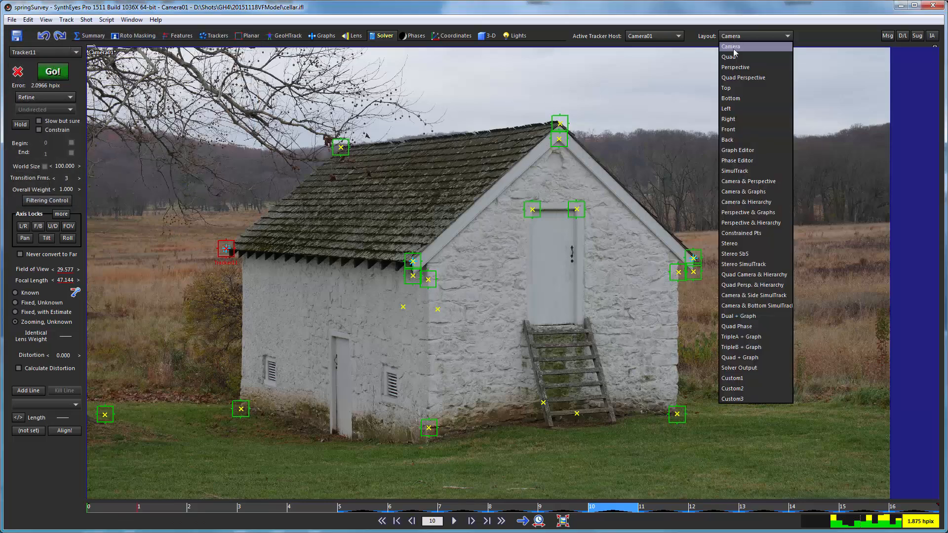
left_click(733, 63)
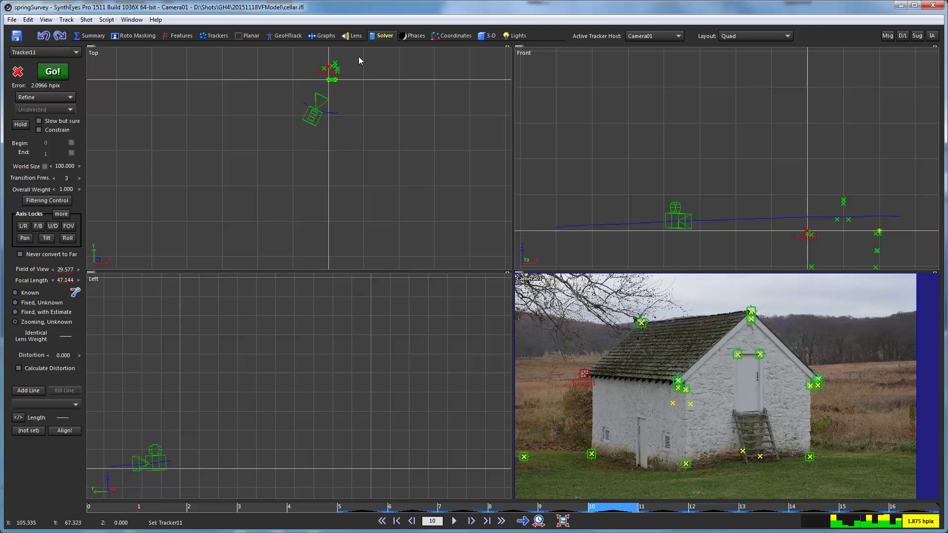
scroll(360, 59, "up", 5)
scroll(369, 100, "up", 3)
scroll(336, 134, "down", 3)
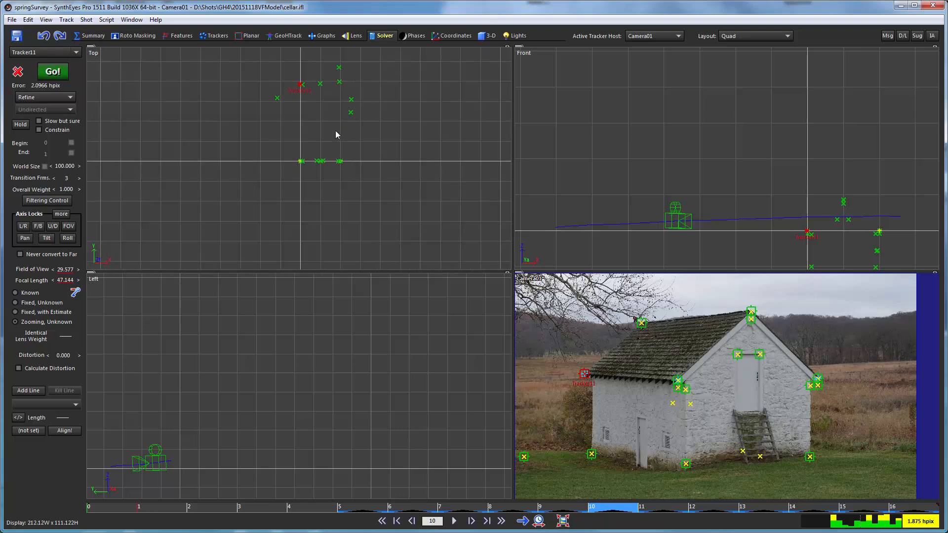
middle_click_drag(325, 114, 313, 129)
scroll(313, 128, "up", 2)
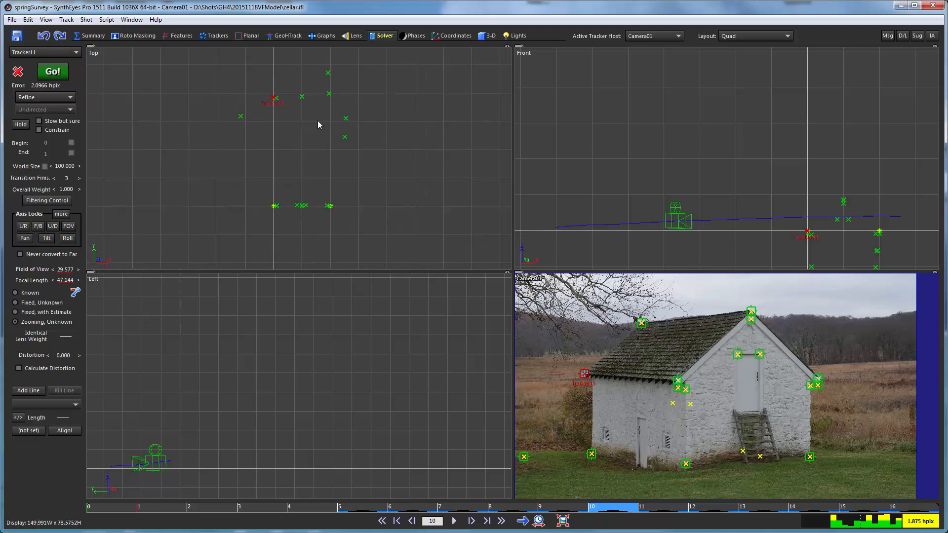
mouse_move(109, 510)
left_mouse_down()
mouse_move(872, 481)
mouse_move(120, 509)
left_mouse_up()
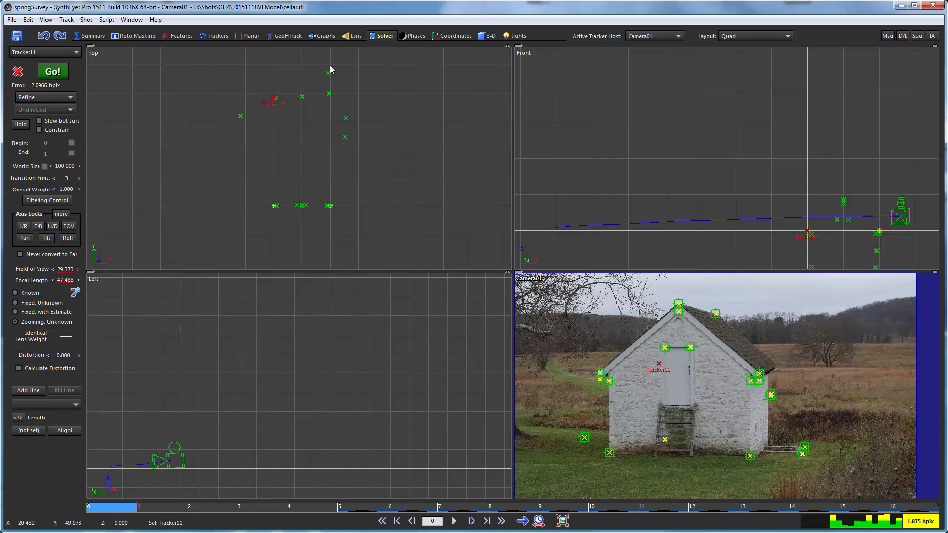
Check the distance between the two trackers beside the building's side wall and examine the trackers at the door's upper corners
mouse_move(330, 63)
left_mouse_down()
mouse_move(340, 96)
mouse_move(329, 63)
left_mouse_up()
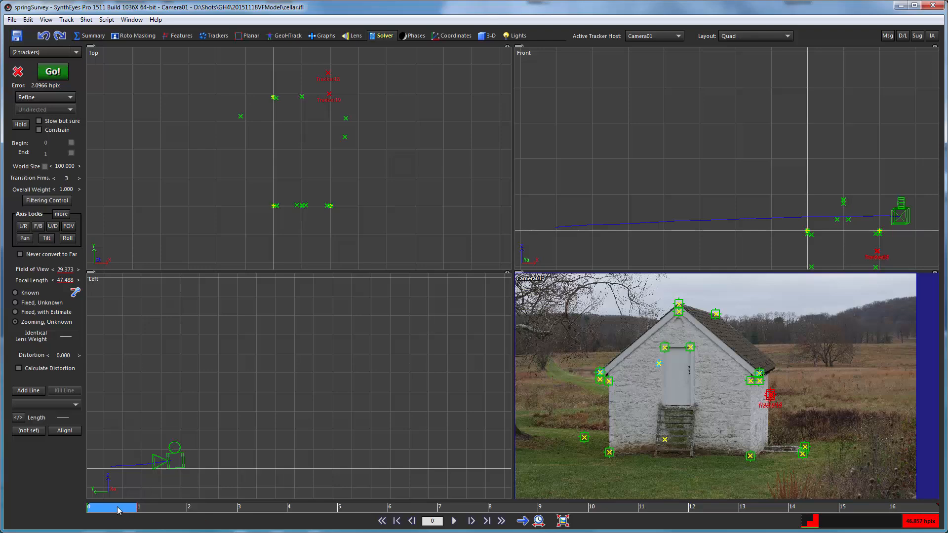
mouse_move(119, 510)
left_mouse_down()
mouse_move(494, 510)
mouse_move(115, 509)
left_mouse_up()
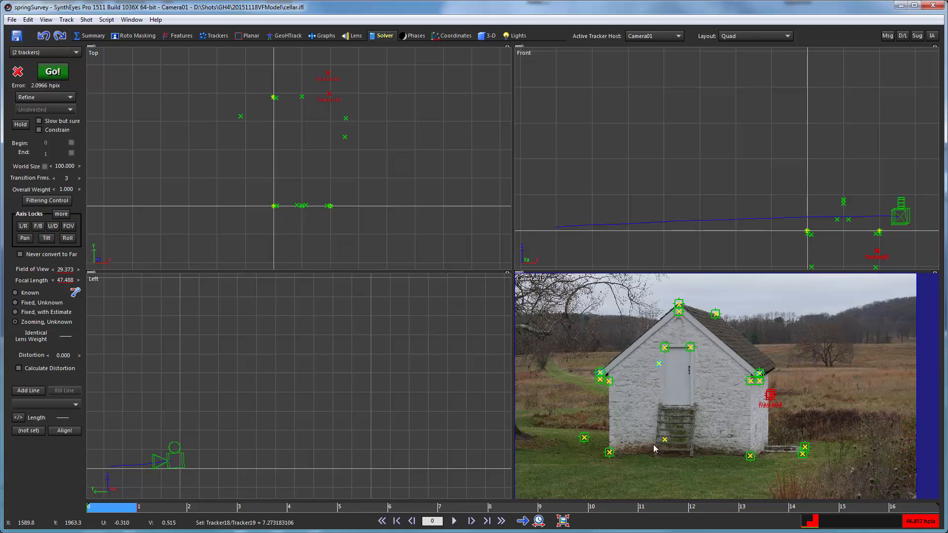
scroll(676, 348, "up", 5)
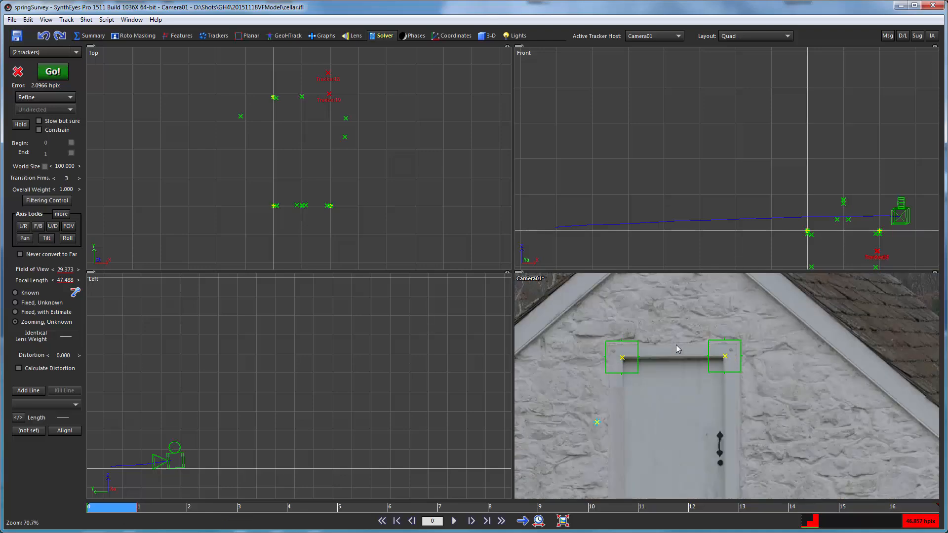
mouse_move(600, 365)
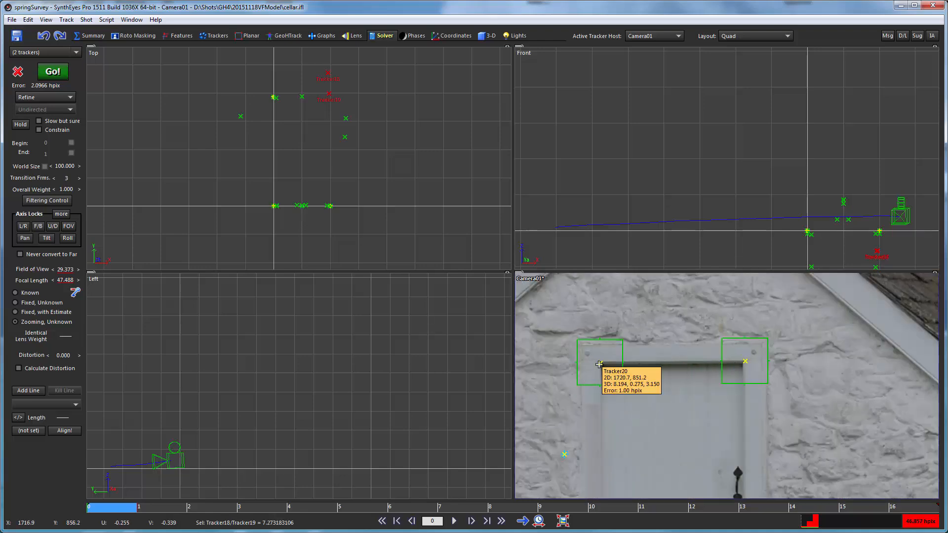
scroll(736, 364, "down", 5)
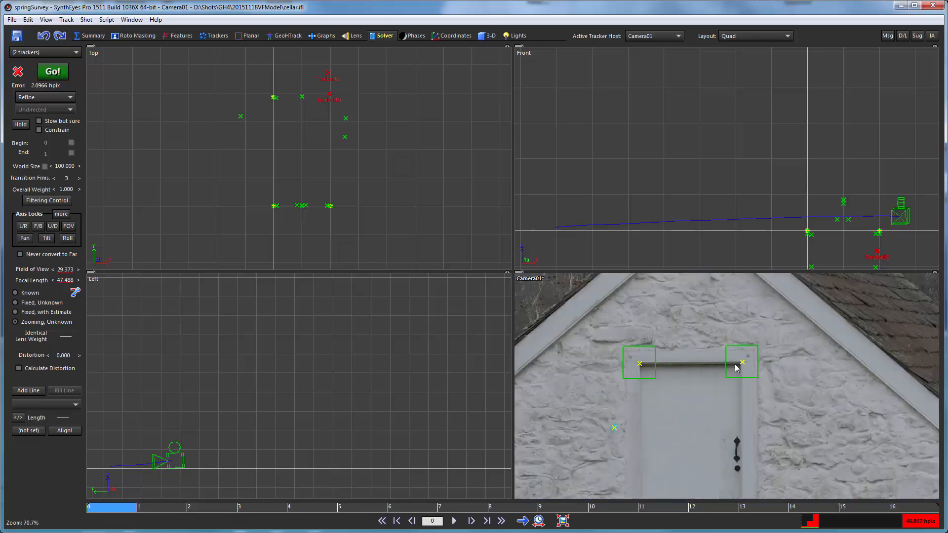
mouse_move(698, 364)
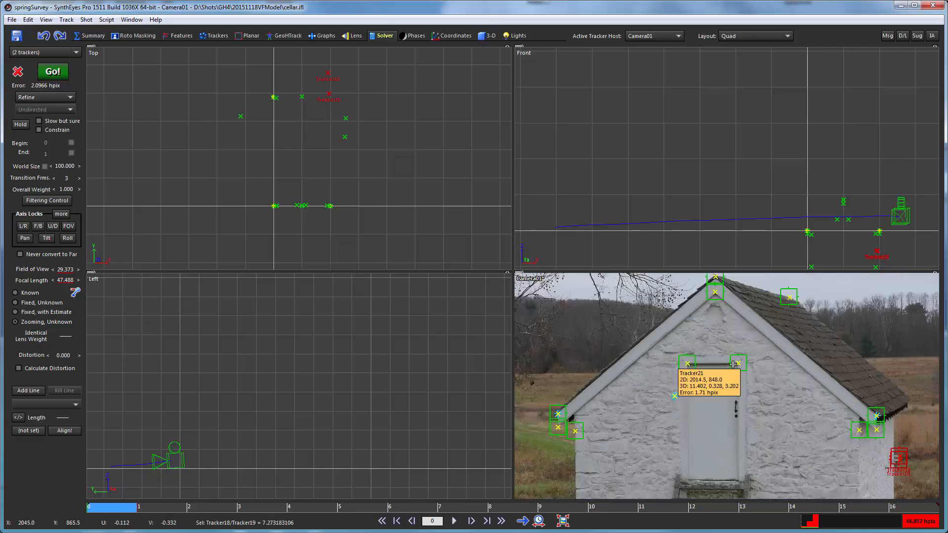
scroll(657, 451, "down", 3)
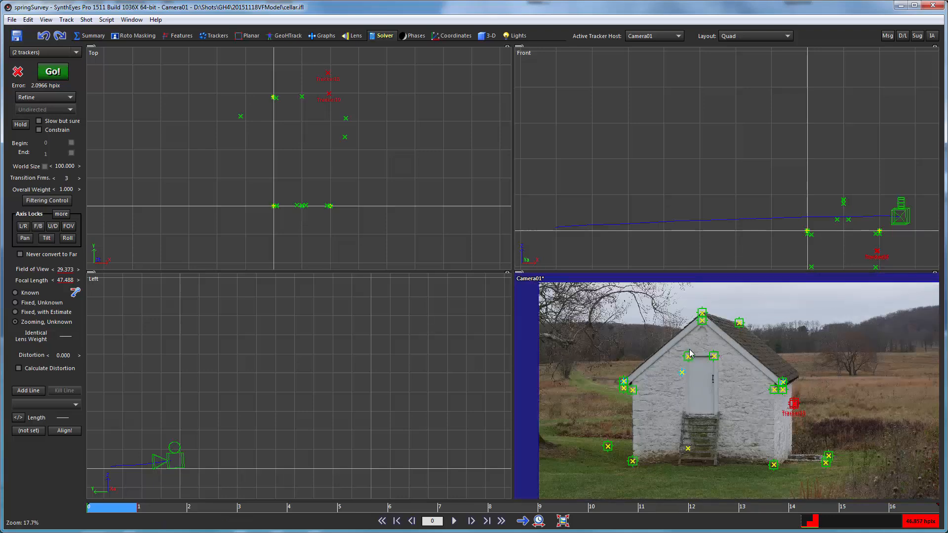
scroll(705, 404, "up", 1)
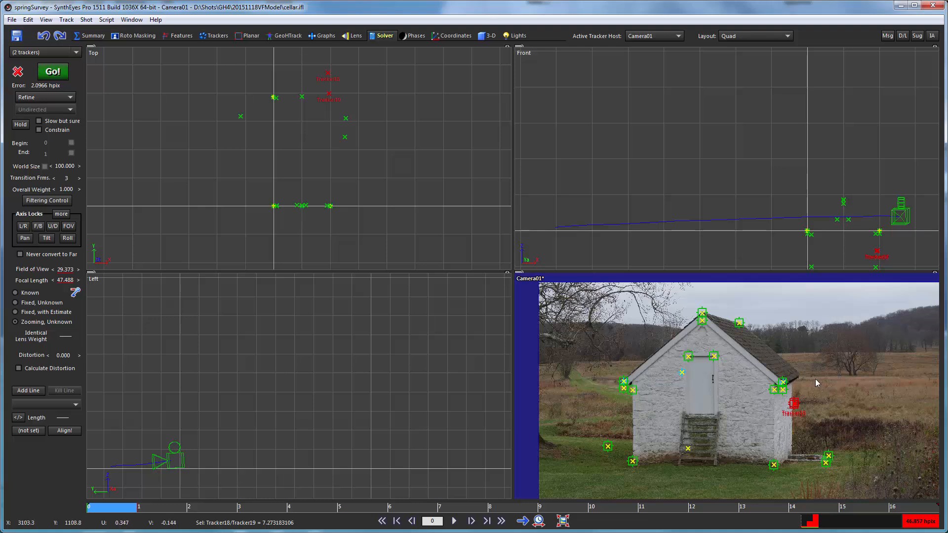
mouse_move(627, 378)
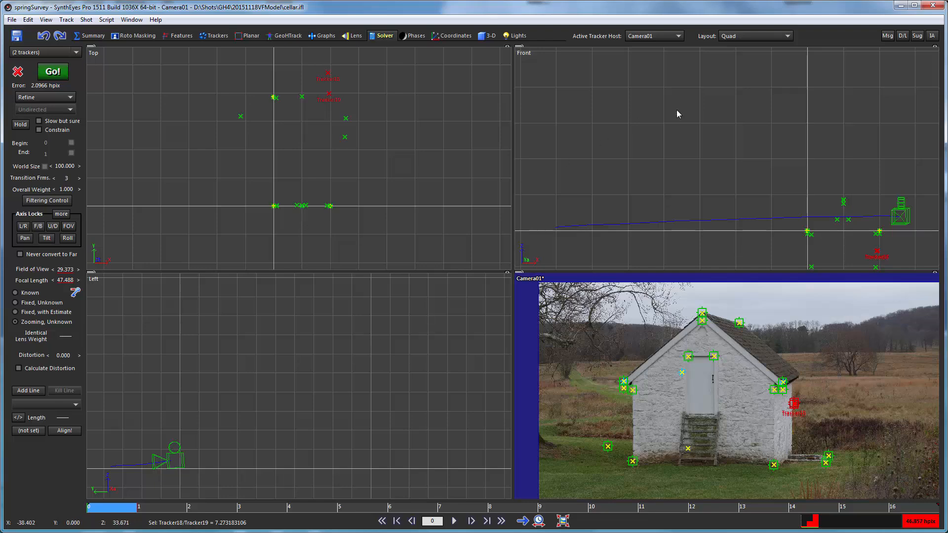
Change the constraint of Tracker1 at the gable's far eave corner to On X Axis
left_click(457, 36)
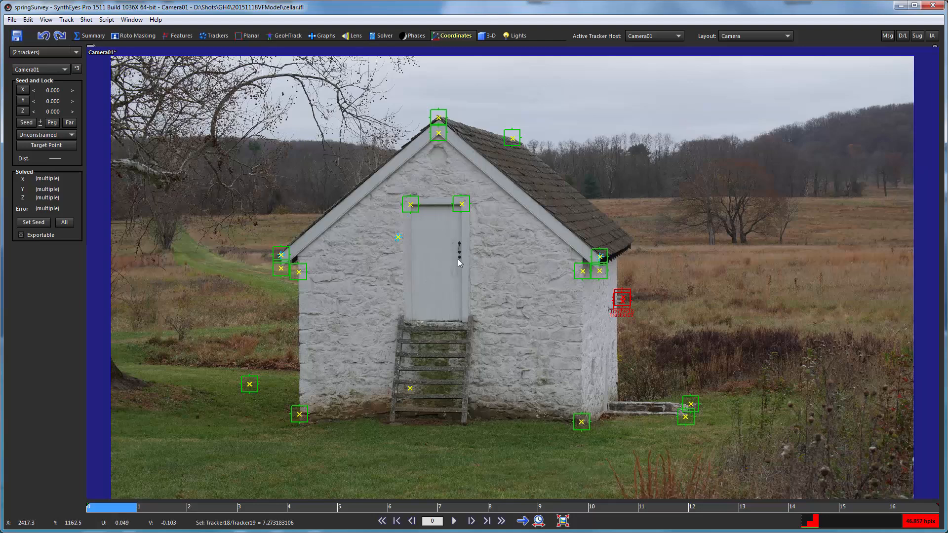
left_click(600, 257)
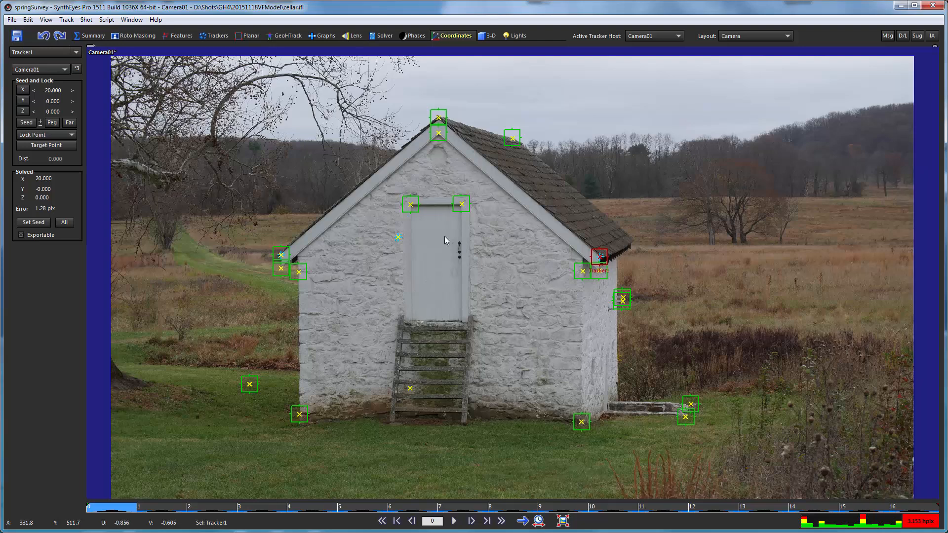
mouse_move(606, 258)
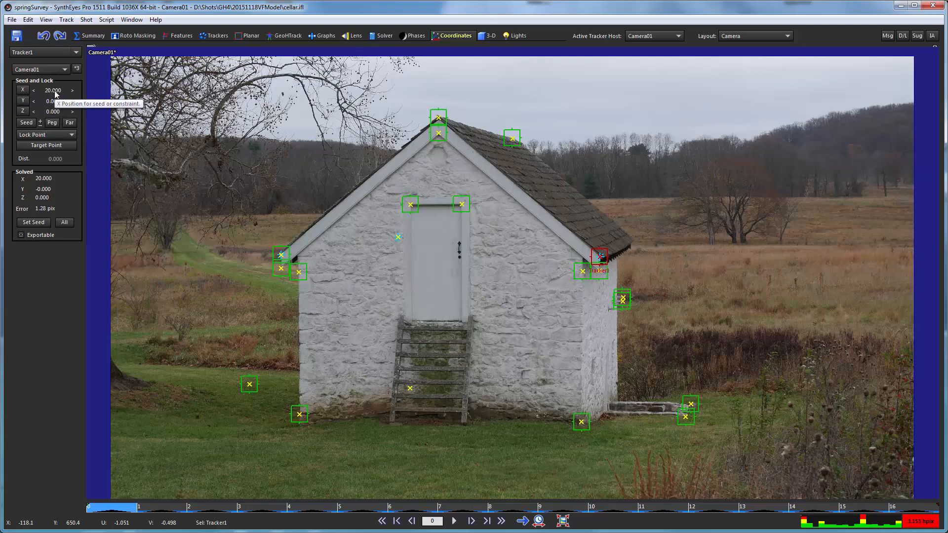
left_click(43, 136)
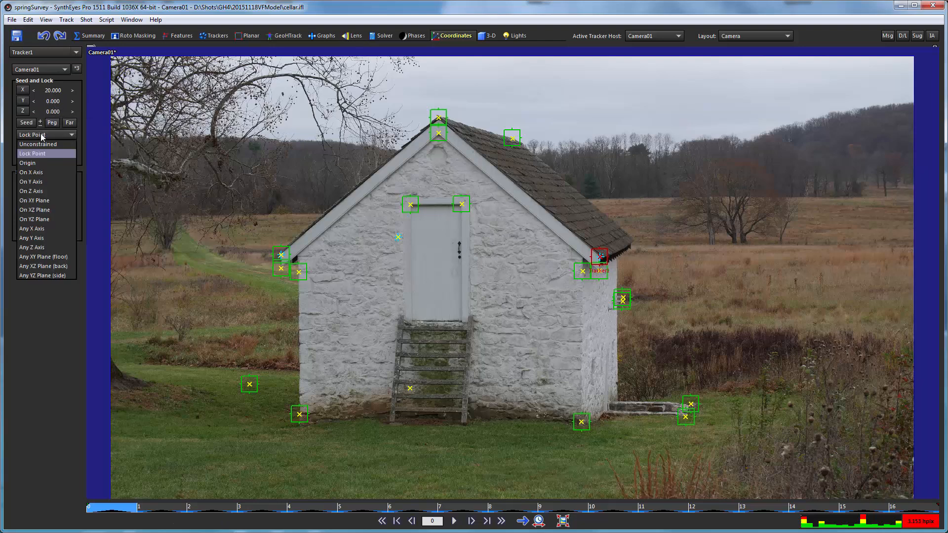
left_click(35, 173)
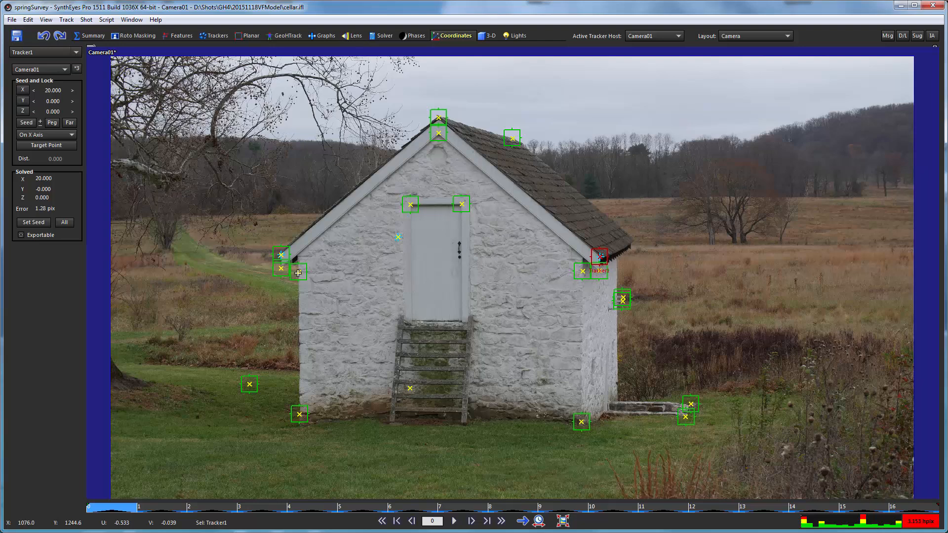
Add a distance constraint of 15 from Tracker9 to target Tracker10 across the top of the front wall
left_click(298, 272)
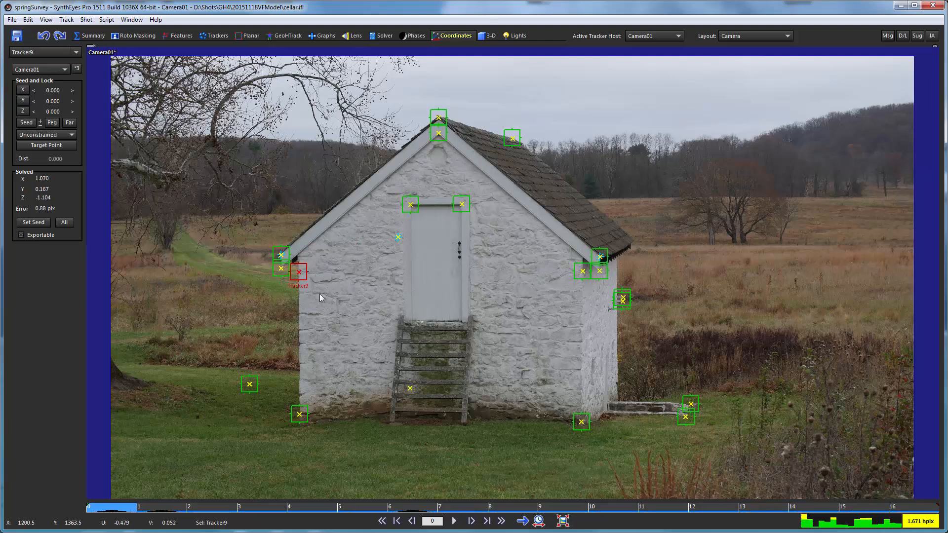
left_click(583, 271)
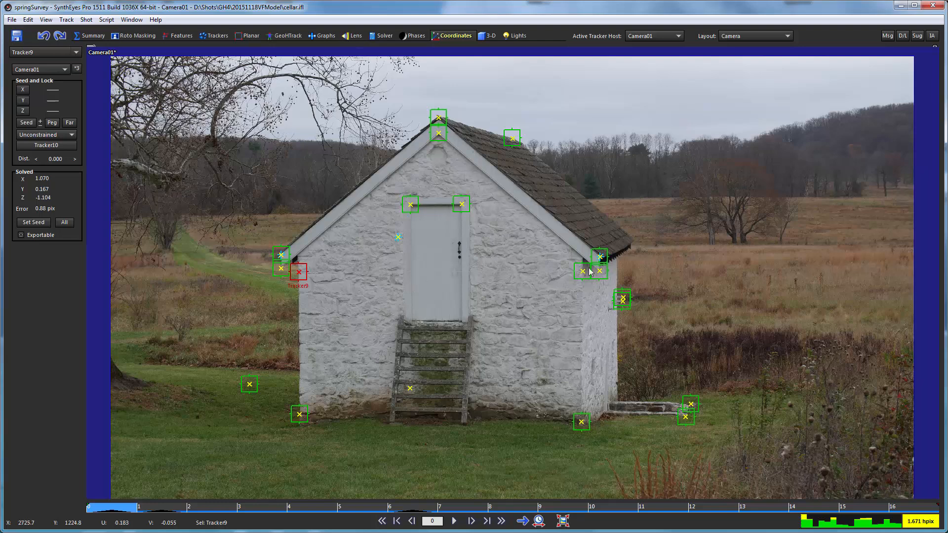
mouse_move(296, 272)
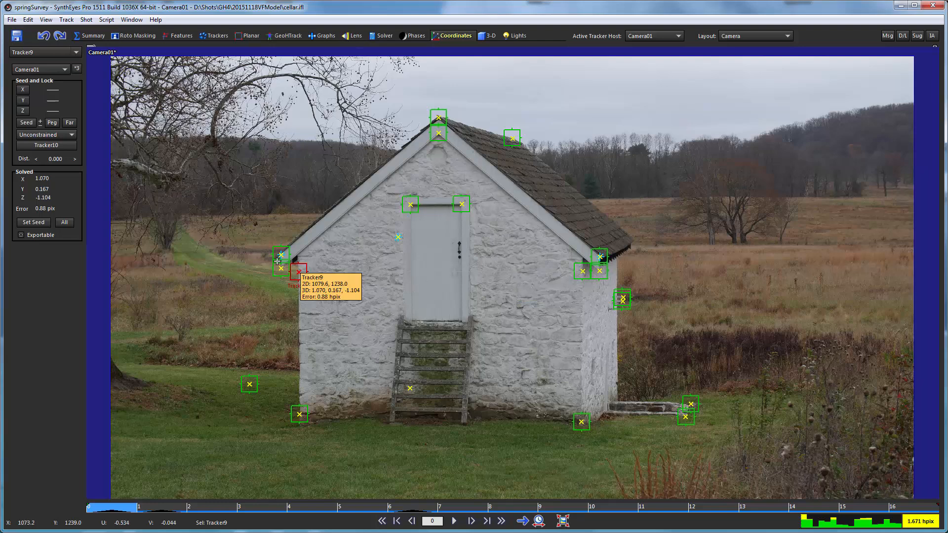
double_click(52, 162)
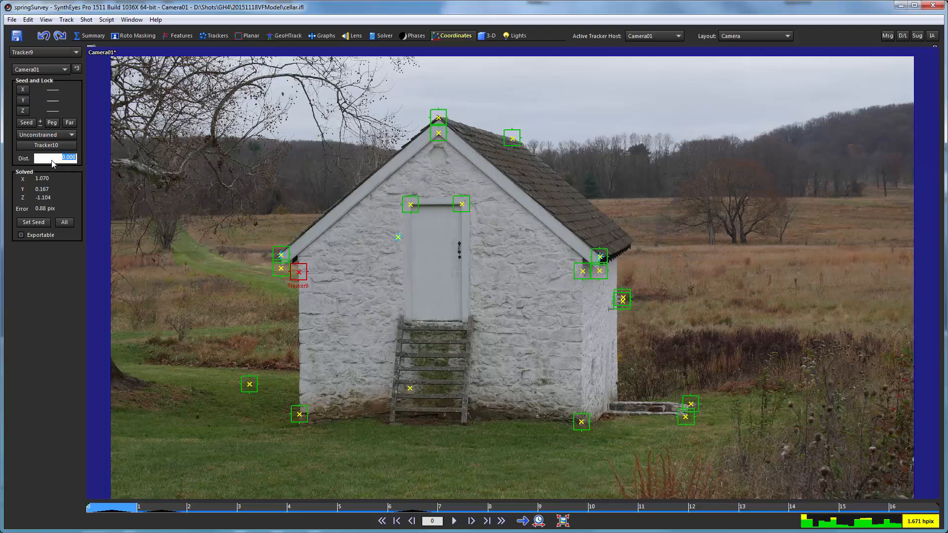
type("15")
key("Return")
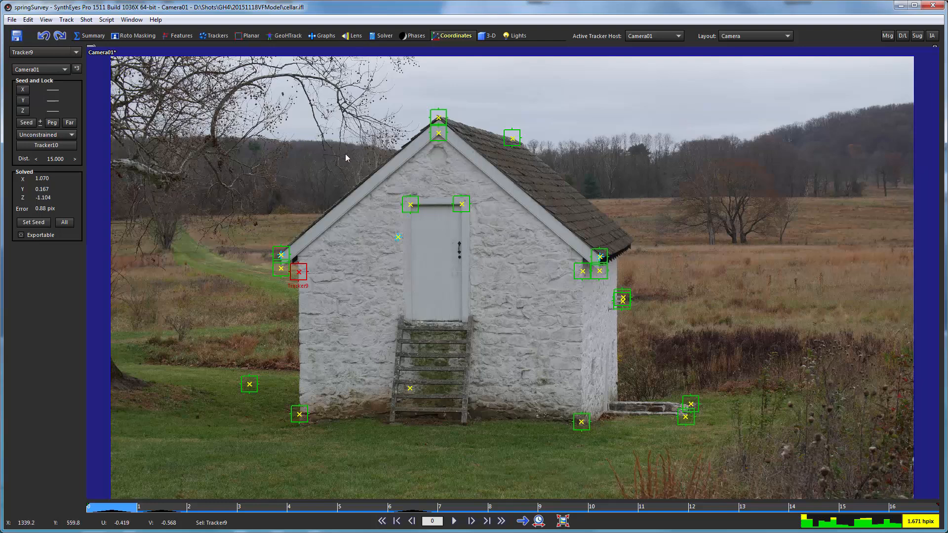
Re-solve the scene with the new distance constraint and check the distance between Tracker9 and Tracker10
key("shift+g")
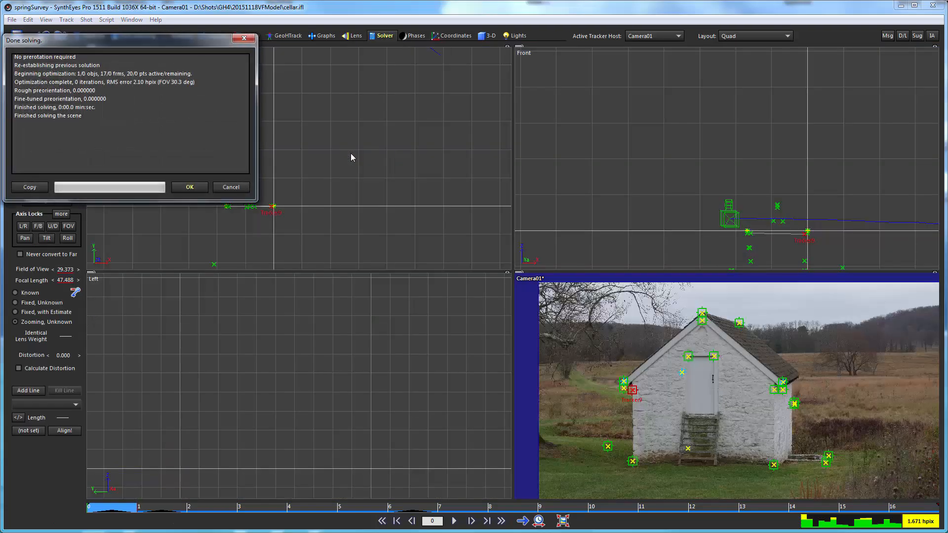
left_click(189, 187)
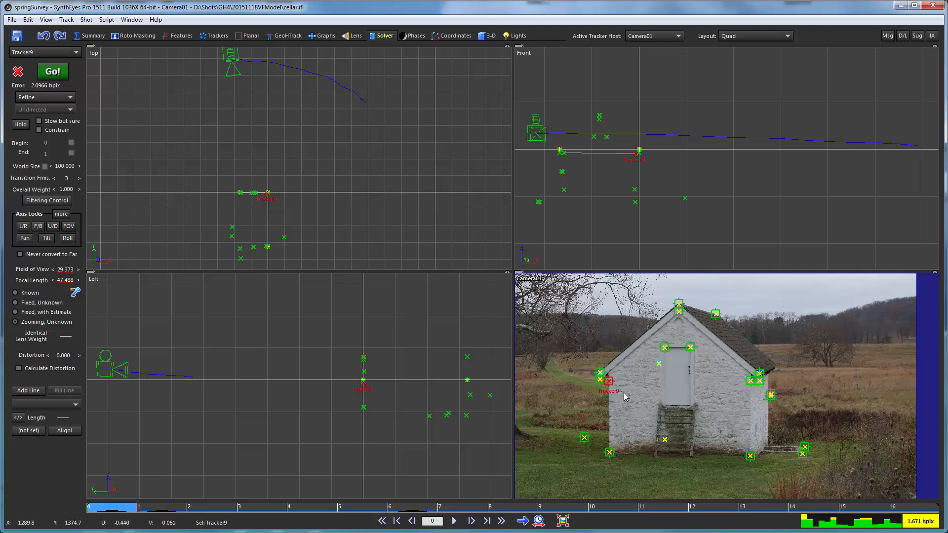
left_click(750, 381, "shift")
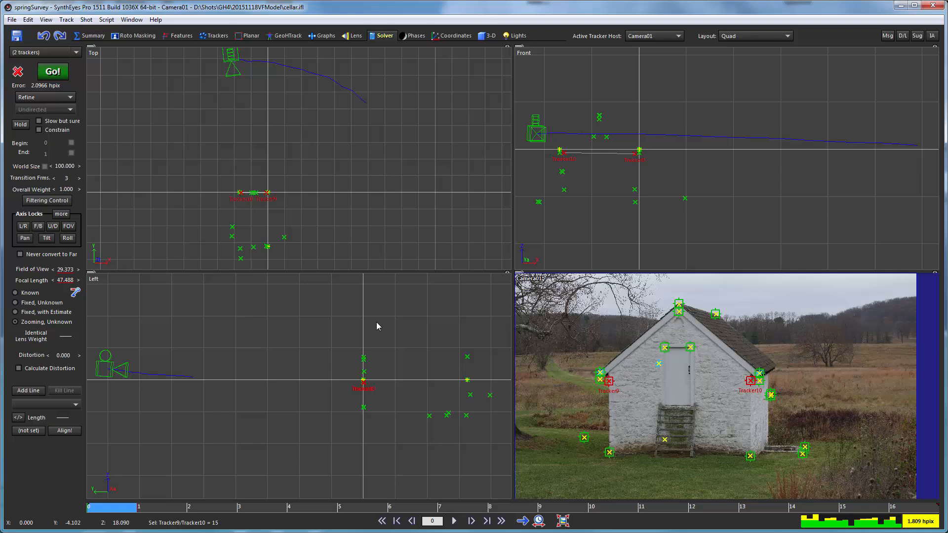
scroll(305, 188, "down", 2)
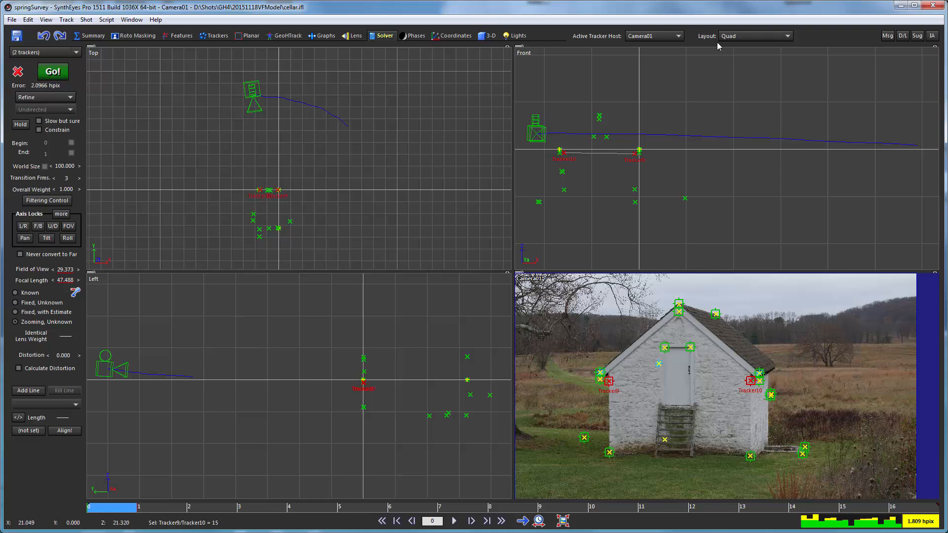
Force Tracker10 to the positive X side using the coordinate controls in the Quad layout, and re-solve the scene
left_click(453, 38)
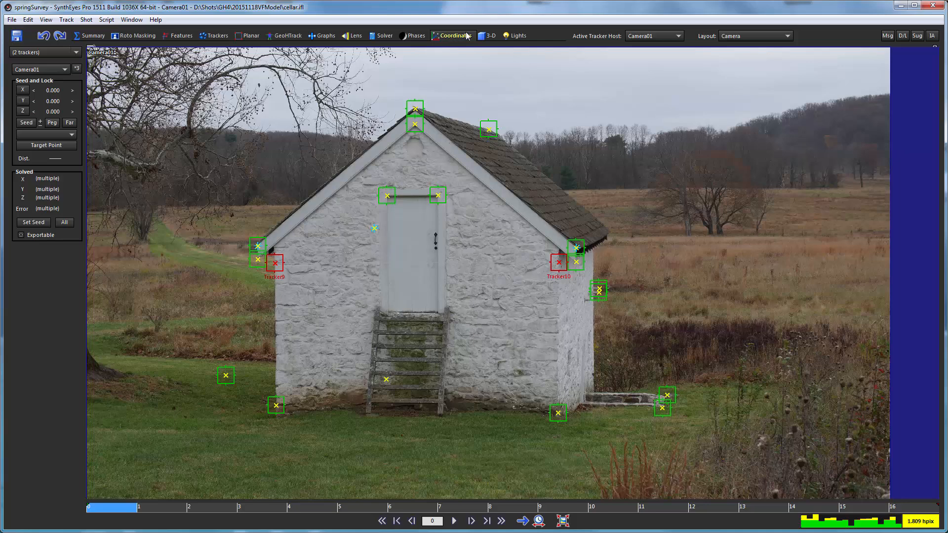
left_click(736, 38)
left_click(735, 56)
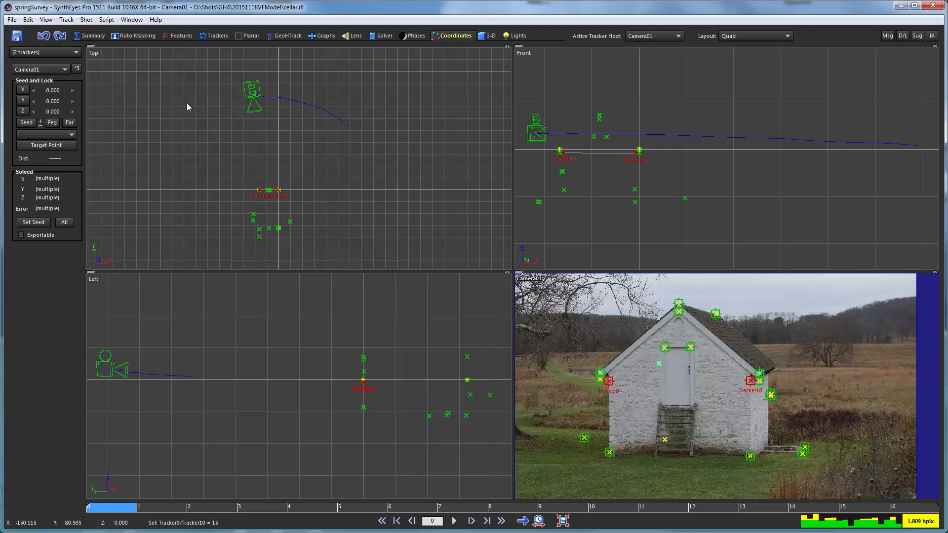
left_click(735, 388)
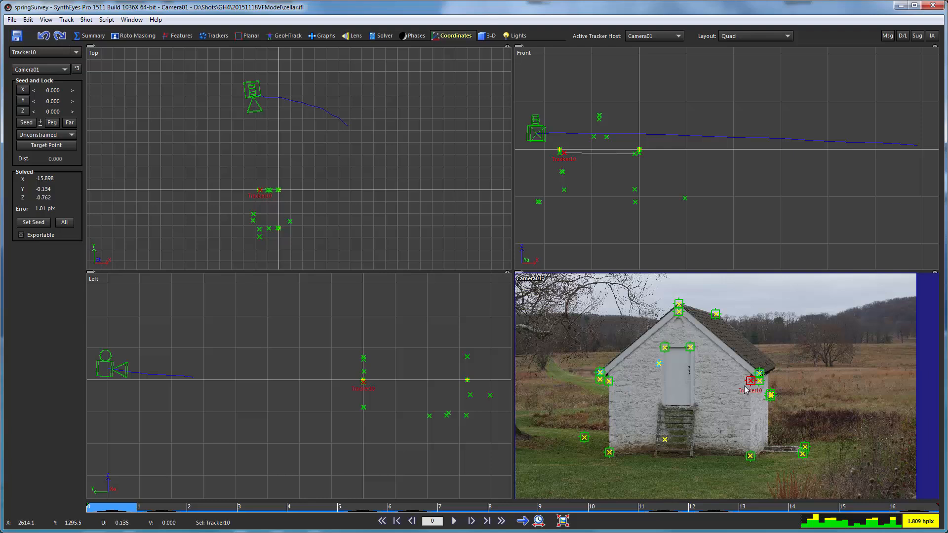
mouse_move(748, 384)
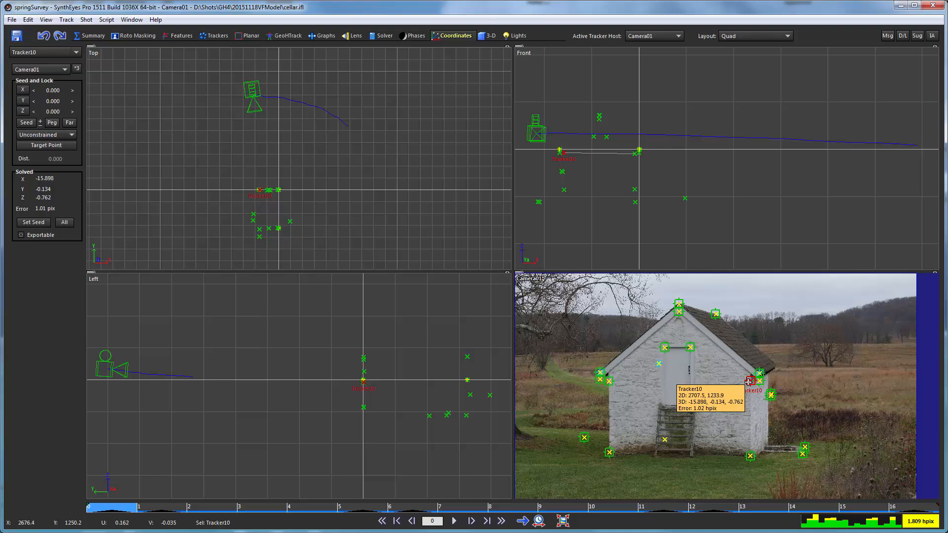
left_click(22, 90)
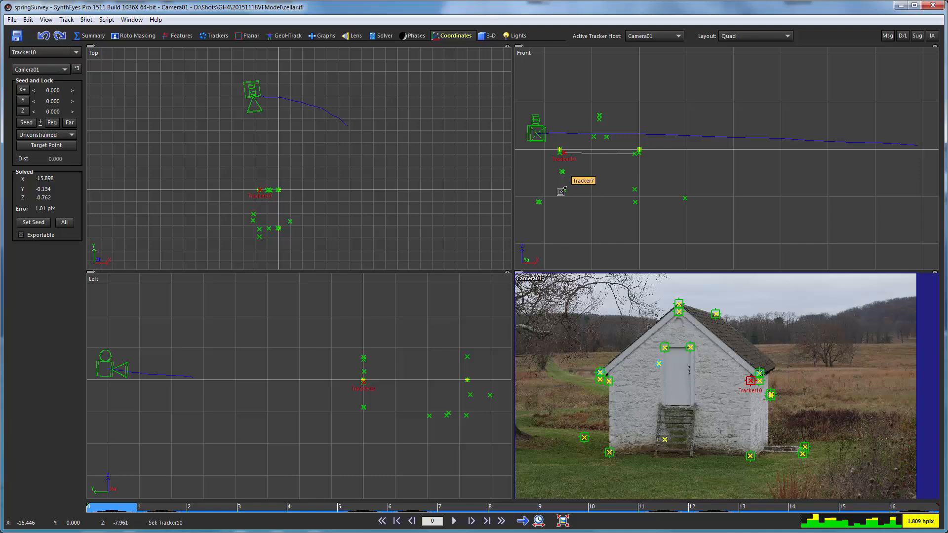
key("shift+g")
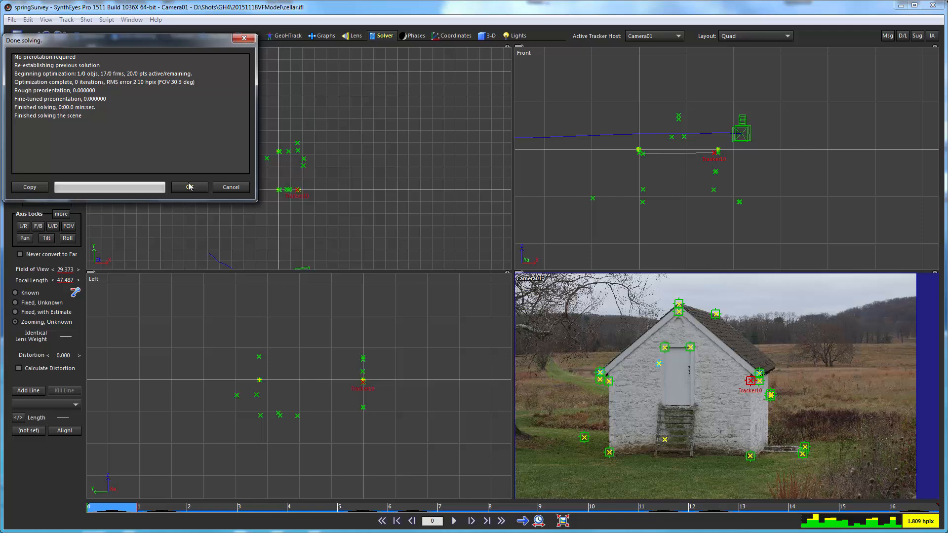
left_click(189, 187)
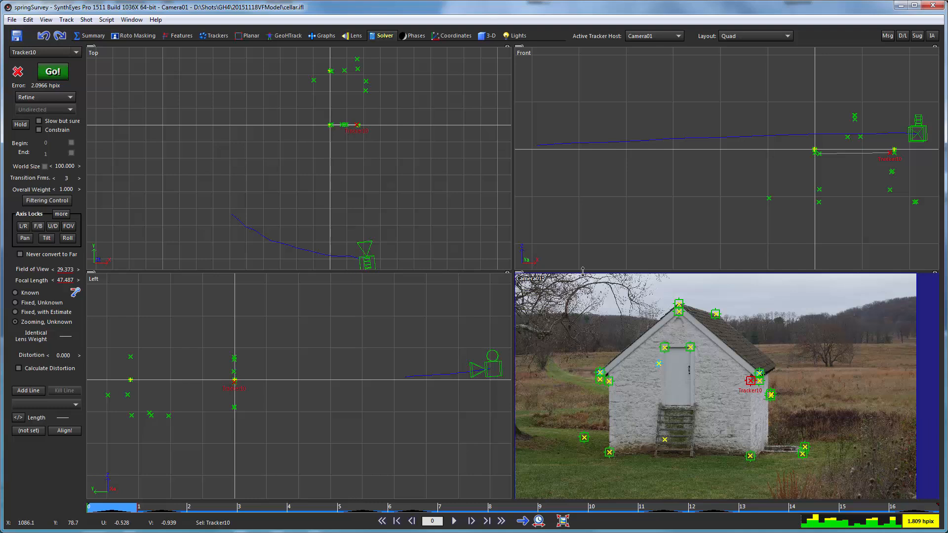
Choose Box as the creation object for the Top view
scroll(352, 100, "up", 2)
middle_click_drag(352, 100, 309, 165)
scroll(309, 167, "up", 2)
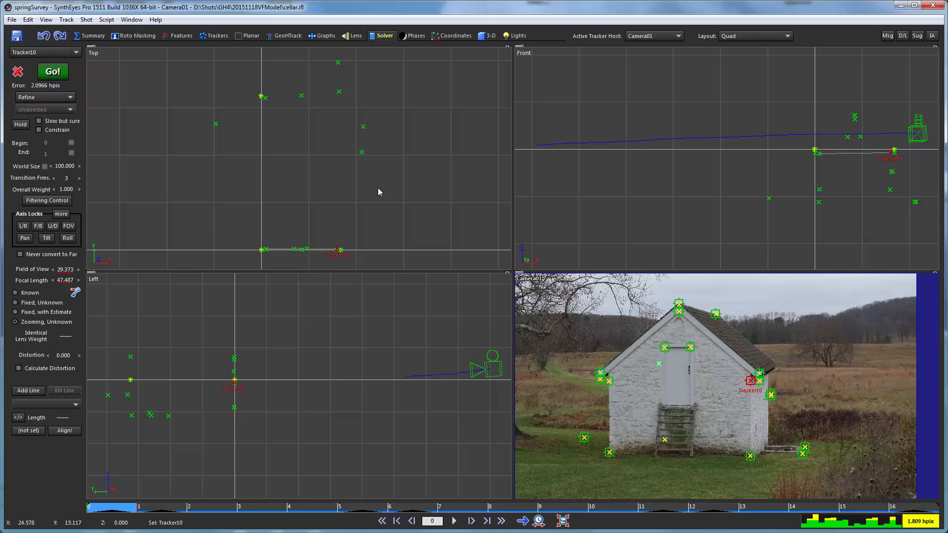
right_click(219, 170)
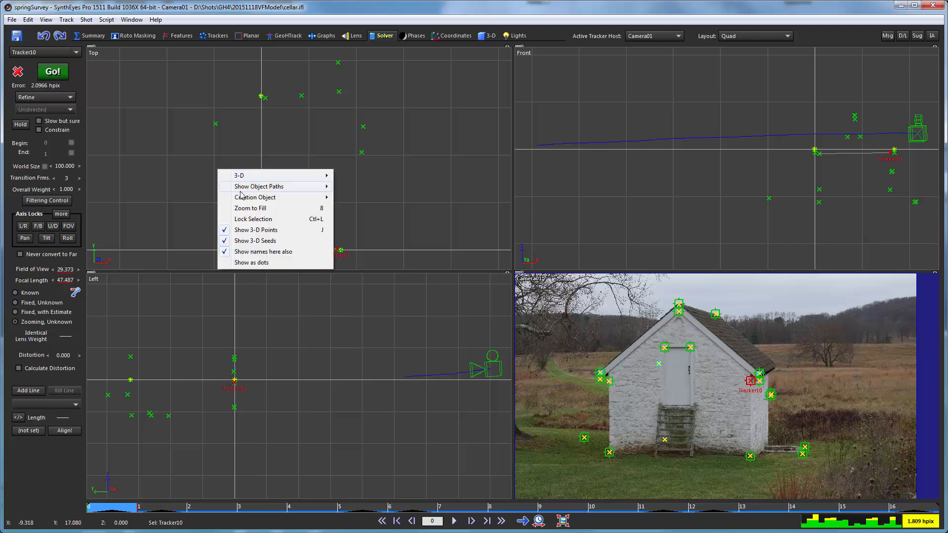
mouse_move(291, 198)
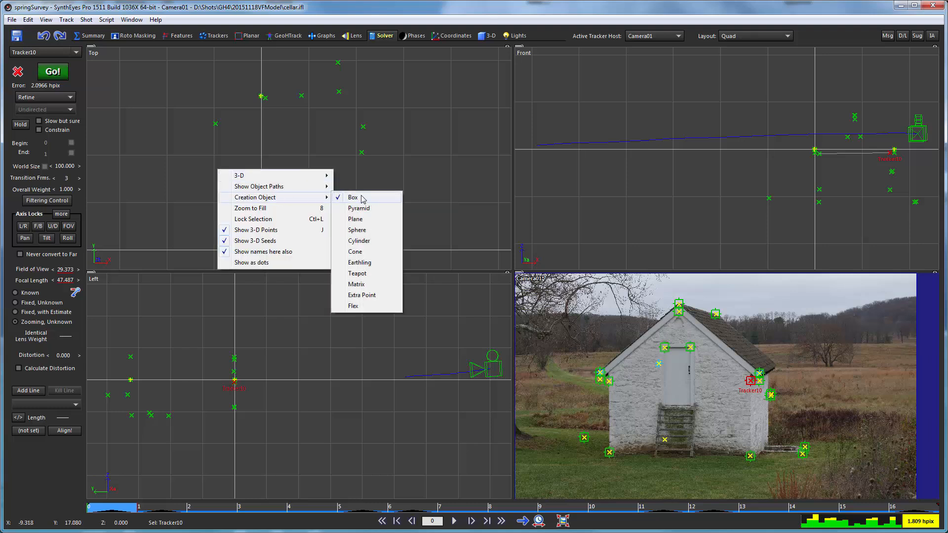
left_click(363, 198)
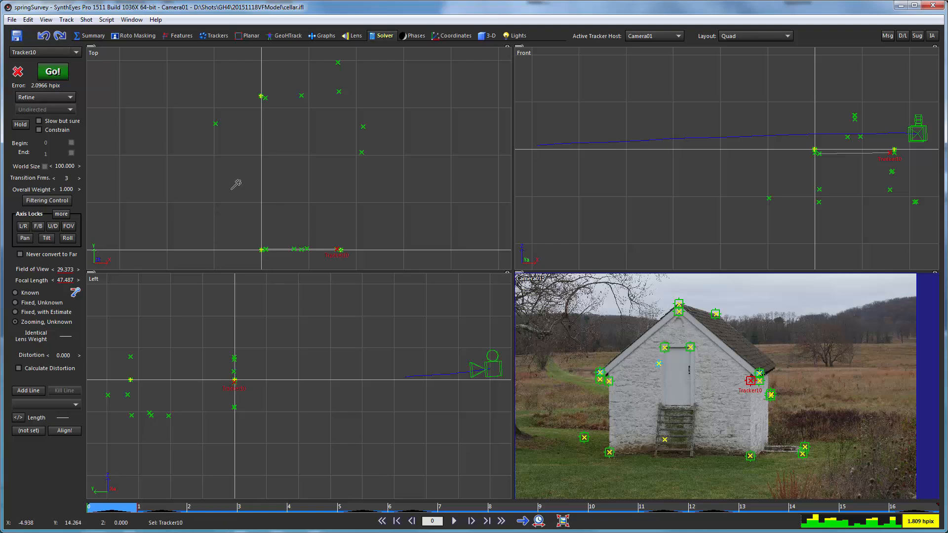
Examine where the front wall's corner trackers, Tracker9 and Tracker10, and the neighbouring eave trackers lie in the Top view
scroll(290, 259, "up", 3)
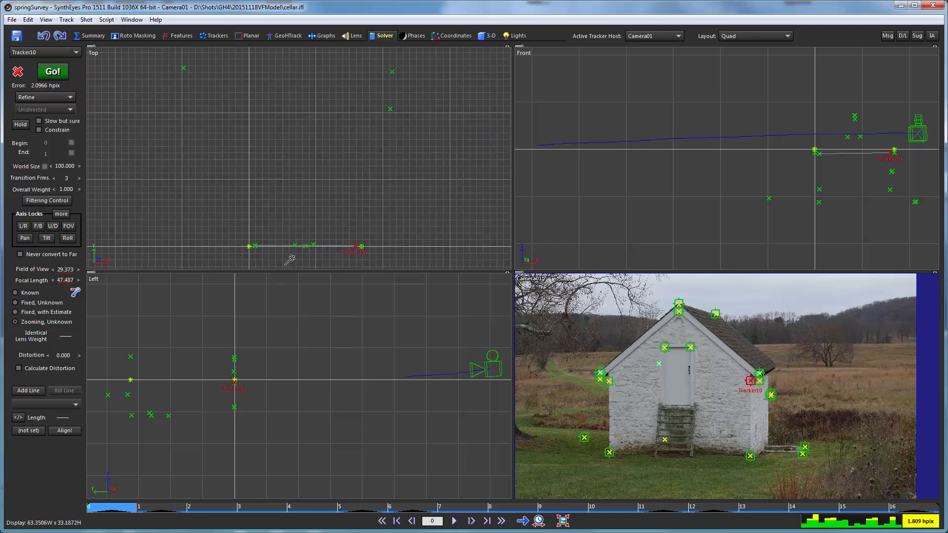
mouse_move(281, 214)
middle_mouse_down()
mouse_move(282, 226)
mouse_move(281, 218)
middle_mouse_up()
scroll(277, 220, "down", 2)
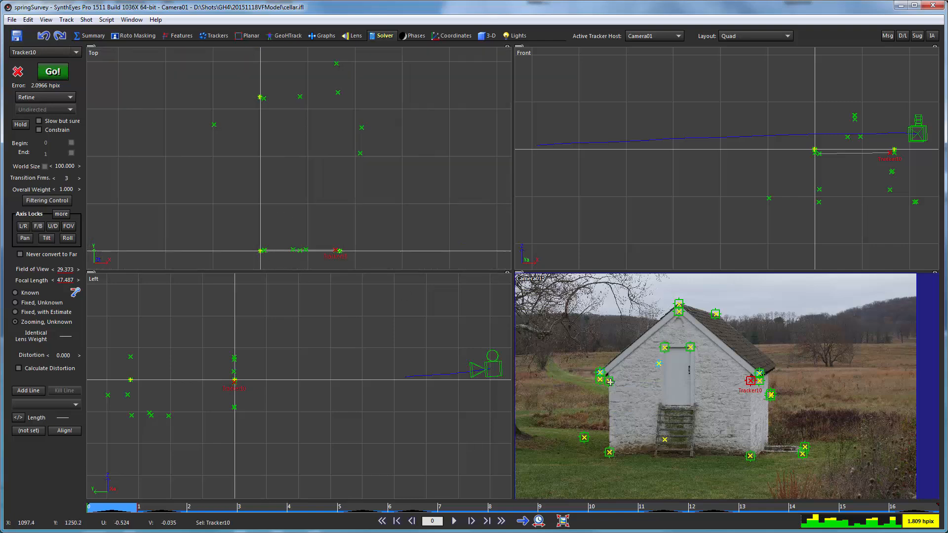
left_click(610, 381)
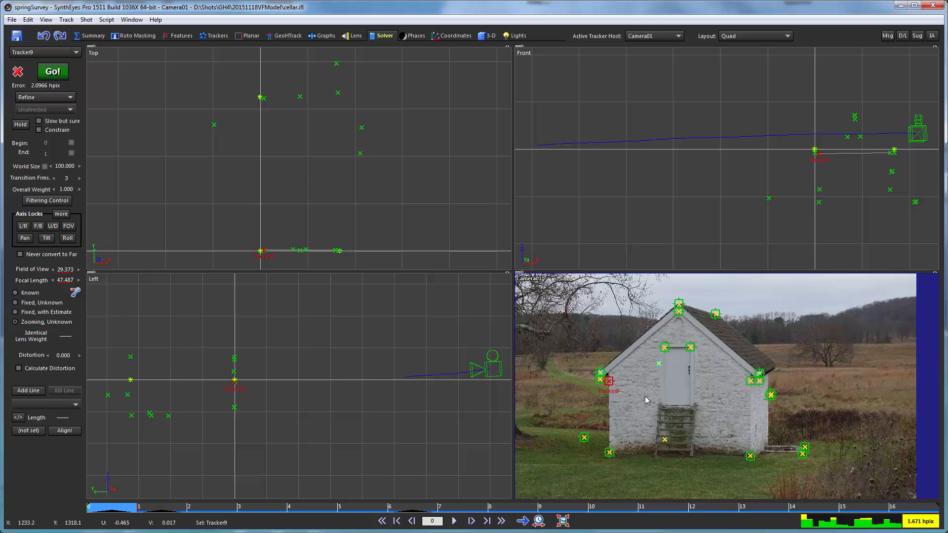
left_click(750, 380)
mouse_move(610, 382)
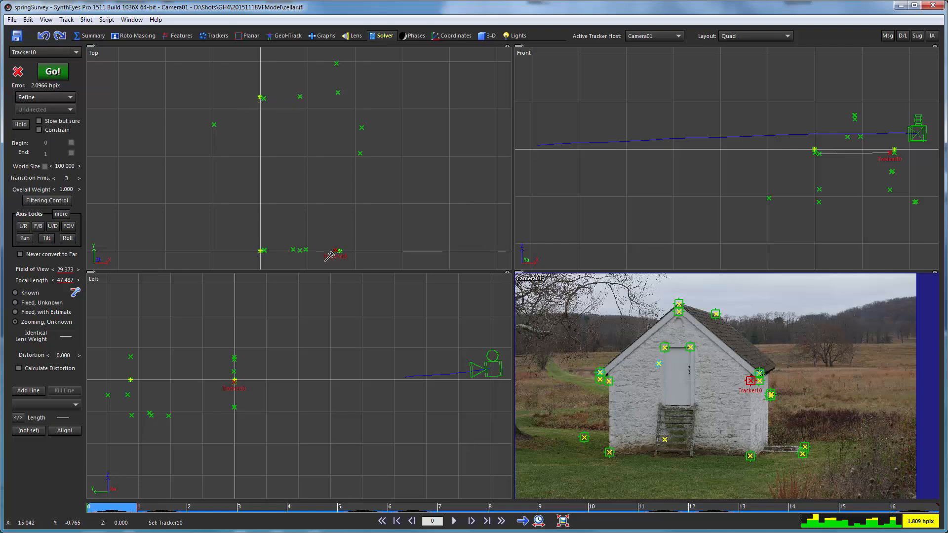
scroll(330, 249, "up", 3)
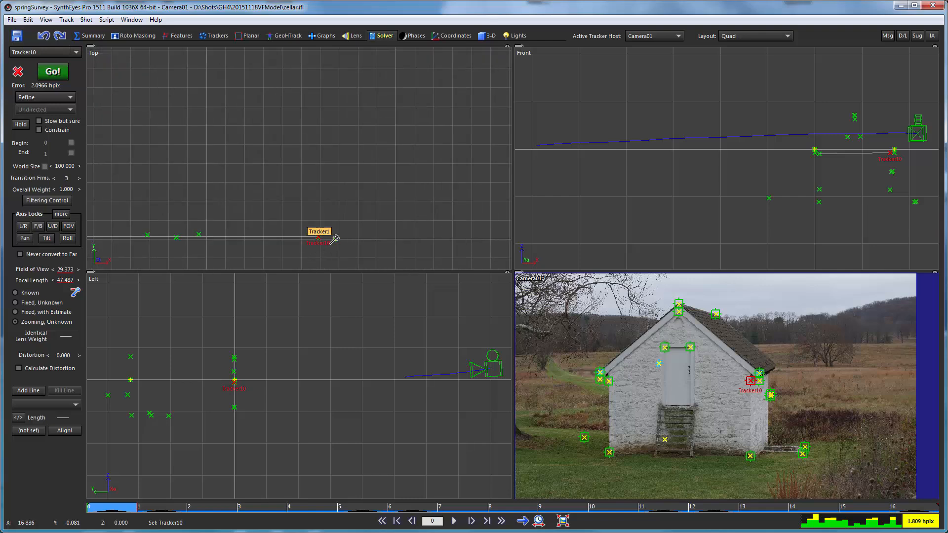
mouse_move(761, 383)
scroll(277, 155, "down", 3)
middle_click_drag(214, 141, 294, 201)
scroll(295, 169, "down", 2)
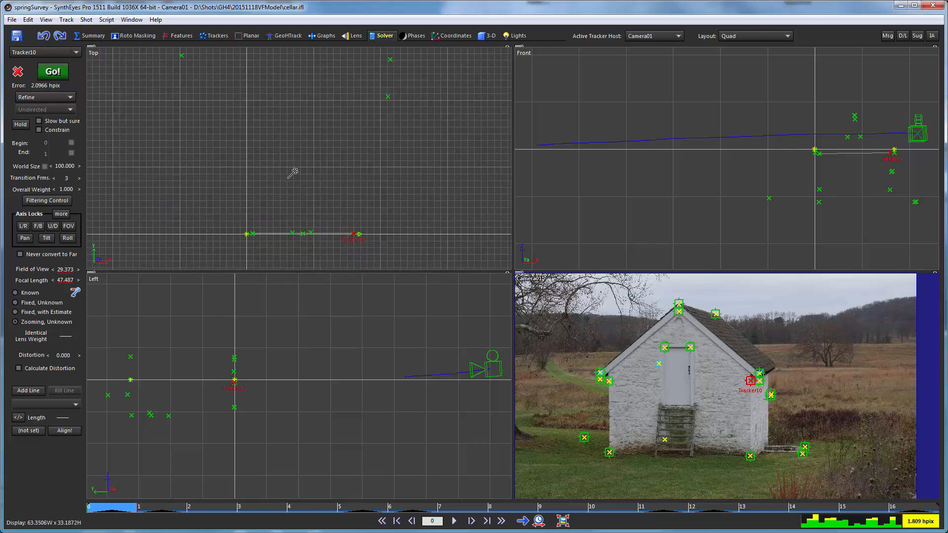
scroll(276, 237, "up", 2)
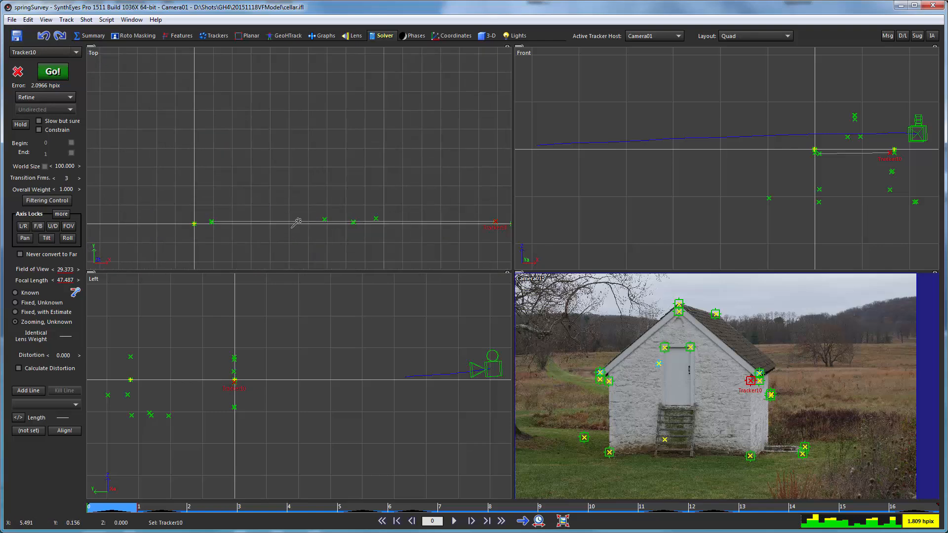
scroll(182, 224, "up", 2)
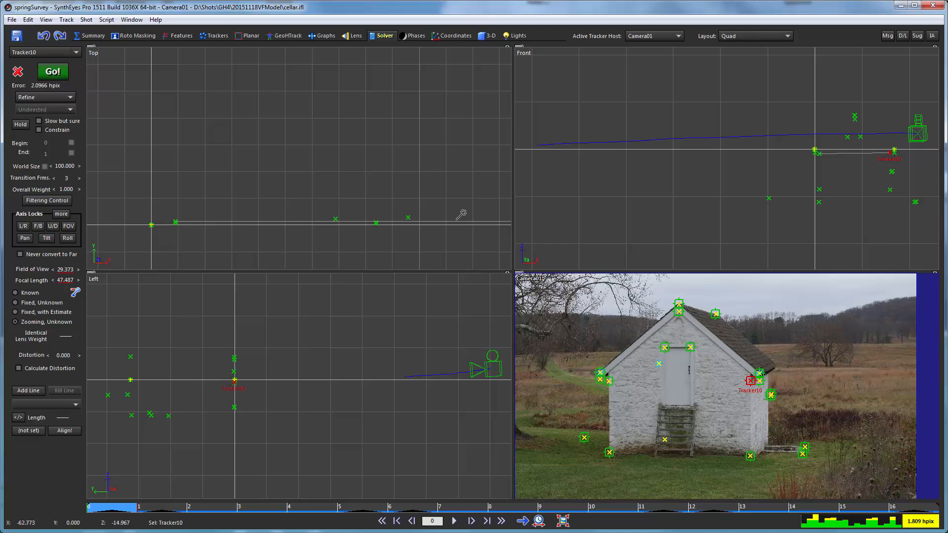
scroll(378, 210, "down", 2)
middle_click_drag(381, 173, 327, 209)
scroll(326, 209, "down", 1)
middle_click_drag(334, 152, 332, 182)
scroll(330, 184, "down", 1)
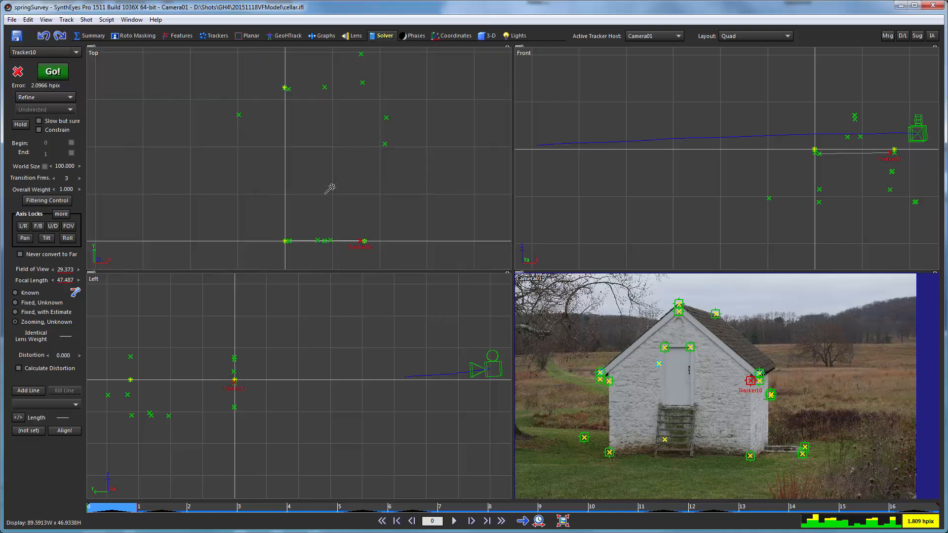
Create a box about 15 by 32 units in the Top view, from the front-wall corner at Tracker9 to the opposite rear corner, and raise its height
left_click(286, 241)
left_click_drag(286, 241, 359, 89)
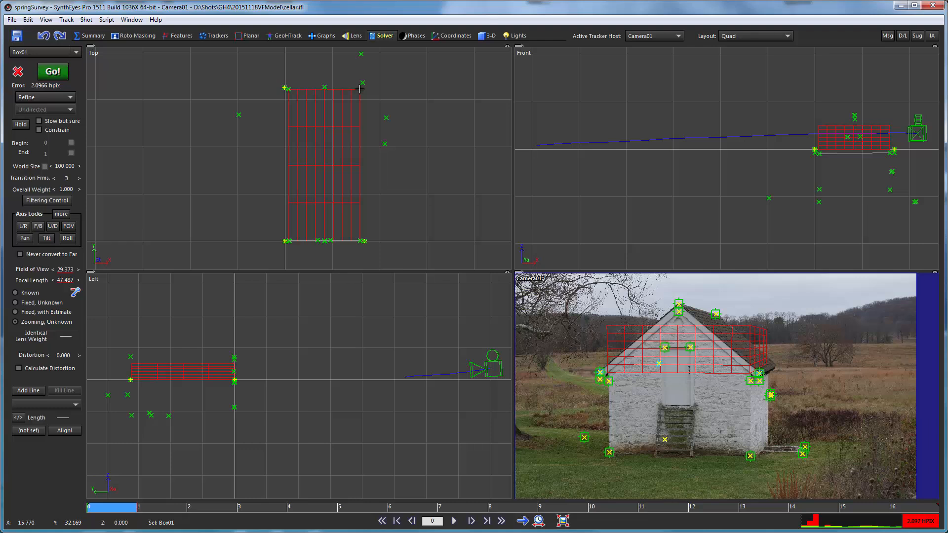
left_click_drag(359, 89, 360, 51)
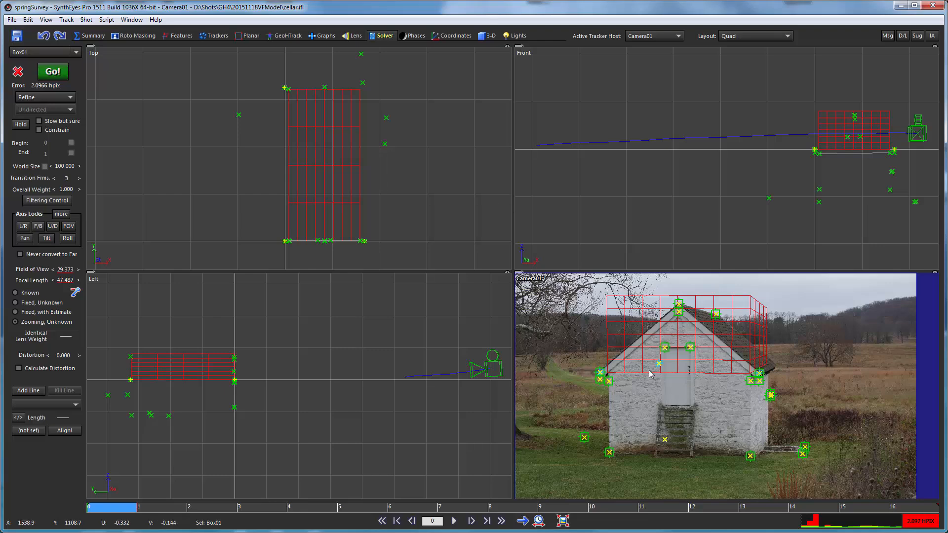
Switch to the Quad Perspective layout and flip the box downward so that it covers the building's walls
left_click(721, 36)
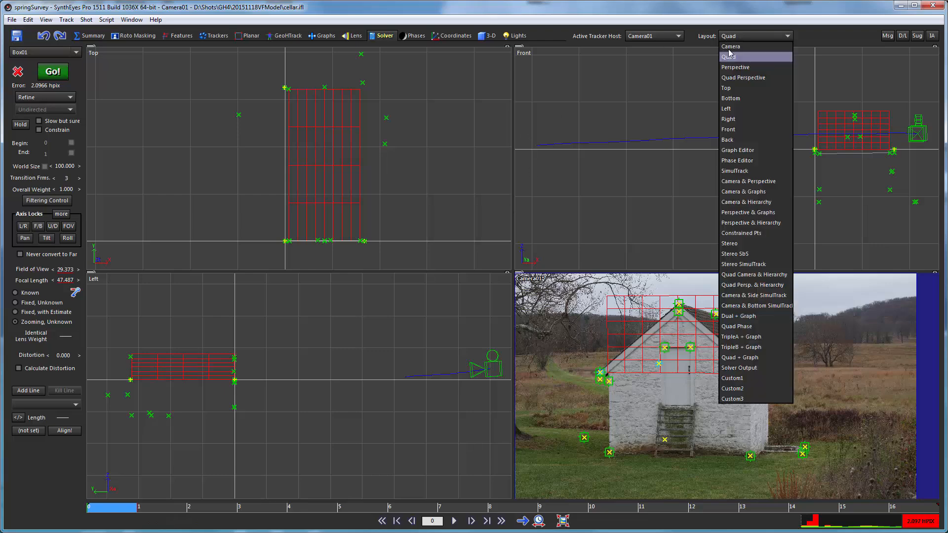
left_click(735, 77)
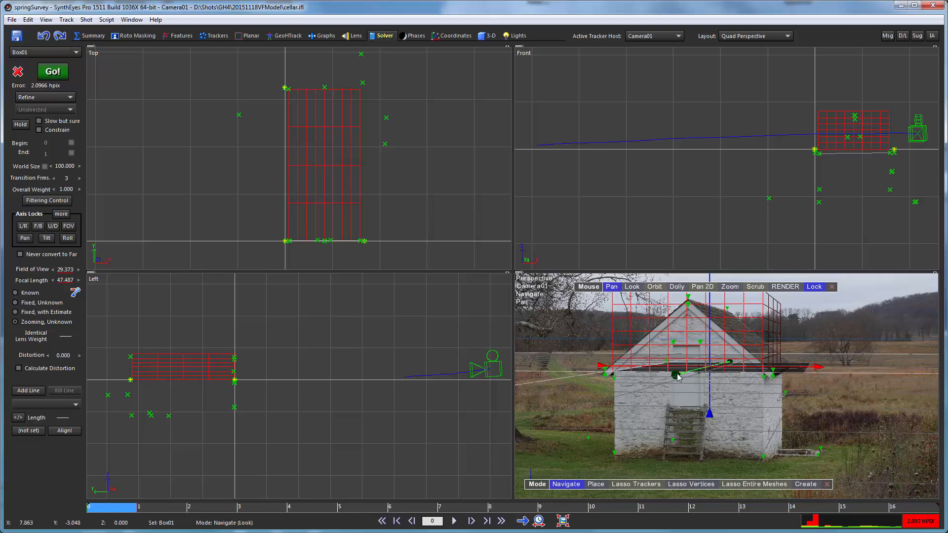
left_click_drag(677, 377, 636, 446)
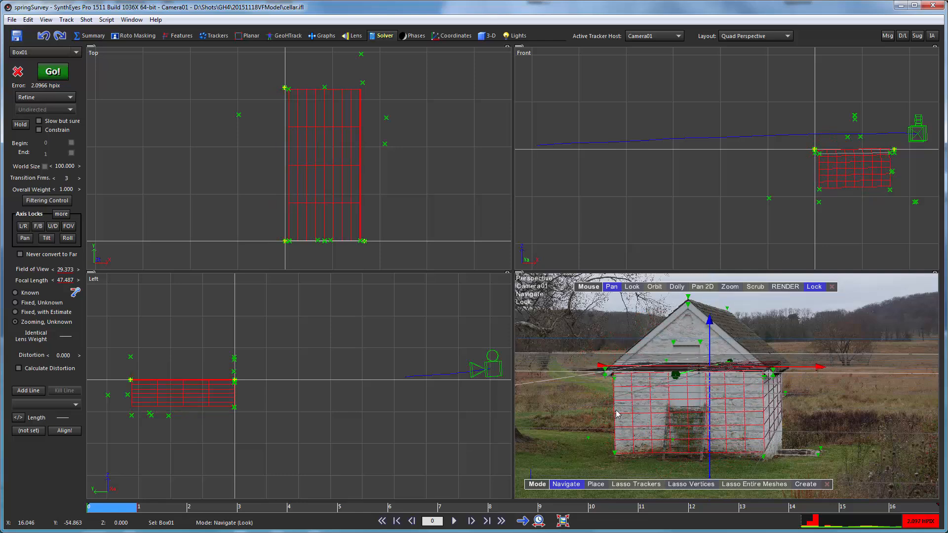
Set the box's Z rotation to 180 in the 3-D controls
left_click(487, 36)
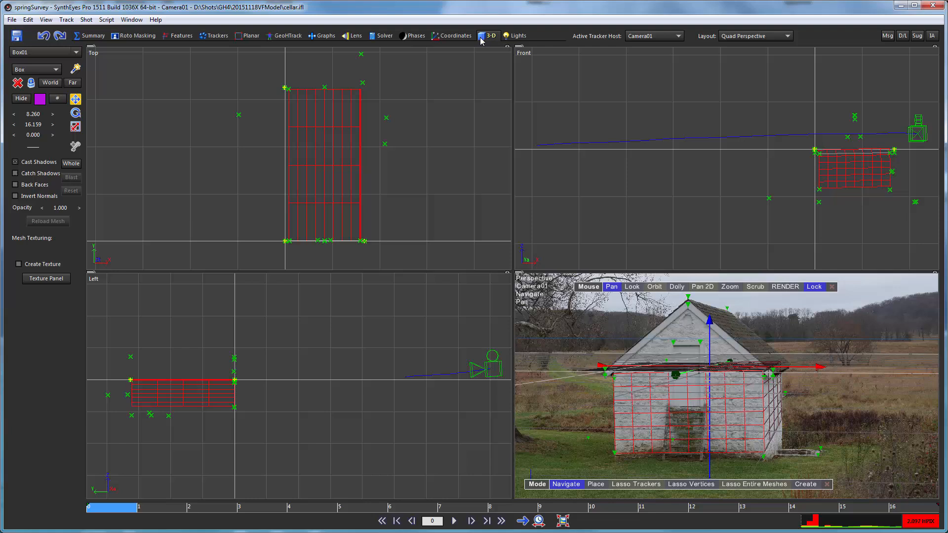
left_click(76, 113)
double_click(29, 135)
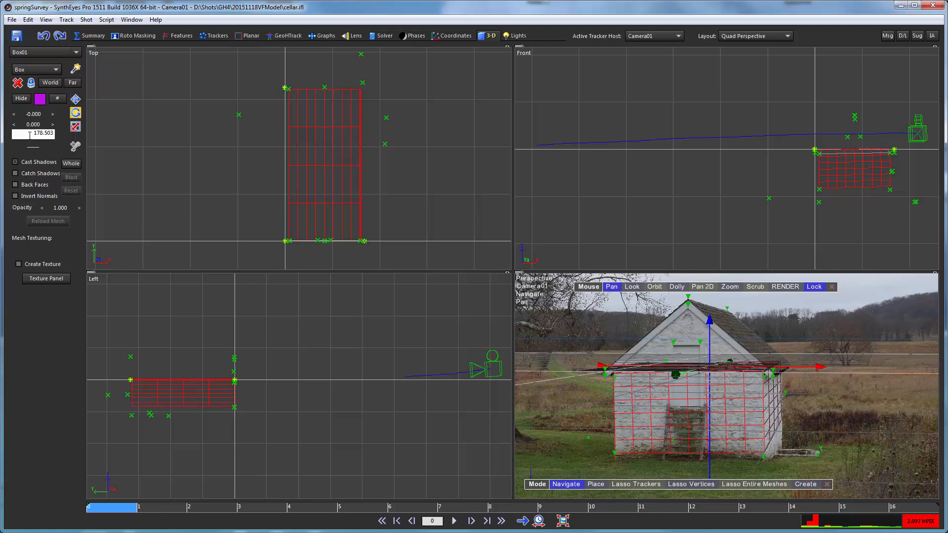
left_click_drag(29, 134, 87, 133)
type("180")
key("Return")
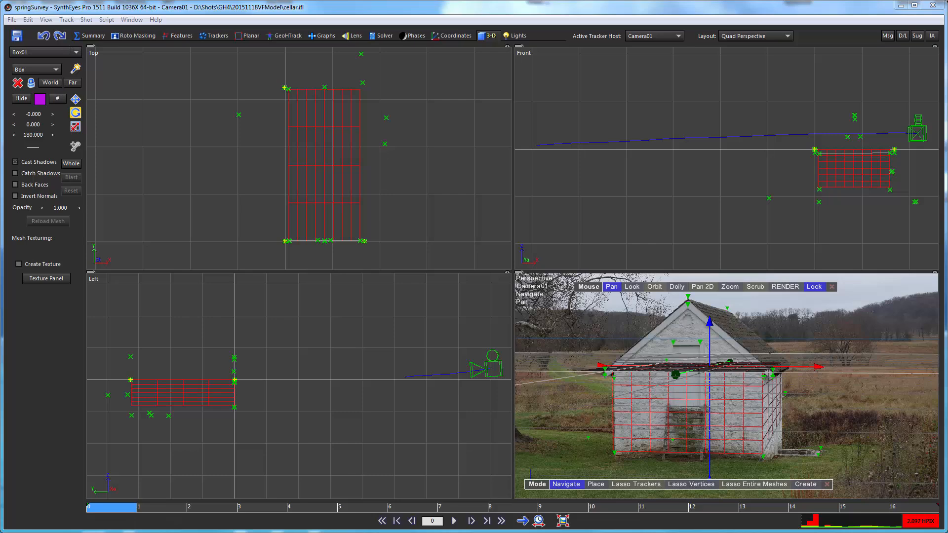
Go to frame 16 and set the box's segment counts to 16 along Y and 6 along Z
left_click(166, 510)
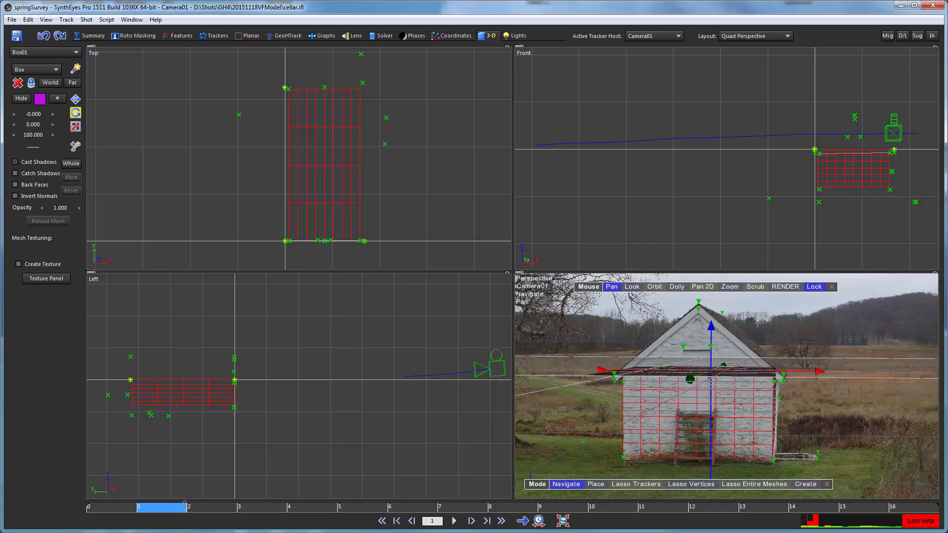
left_click_drag(185, 505, 940, 496)
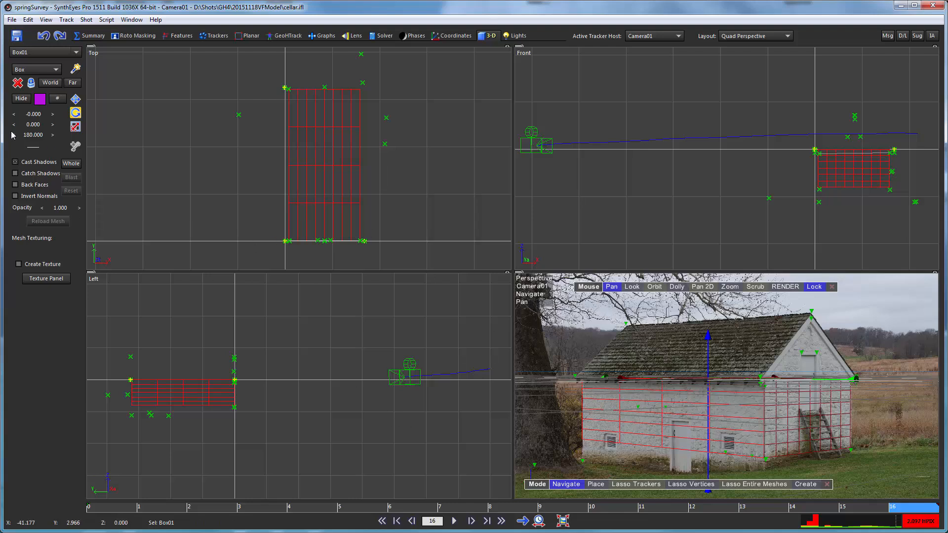
left_click(58, 99)
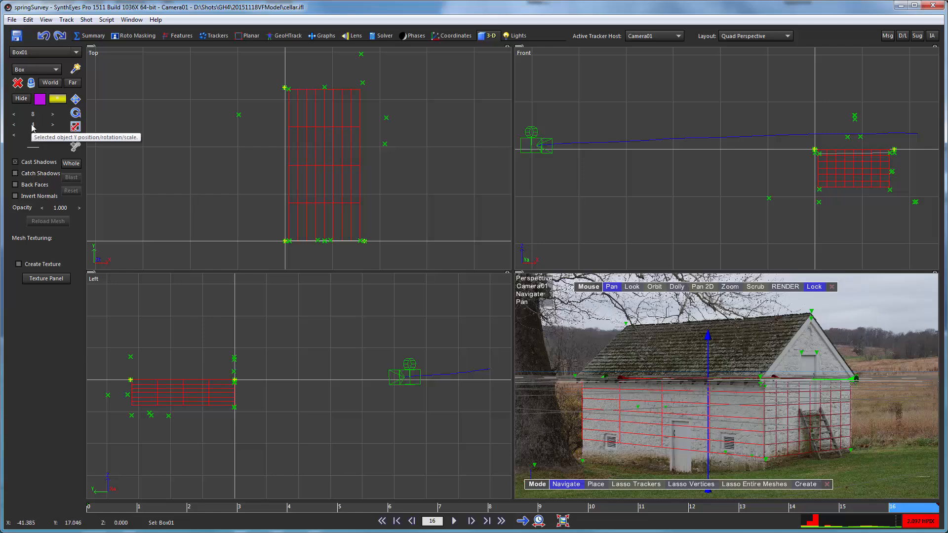
left_click_drag(34, 127, 66, 135)
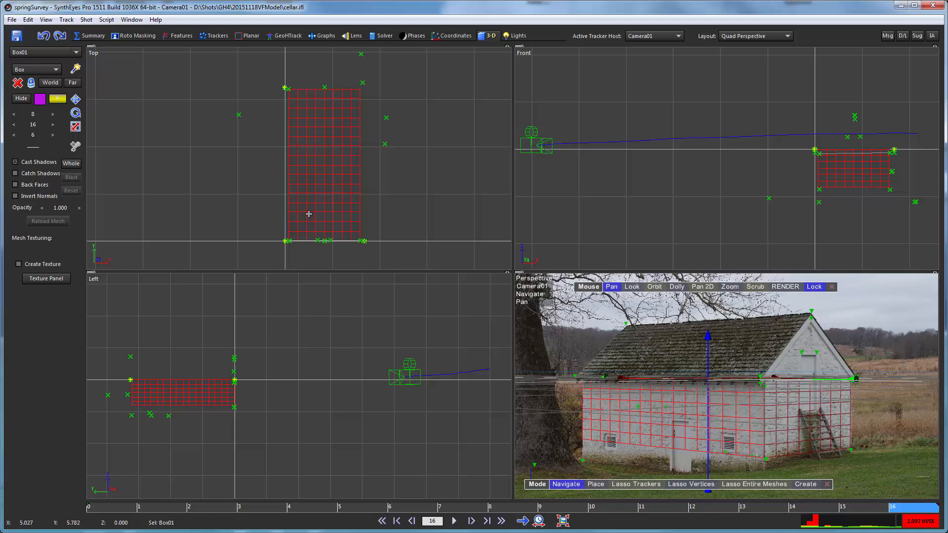
Increase the box's Z scale to about 11.15 so its bottom edge meets the ground tracker at the long wall's far corner
left_click(75, 128)
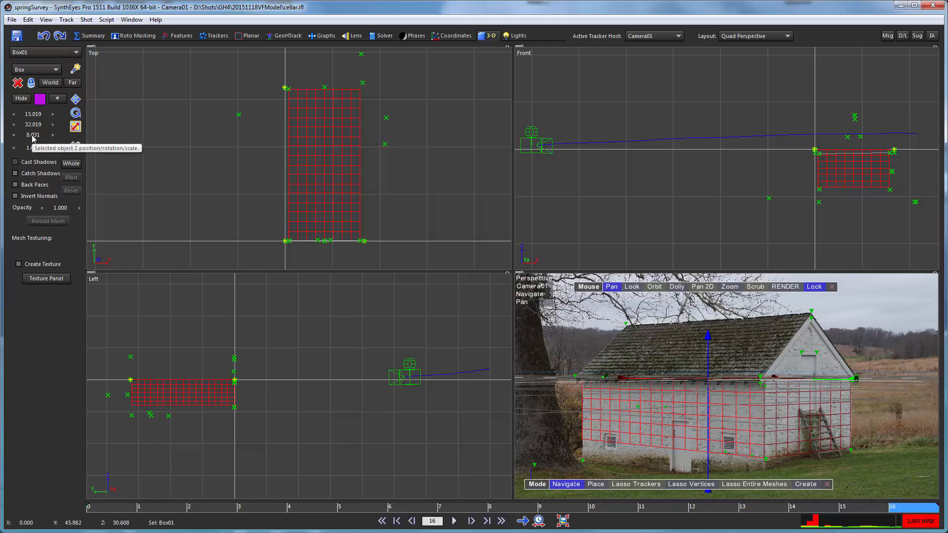
left_click_drag(33, 138, 656, 187)
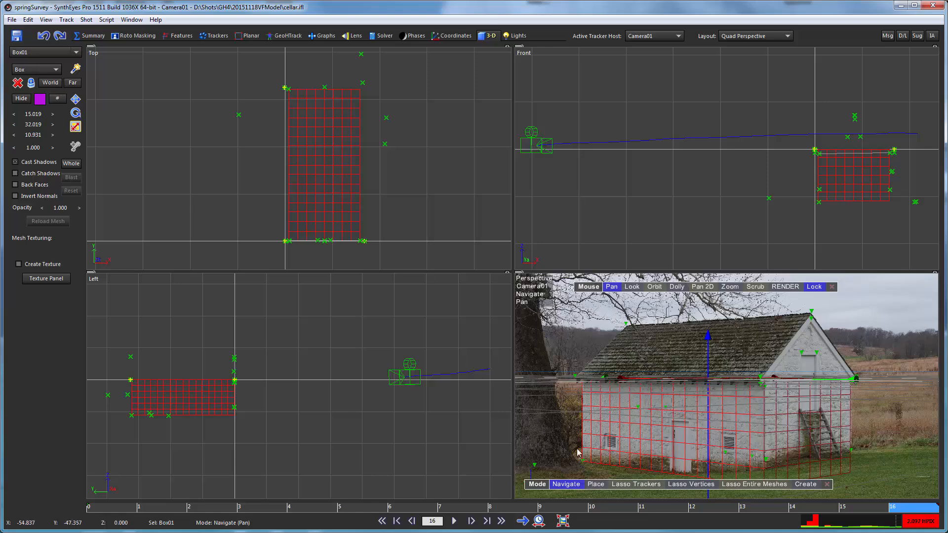
right_click_drag(581, 471, 595, 304)
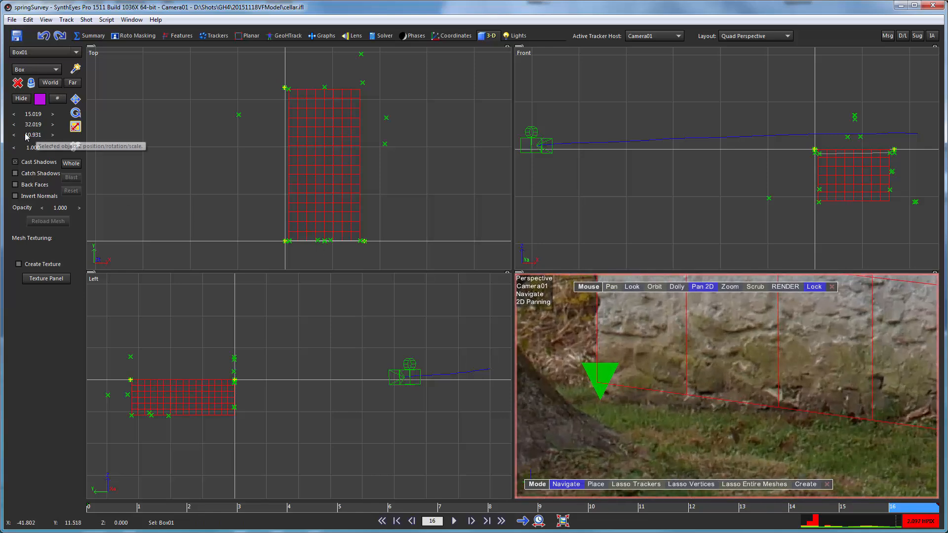
left_click_drag(26, 134, 73, 141)
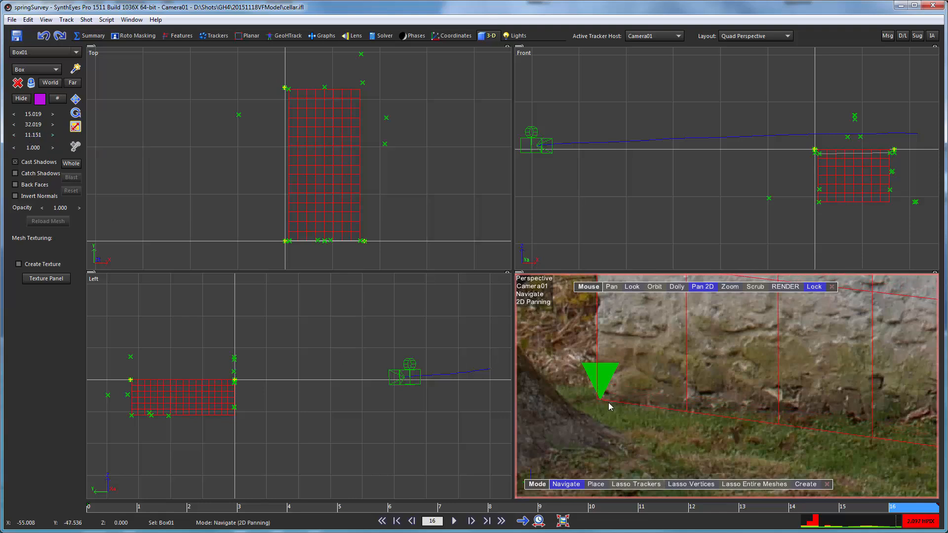
left_click(700, 288)
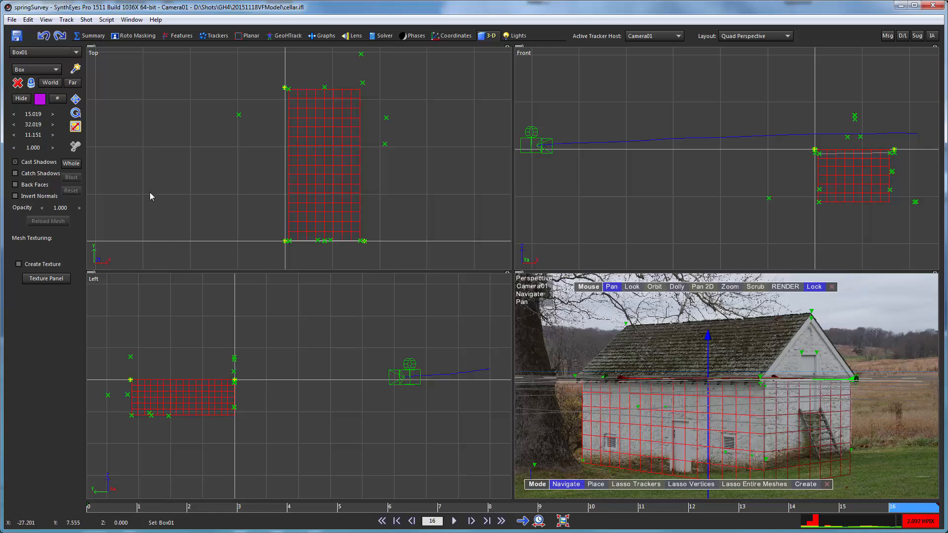
Set the box's X scale to 15 and check its fit on the front wall at frame 1
double_click(30, 115)
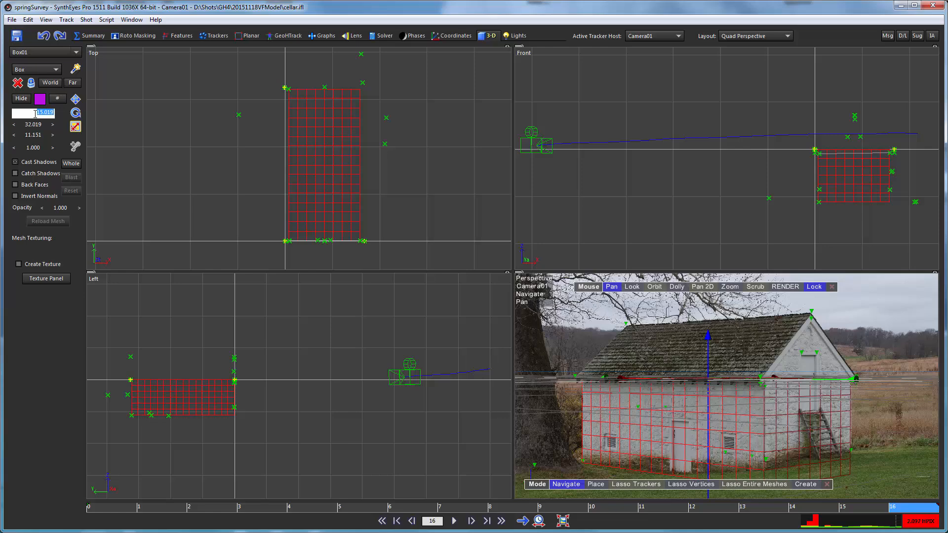
type("15")
key("Return")
left_click(147, 508)
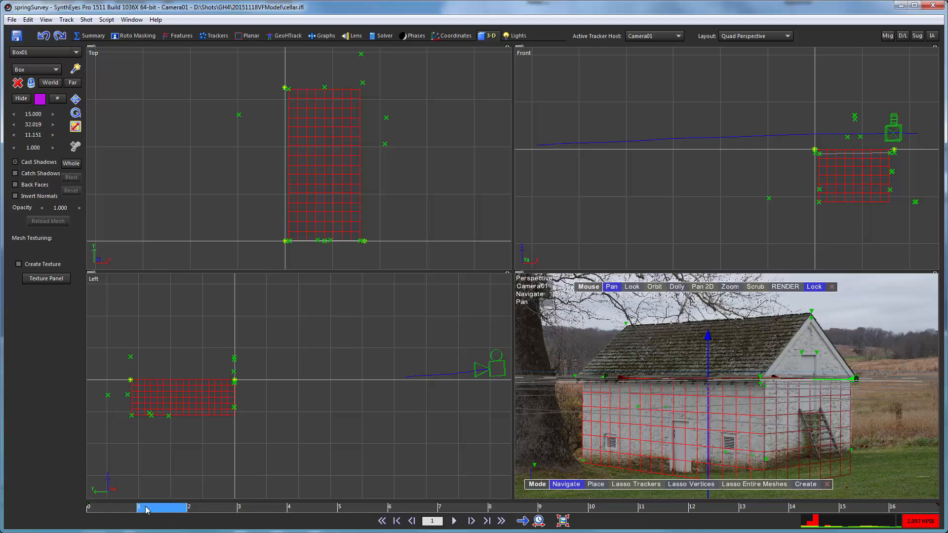
left_click_drag(147, 510, 168, 507)
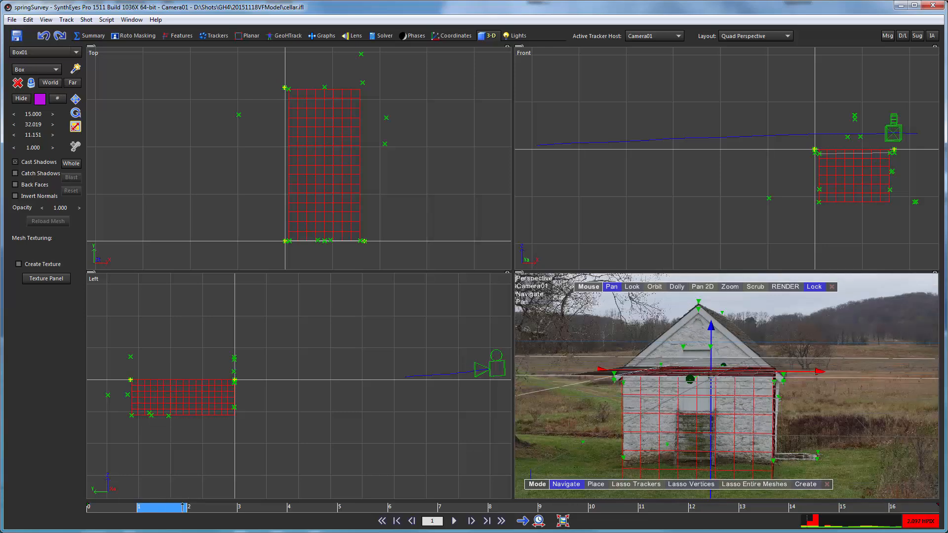
right_click_drag(701, 422, 714, 326)
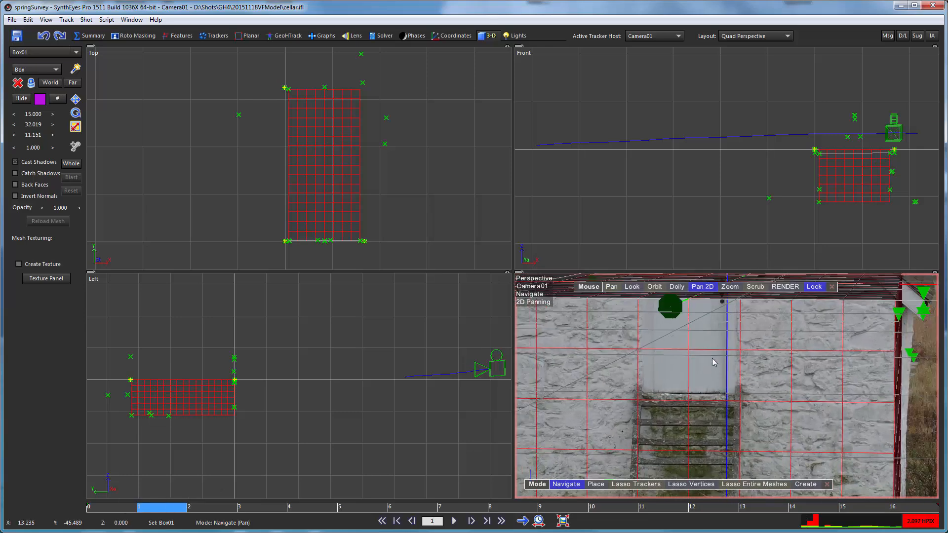
right_click_drag(712, 358, 708, 368)
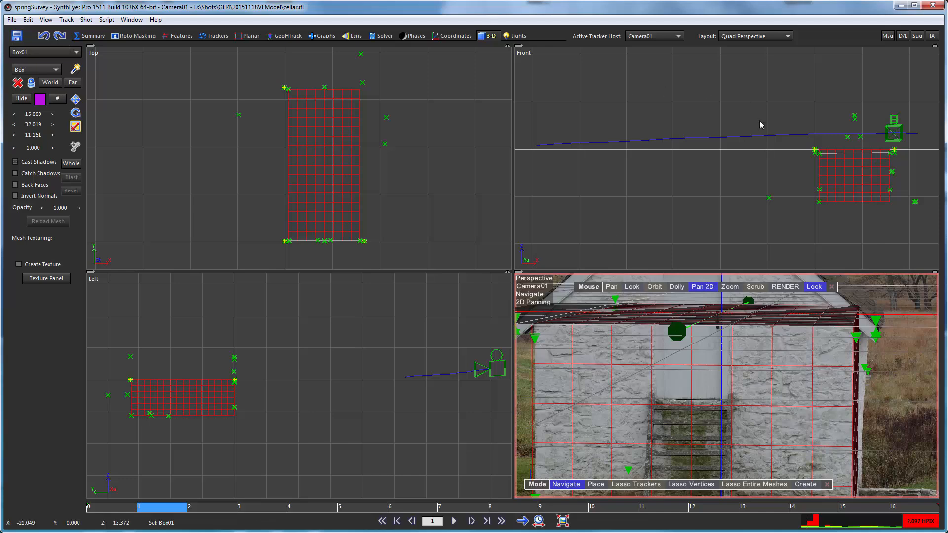
Switch to the full Perspective layout and slide the box slightly along X so its front left edge meets the corner trackers at frame 1
left_click(705, 287)
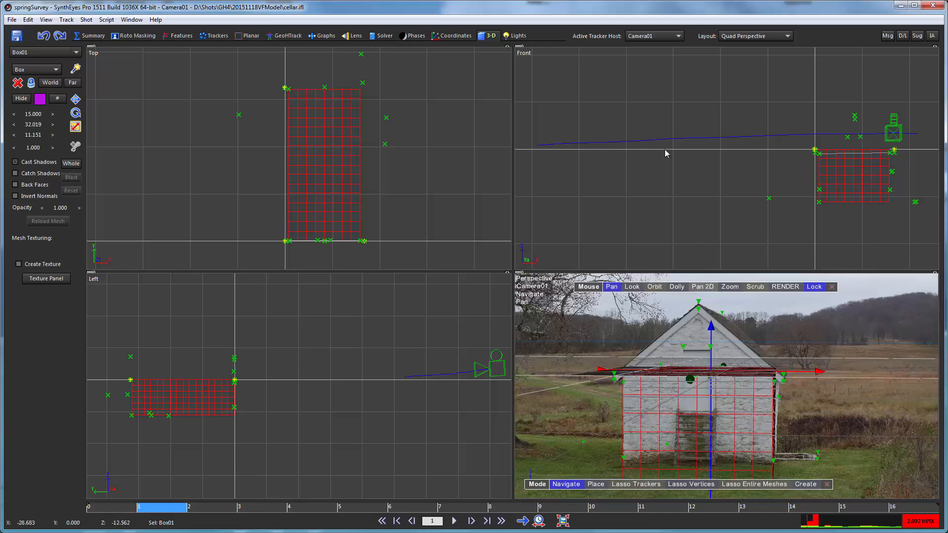
left_click(720, 37)
left_click(735, 63)
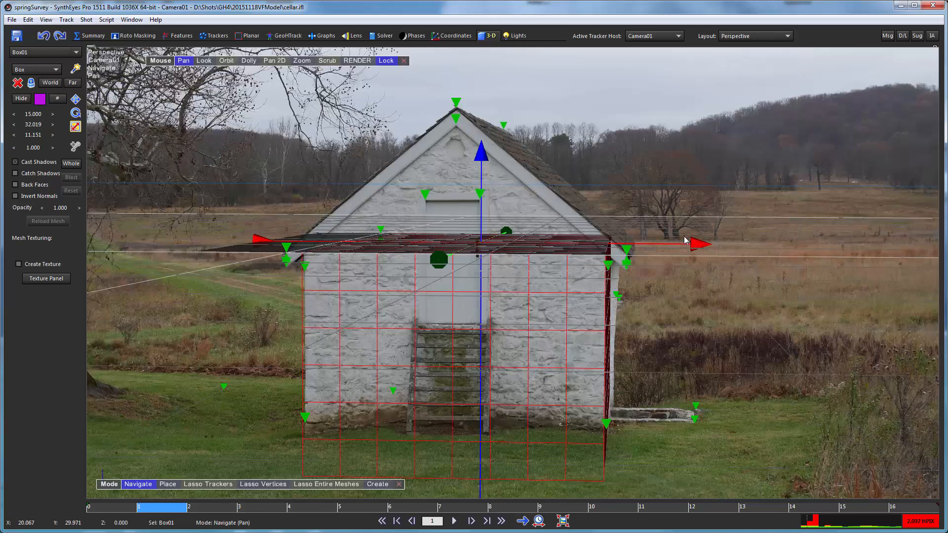
left_click_drag(692, 245, 696, 244)
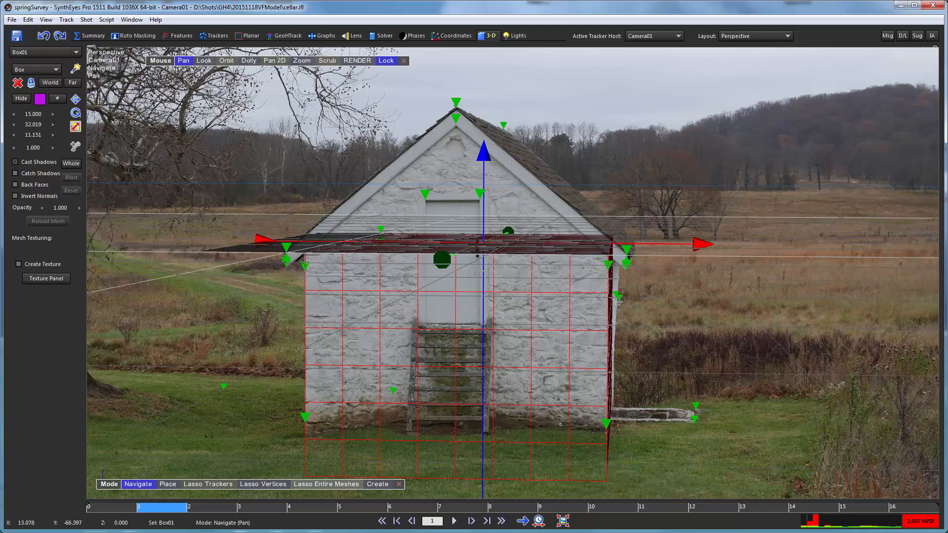
Compare the box's fit at frames 0 and 16 and nudge it slightly back along X at frame 0
left_click(114, 511)
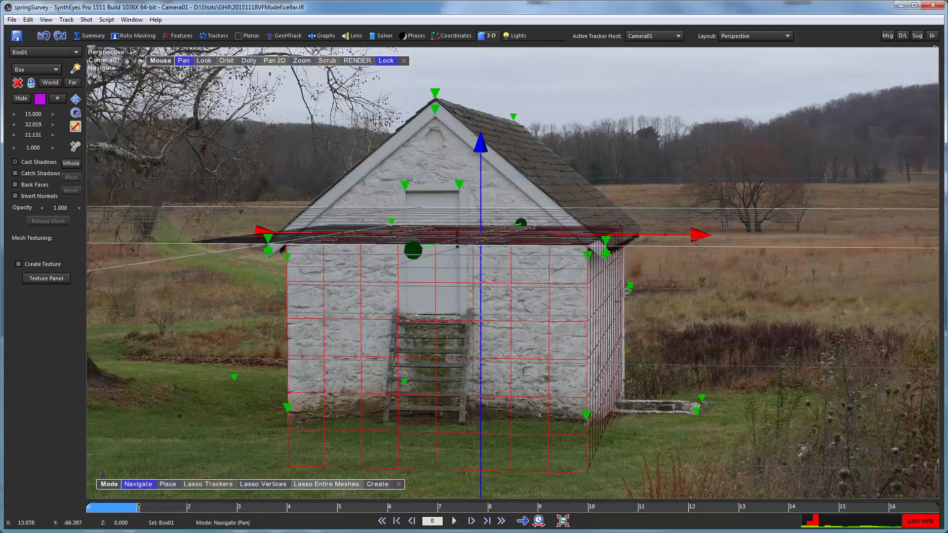
left_click_drag(138, 507, 898, 481)
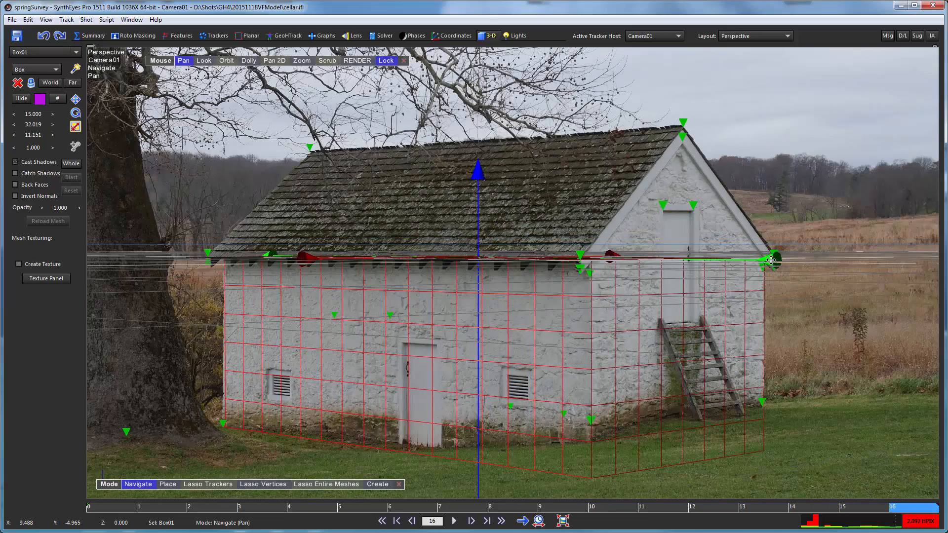
left_click(110, 509)
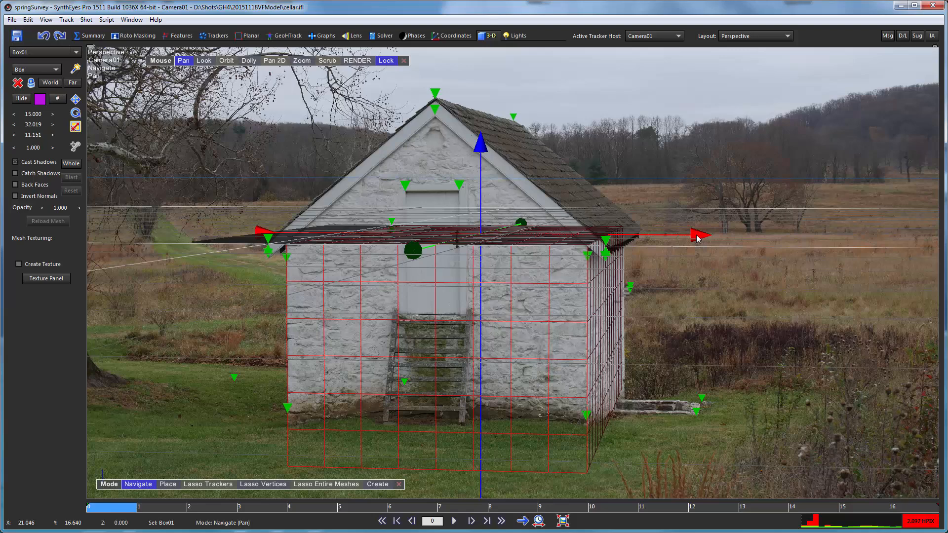
left_click_drag(696, 236, 692, 234)
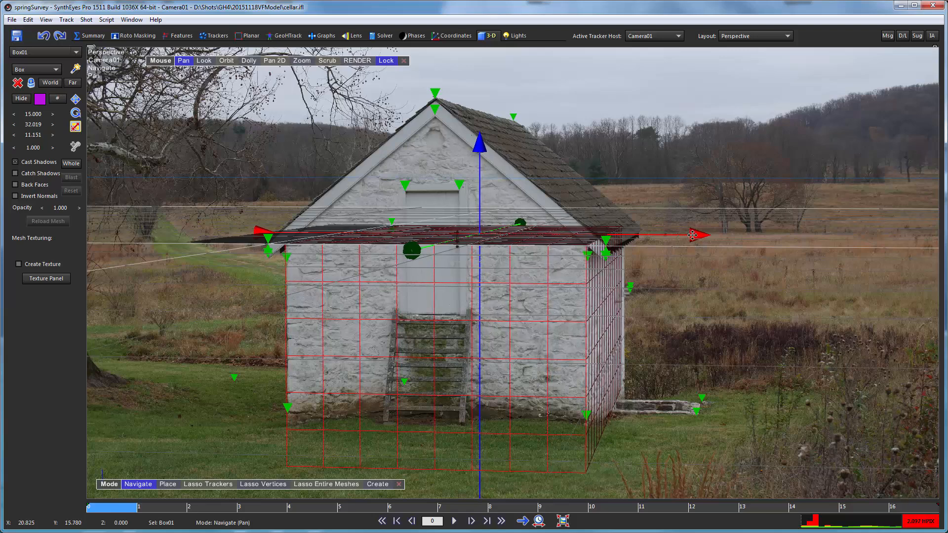
left_click_drag(163, 509, 934, 466)
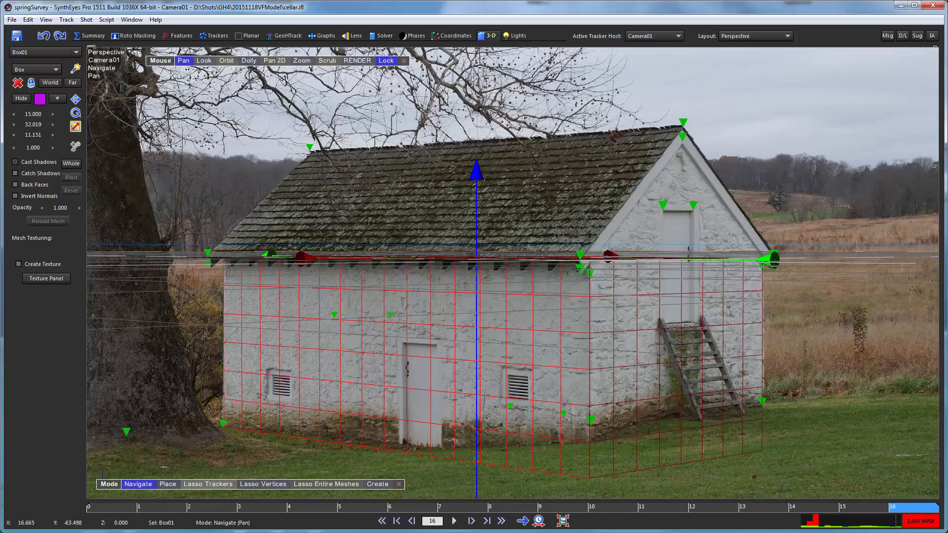
left_click_drag(910, 473, 61, 529)
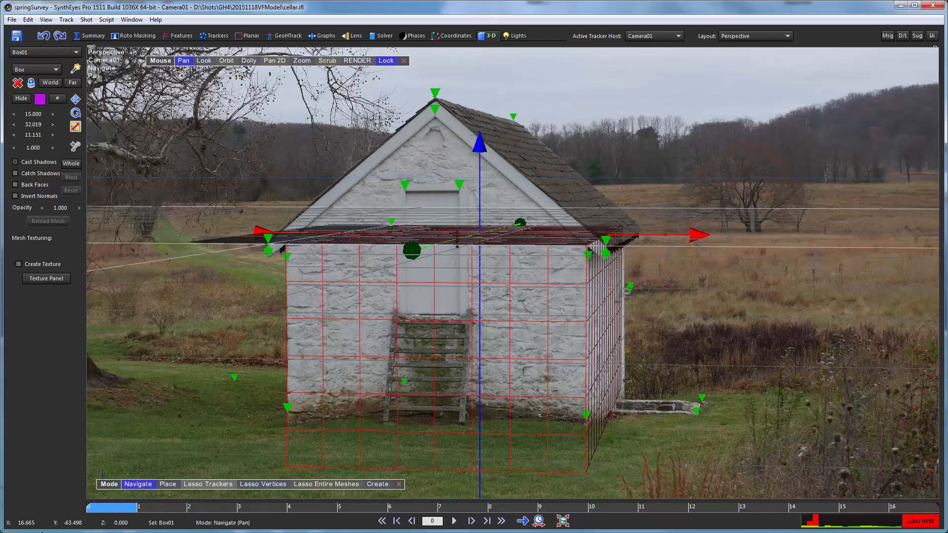
left_click_drag(99, 506, 867, 501)
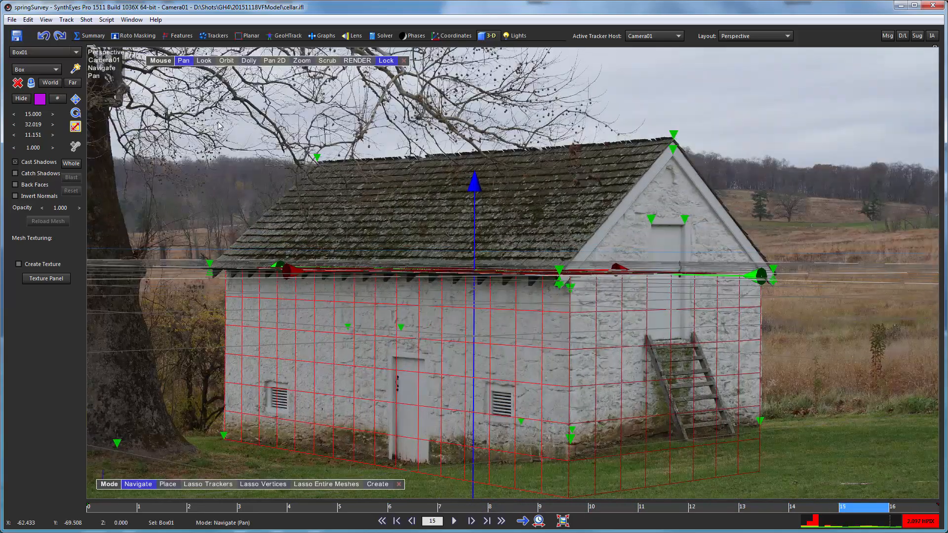
Orbit away from the camera view and, with GeoHTrack's Edit Pivots, move the box's pivot along Y to its front edge
left_click(227, 60)
left_click_drag(232, 74, 395, 82)
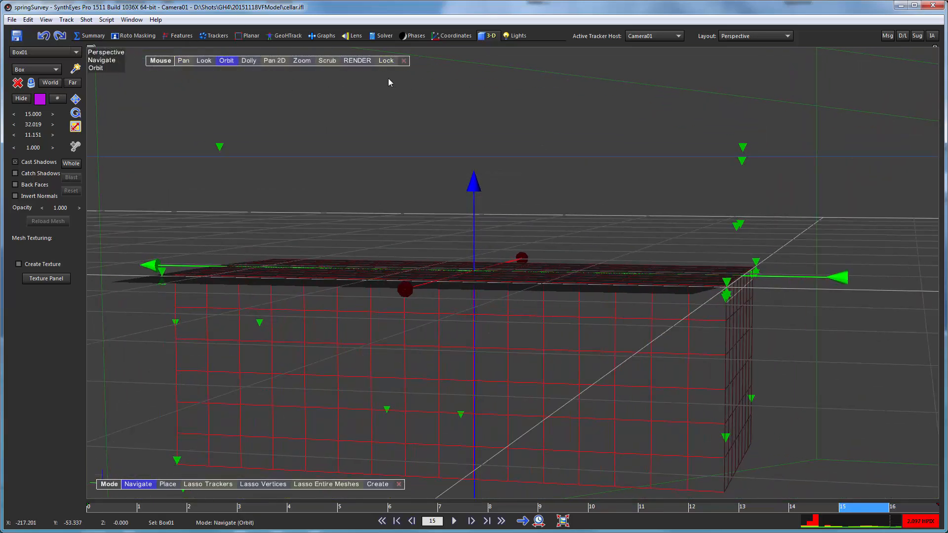
left_click(183, 60)
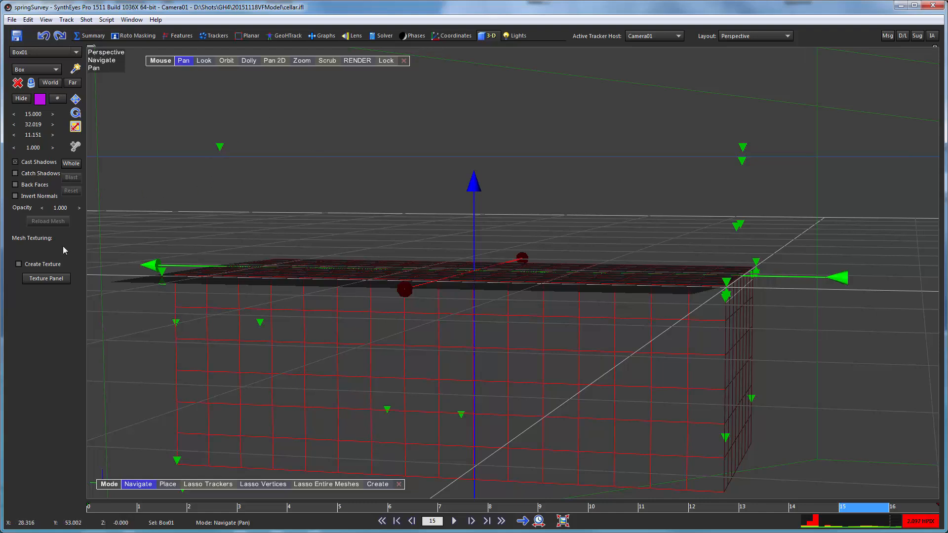
right_click(158, 138)
mouse_move(212, 200)
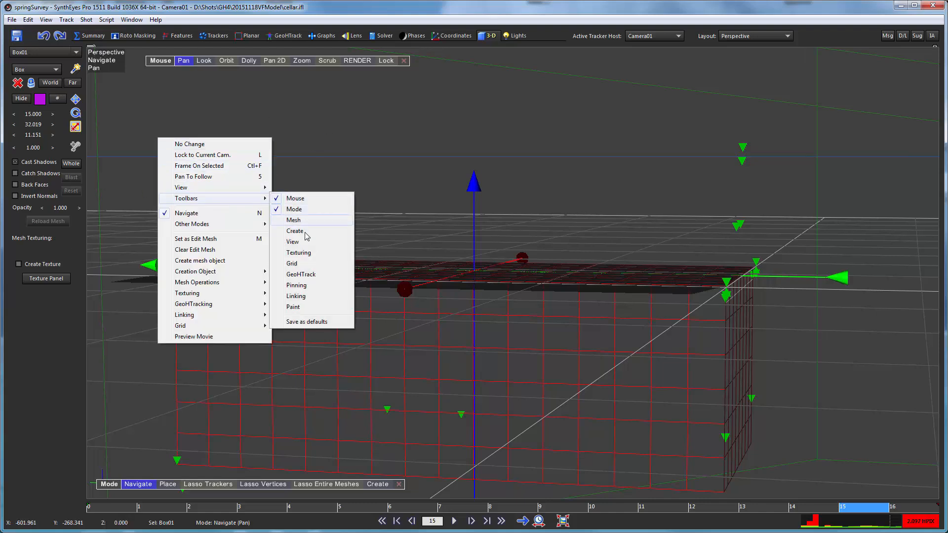
left_click(297, 273)
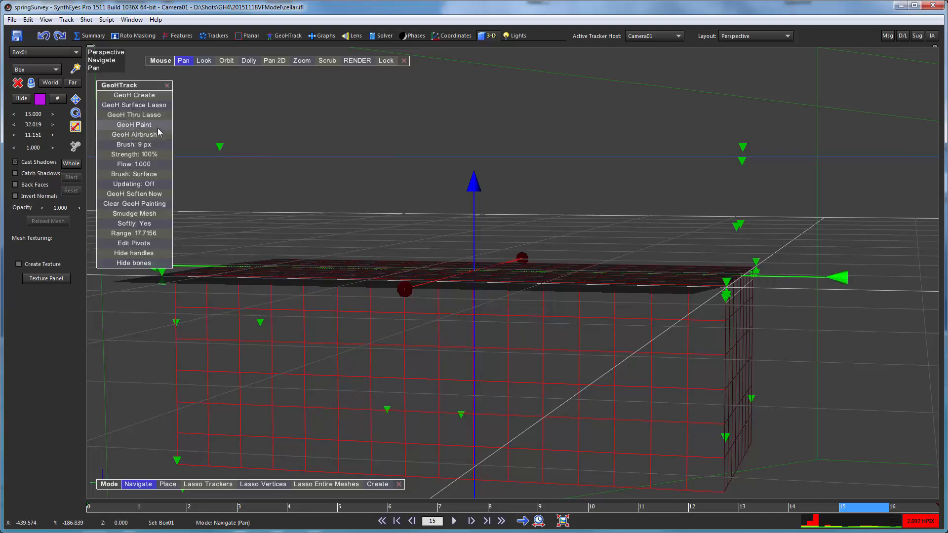
left_click(145, 244)
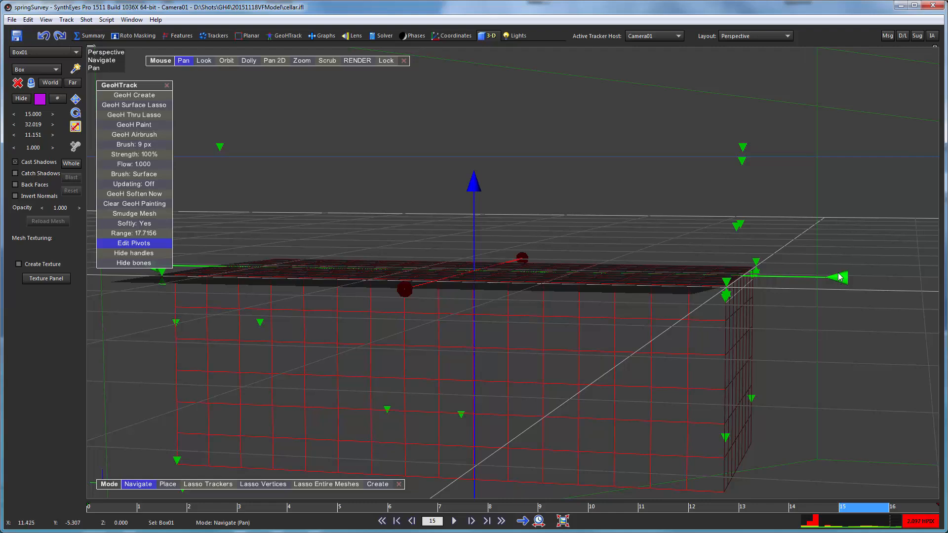
left_click_drag(839, 277, 947, 277)
left_click_drag(596, 272, 741, 275)
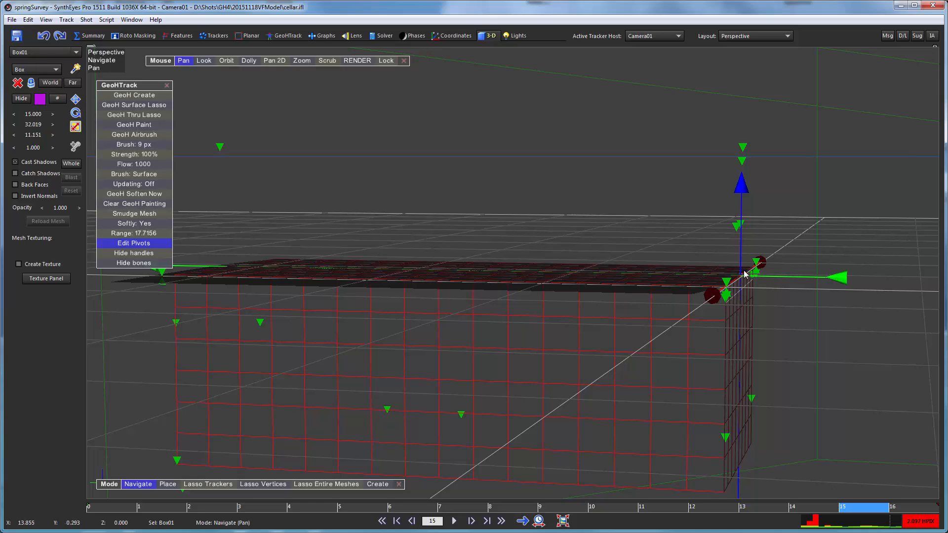
Lock the view back to Camera01, set the box's Y scale to about 32.0, and go to frame 0
left_click(381, 61)
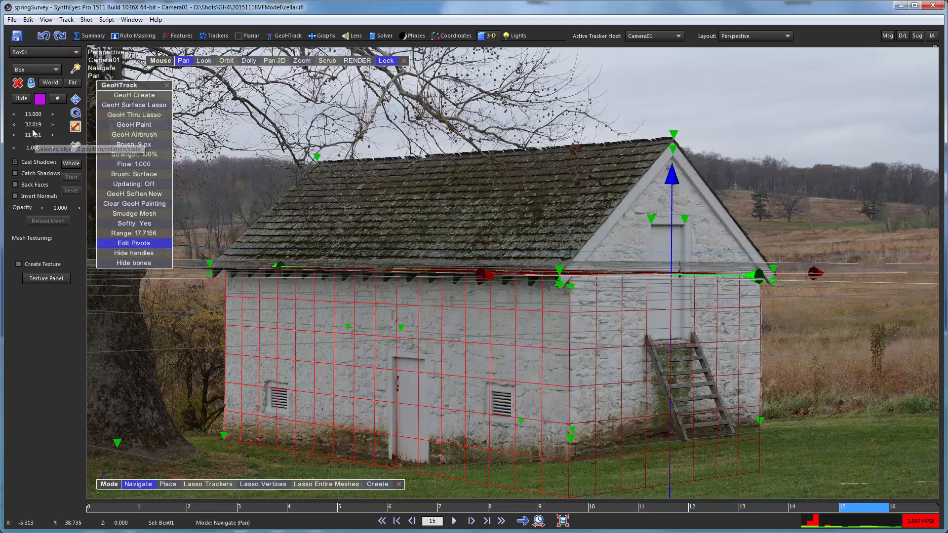
mouse_move(35, 127)
left_mouse_down()
mouse_move(119, 130)
mouse_move(19, 145)
mouse_move(37, 141)
left_mouse_up()
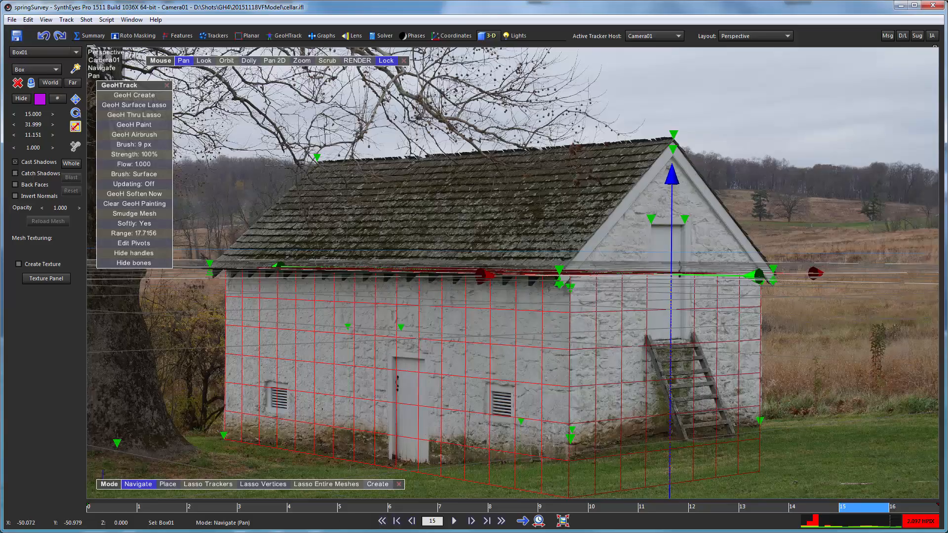
left_click_drag(112, 508, 98, 453)
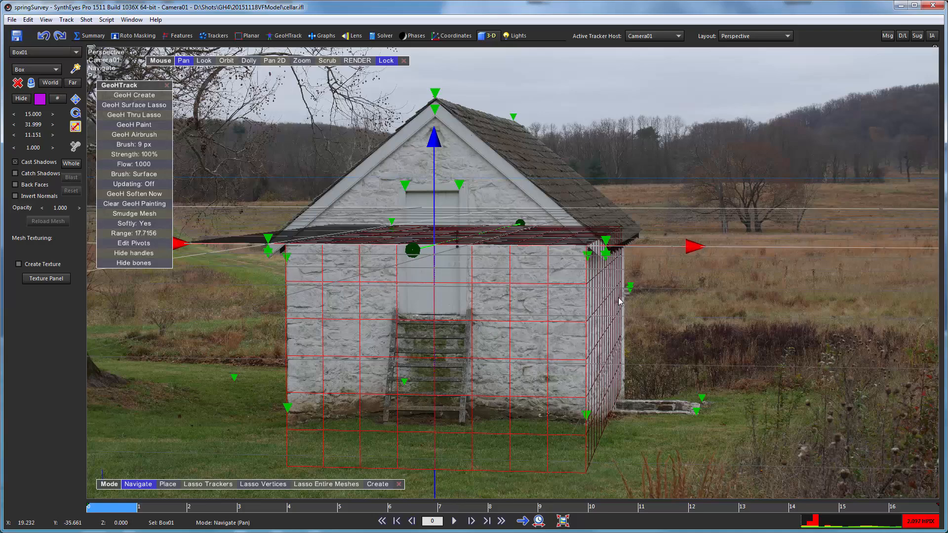
Inspect the front wall's edges up close, nudge the box slightly along X at frame 0, and check the alignment at frame 16
scroll(587, 296, "up", 3)
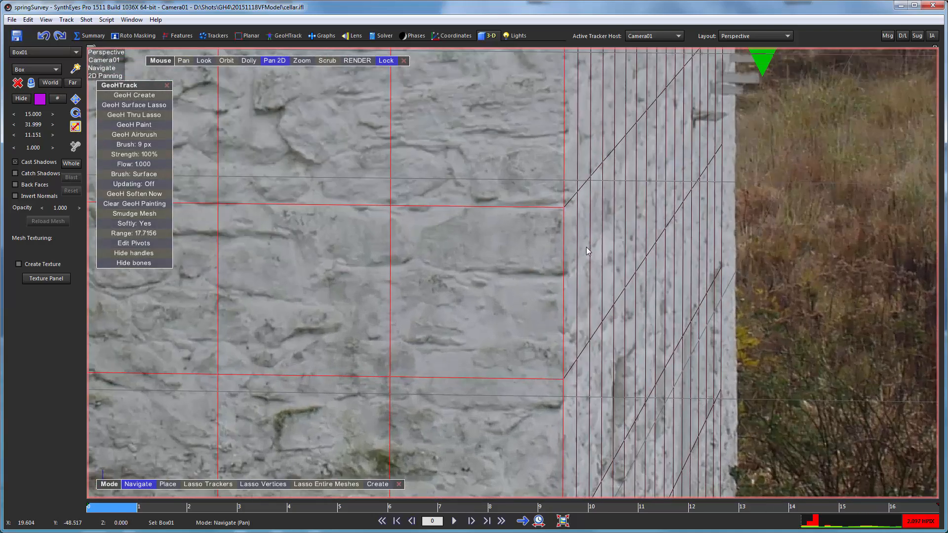
scroll(586, 247, "down", 3)
scroll(582, 352, "down", 2)
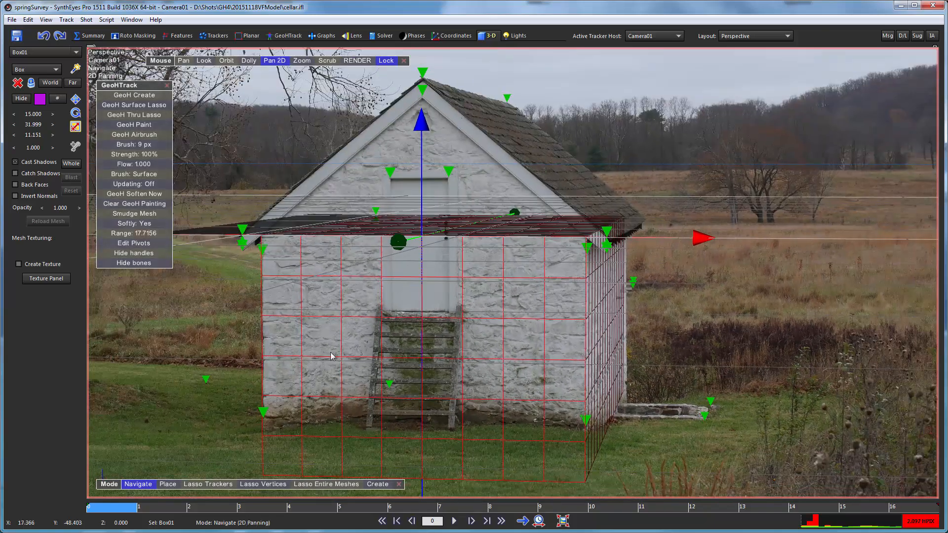
scroll(265, 248, "up", 3)
scroll(277, 282, "down", 3)
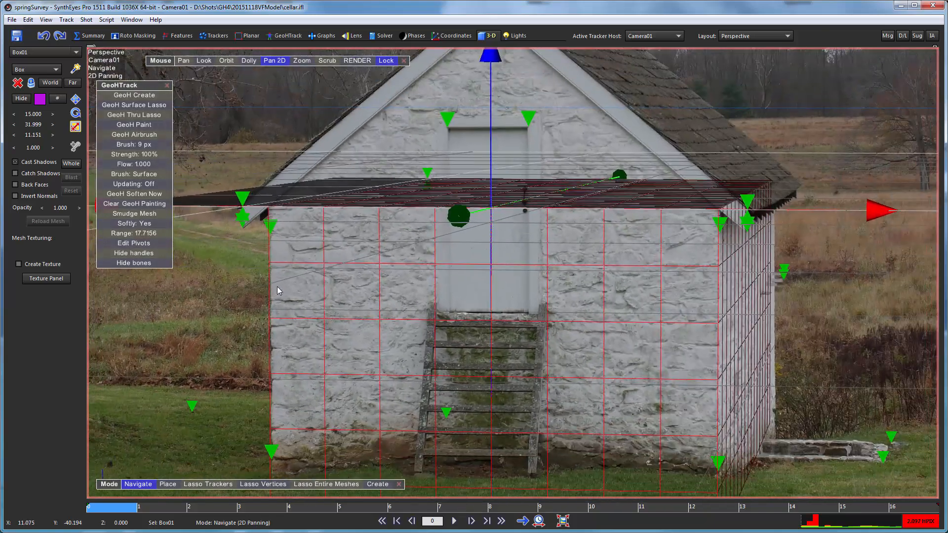
scroll(877, 212, "up", 1)
left_click_drag(871, 212, 872, 208)
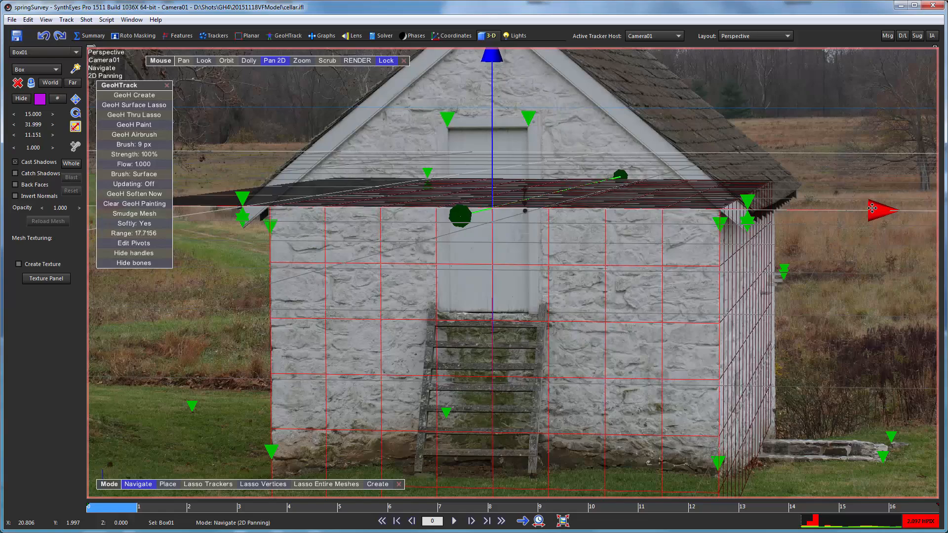
left_click_drag(152, 507, 937, 506)
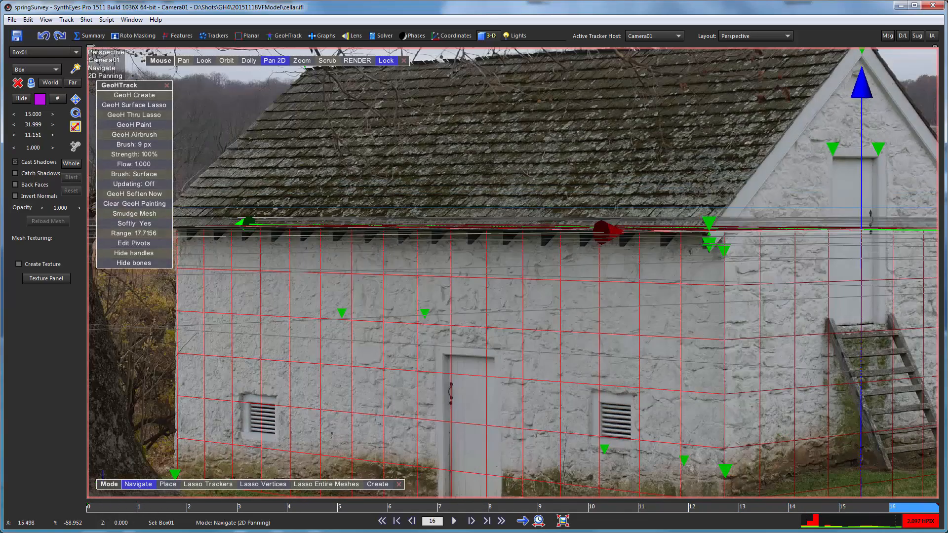
left_click_drag(871, 468, 38, 474)
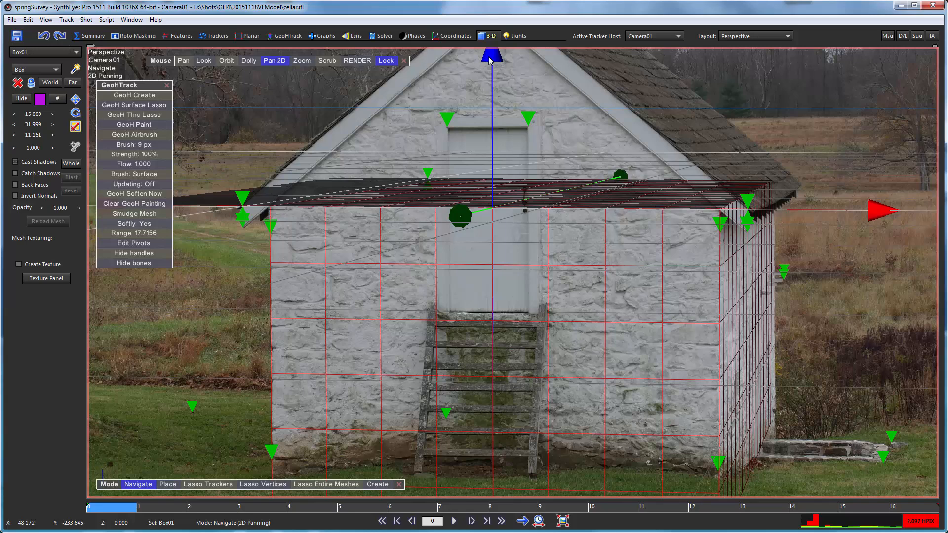
Rotate the box slightly about its vertical axis and set its Y scale to 32.249, checking the fit at frames 0 and 16
left_click_drag(489, 57, 497, 57, "ctrl")
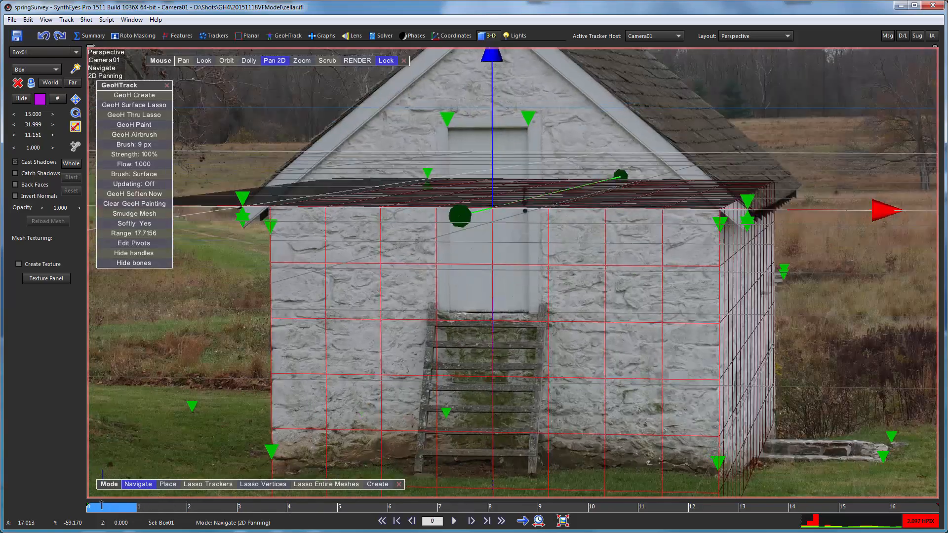
left_click_drag(79, 506, 901, 478)
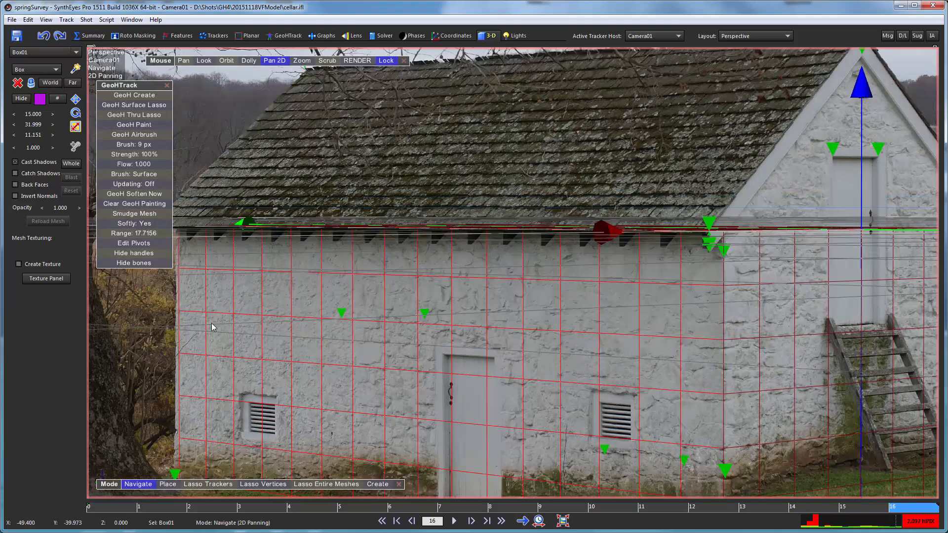
left_click_drag(33, 134, 77, 114)
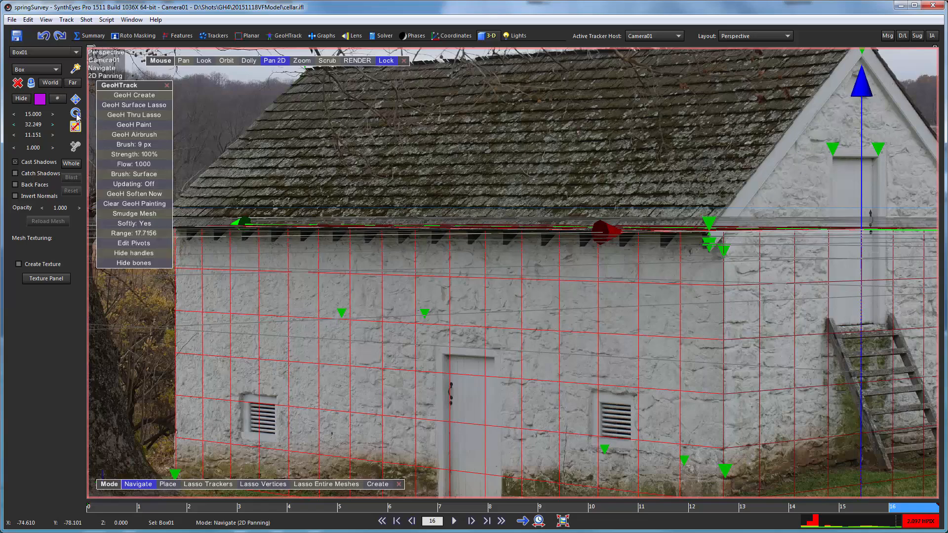
left_click_drag(312, 513, 109, 510)
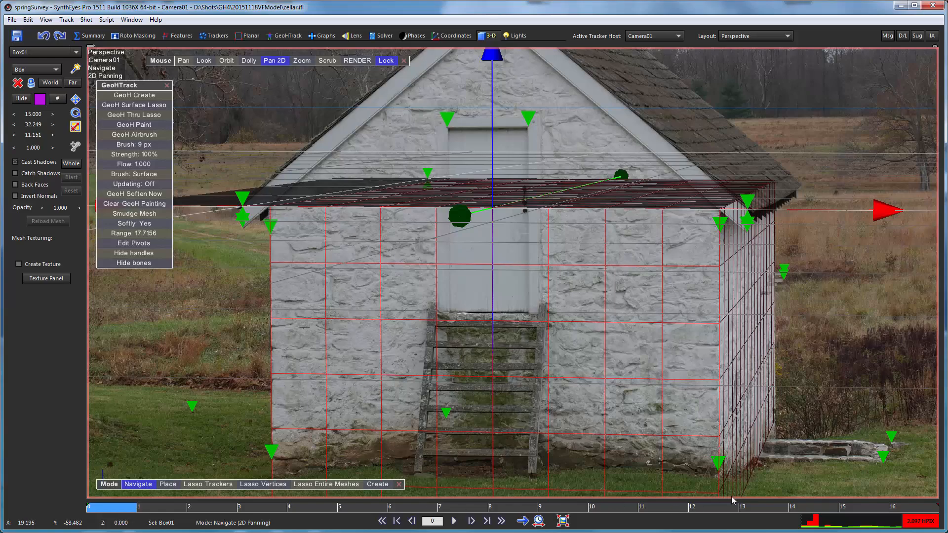
left_click_drag(739, 507, 39, 490)
left_click_drag(484, 509, 913, 488)
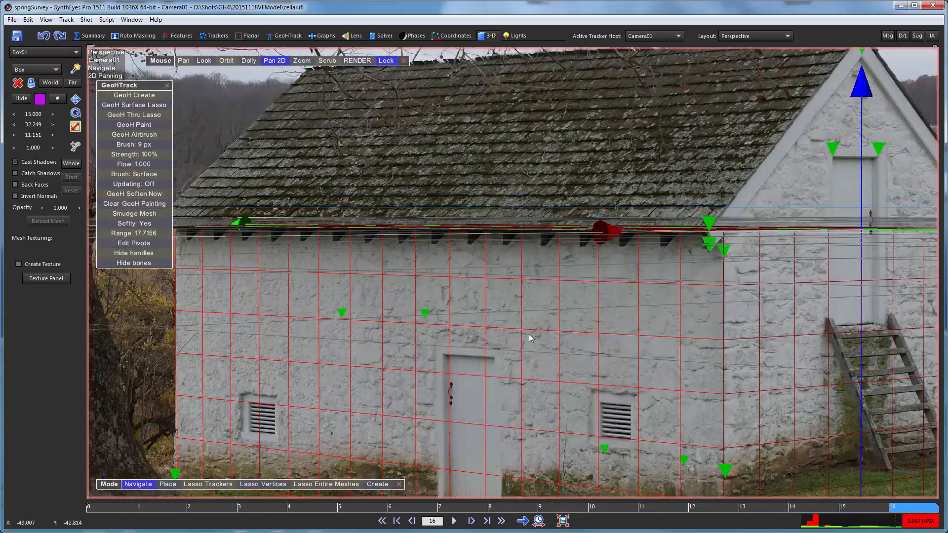
Smudge the box mesh's bottom corner at the long wall's far end onto the ground tracker, using a range of about 12.7
middle_click_drag(472, 361, 695, 269)
scroll(466, 360, "up", 1)
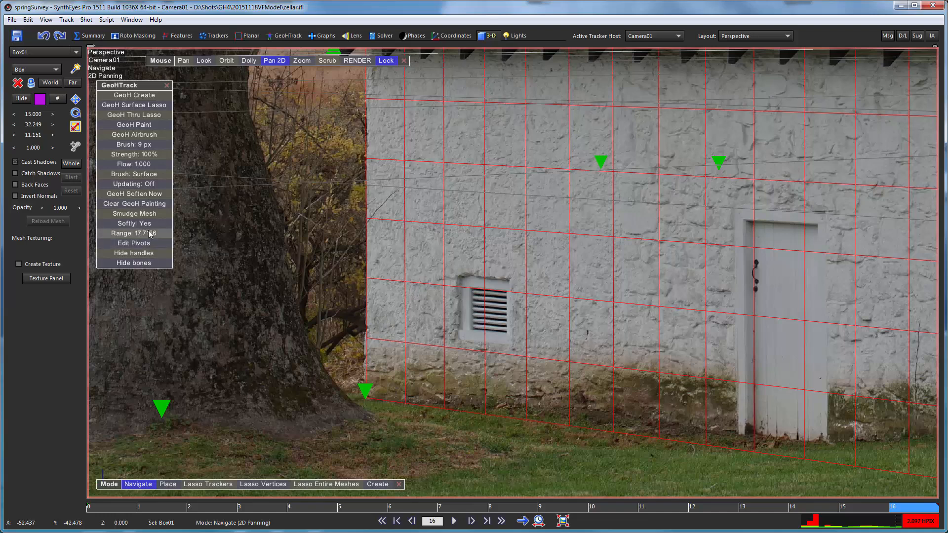
left_click(134, 213)
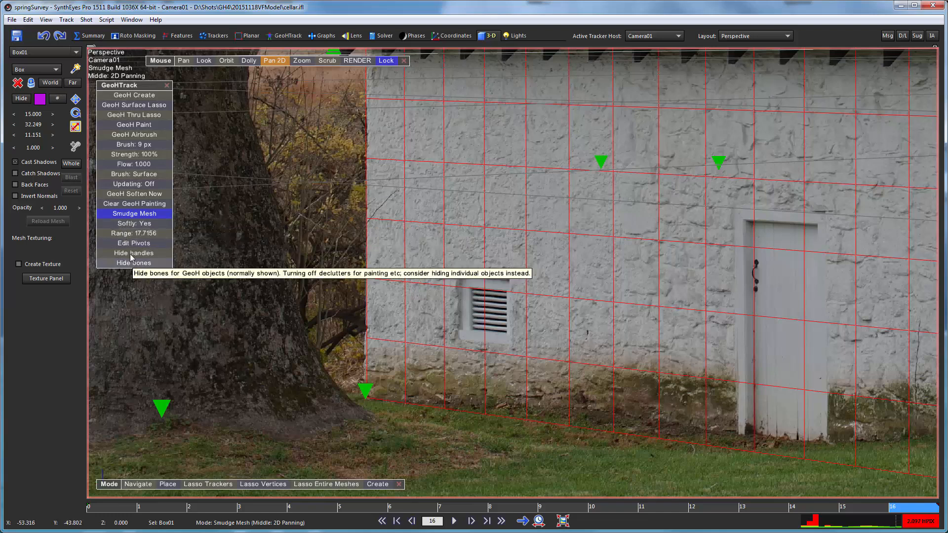
left_click(122, 146)
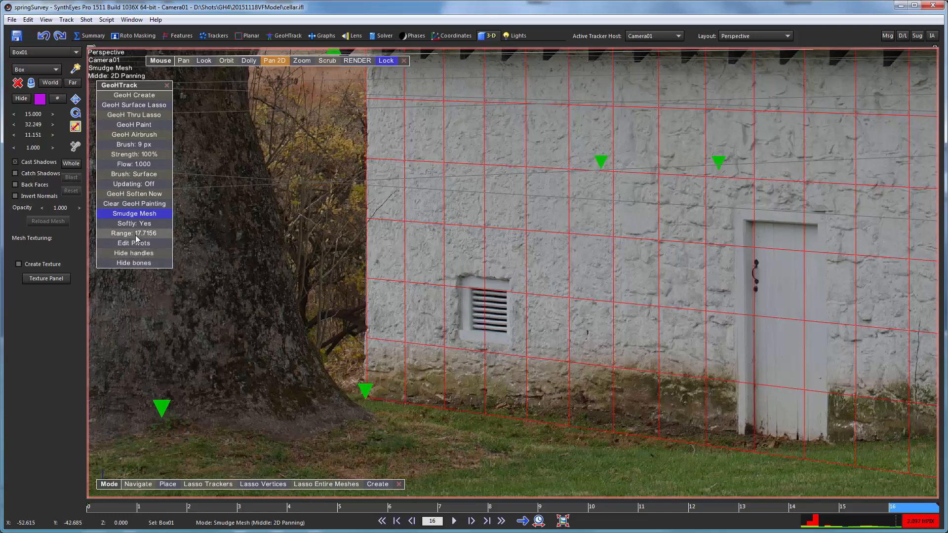
left_click_drag(136, 238, 137, 302)
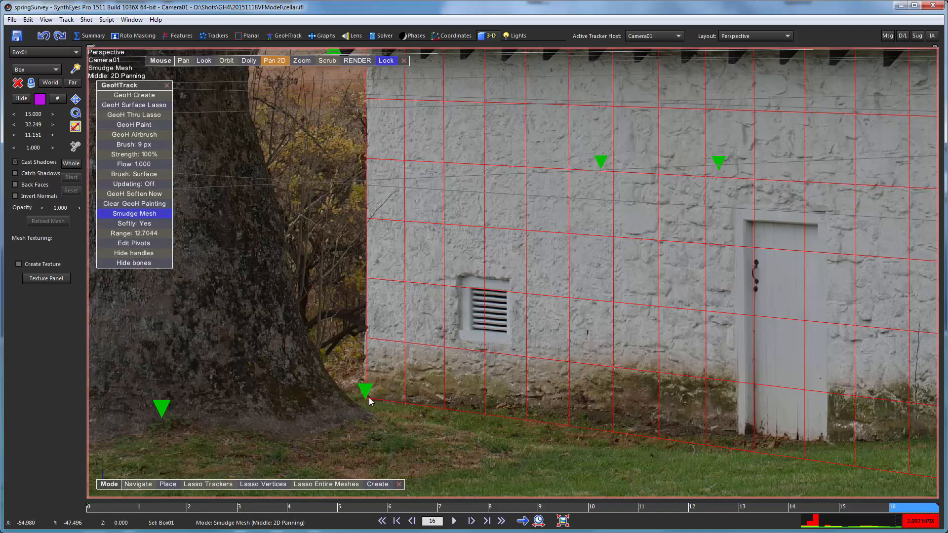
left_click_drag(369, 397, 367, 395)
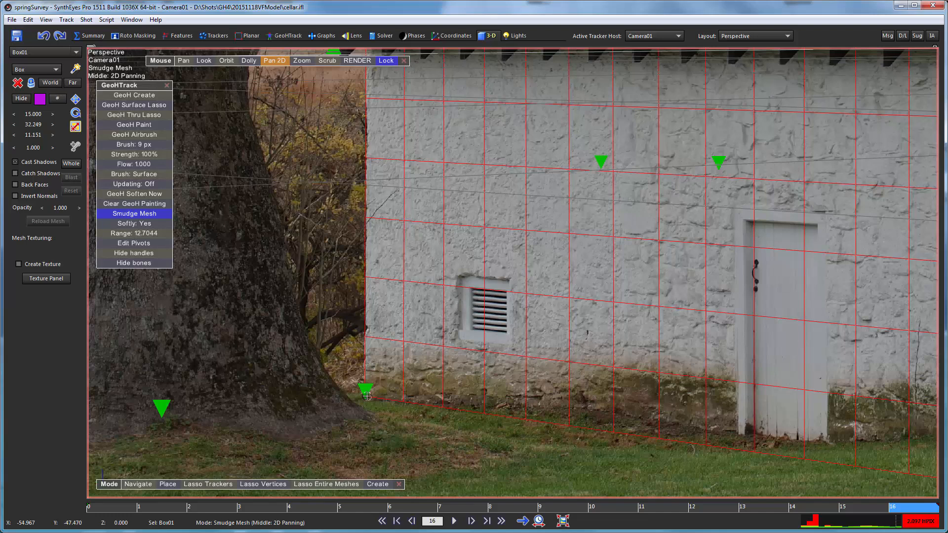
Finish smudging the box's far bottom corner onto the ground tracker, and check the mesh fit across the frames back to frame 0
left_click_drag(367, 396, 366, 398)
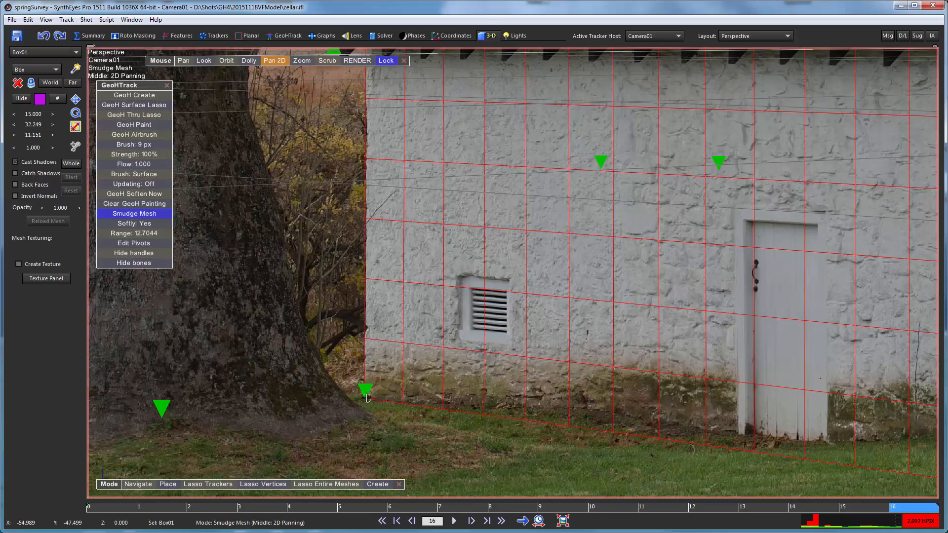
scroll(285, 379, "down", 1)
scroll(340, 302, "down", 6)
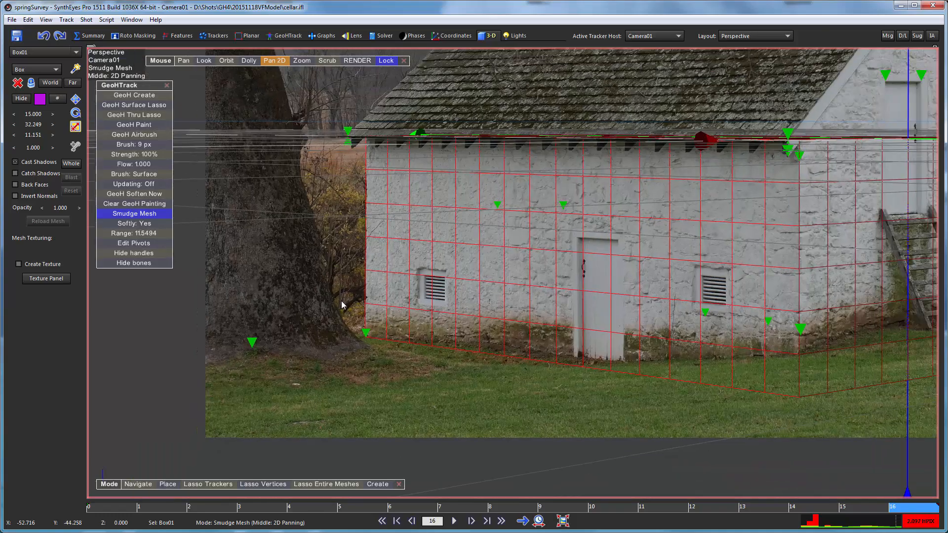
left_click(118, 505)
left_click_drag(119, 508, 339, 504)
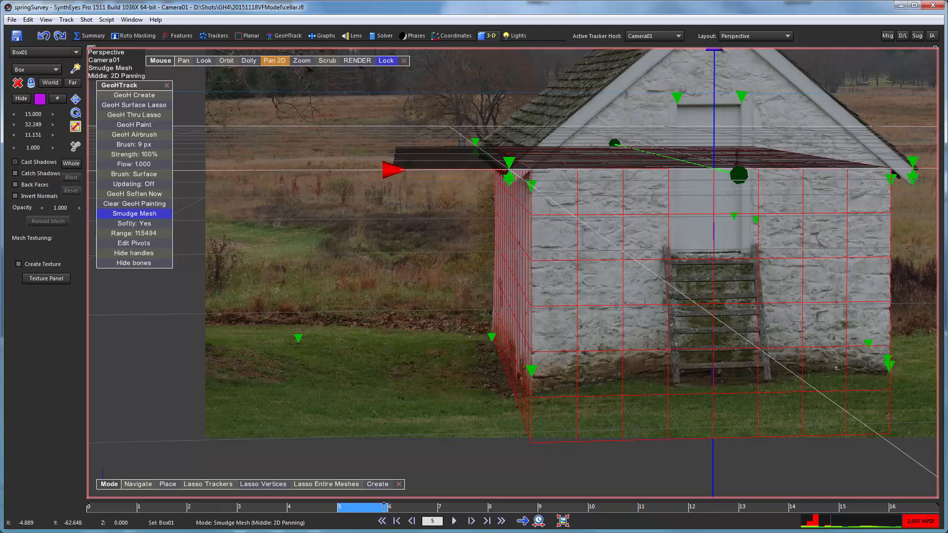
left_click_drag(402, 512, 442, 508)
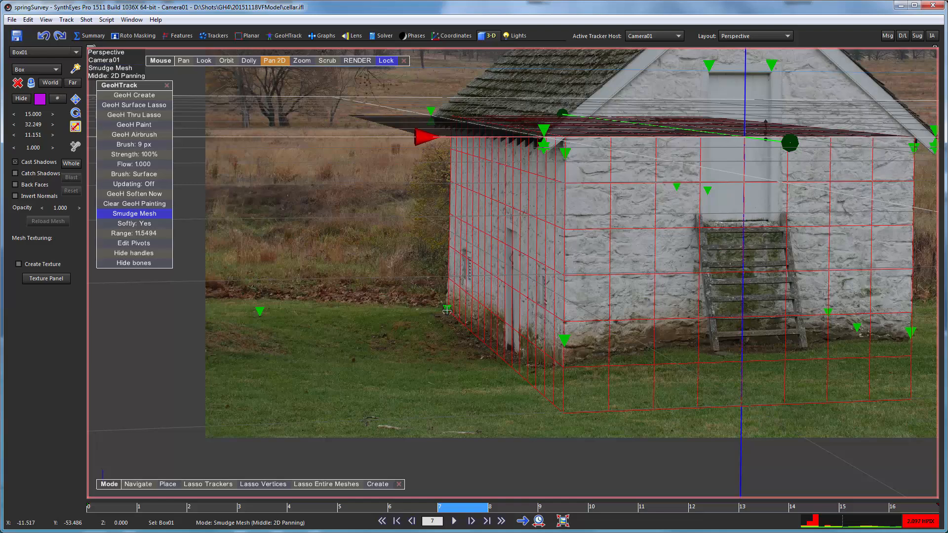
left_click_drag(466, 509, 156, 504)
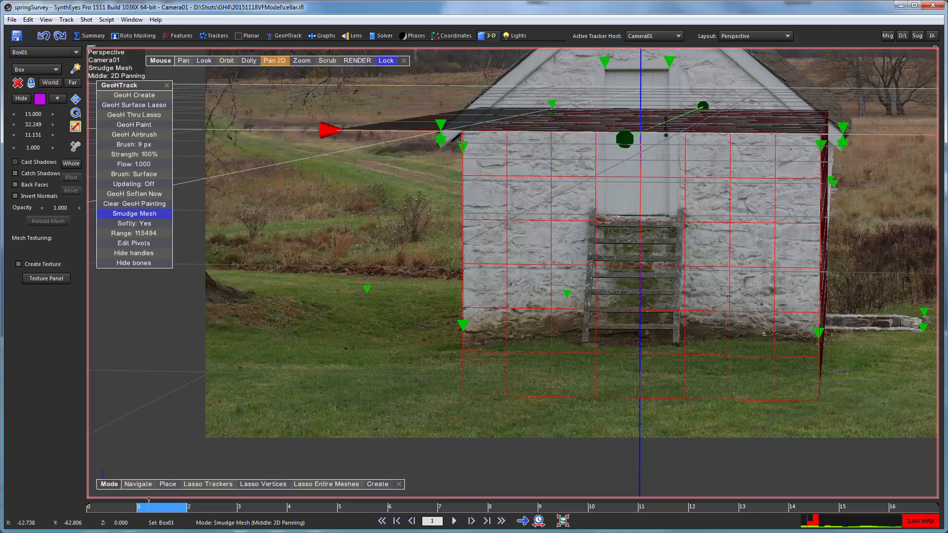
left_click_drag(149, 501, 97, 498)
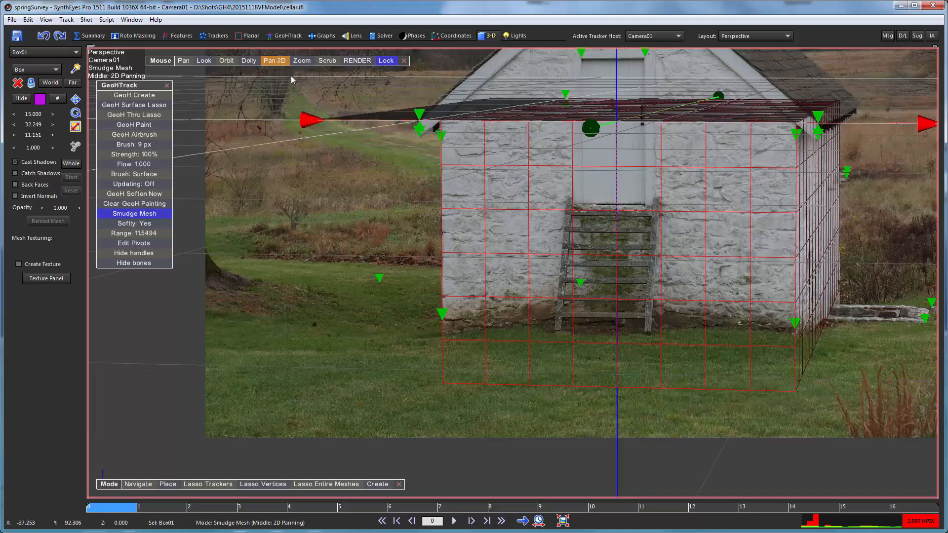
left_click(270, 61)
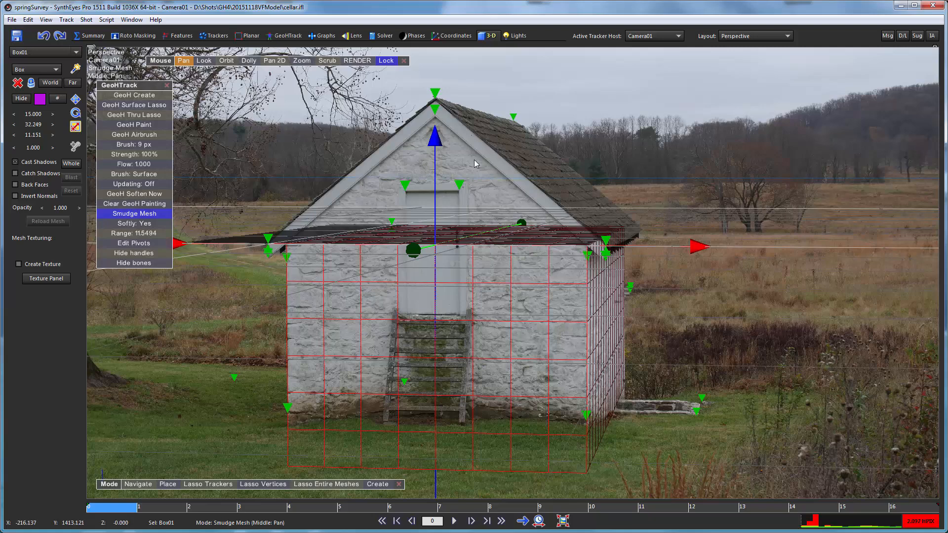
Switch to the Quad Perspective layout and create a cylinder beside the box in the Front view, about 13.6 across and 28.7 long
left_click(737, 38)
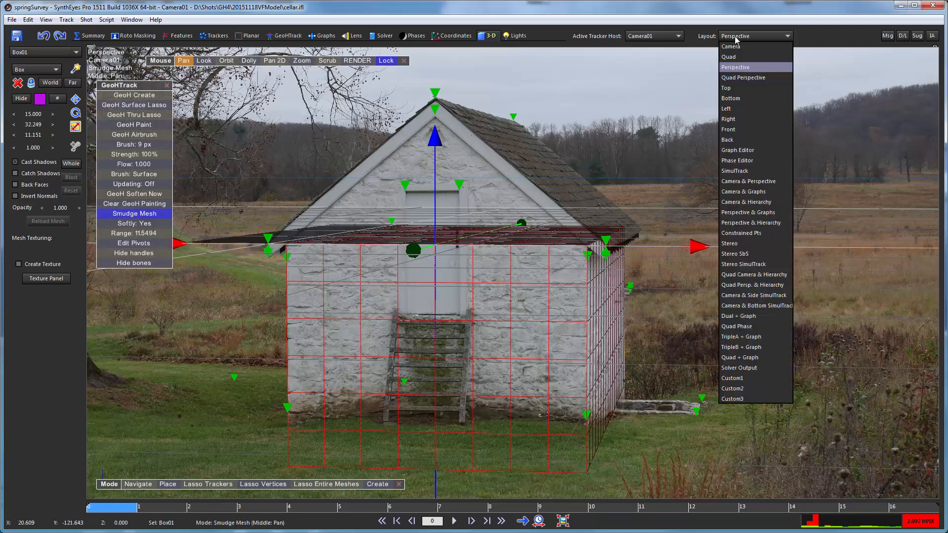
left_click(740, 78)
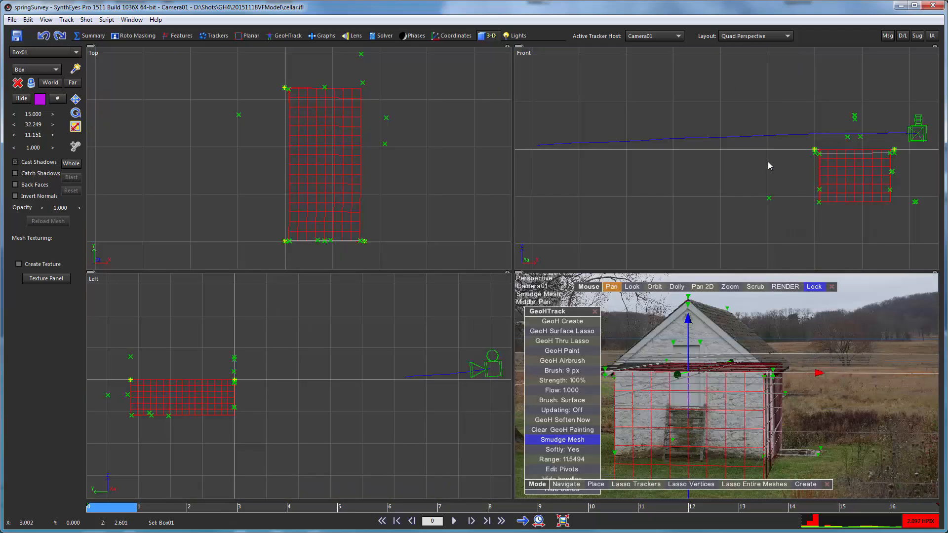
middle_click_drag(768, 166, 632, 183)
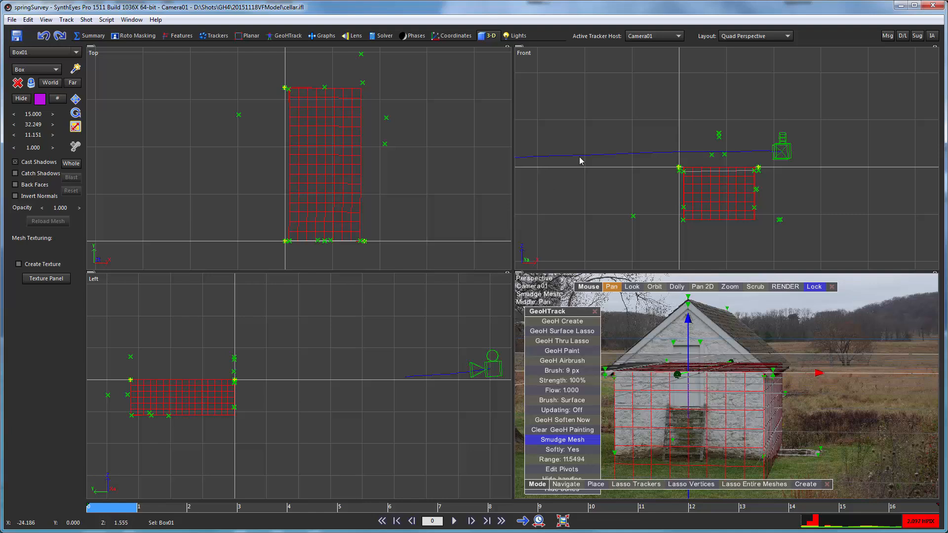
right_click(611, 119)
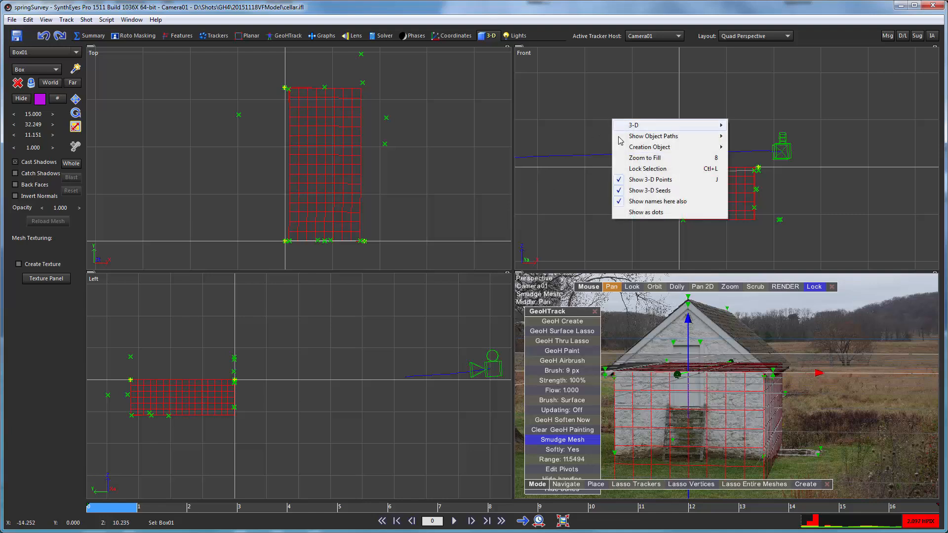
mouse_move(704, 149)
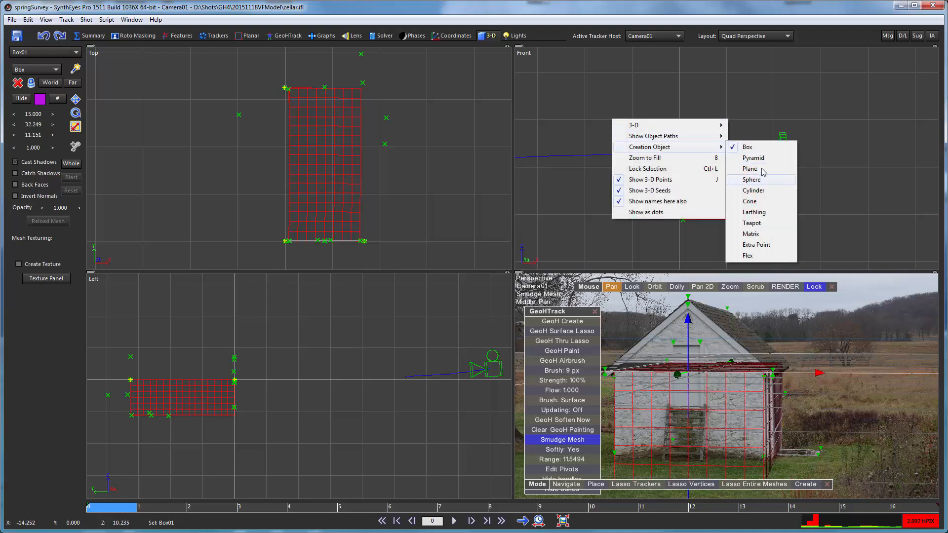
left_click(753, 191)
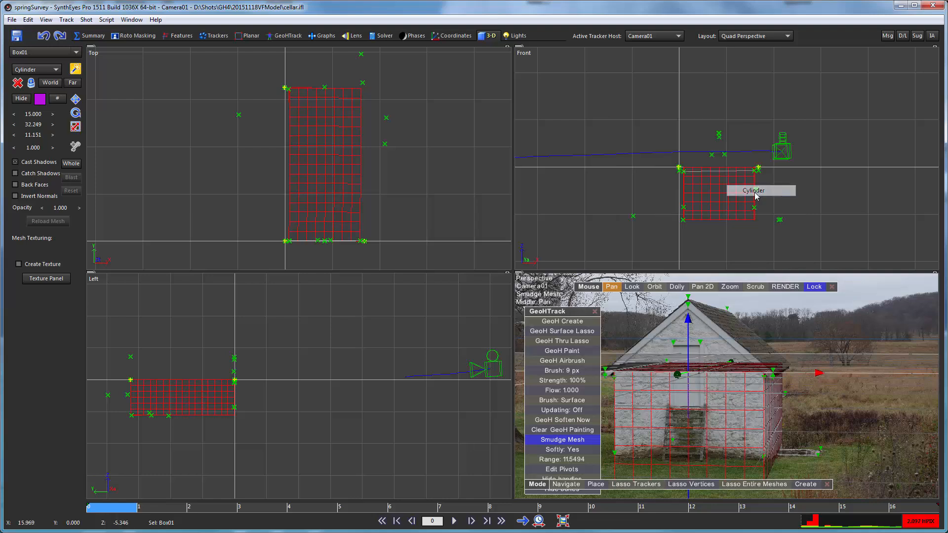
left_click(606, 145)
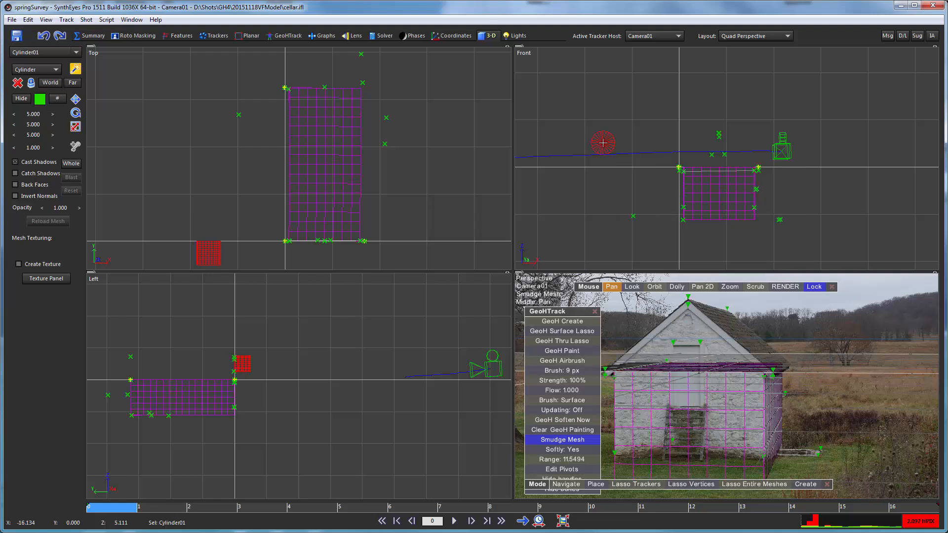
left_click_drag(605, 141, 656, 5)
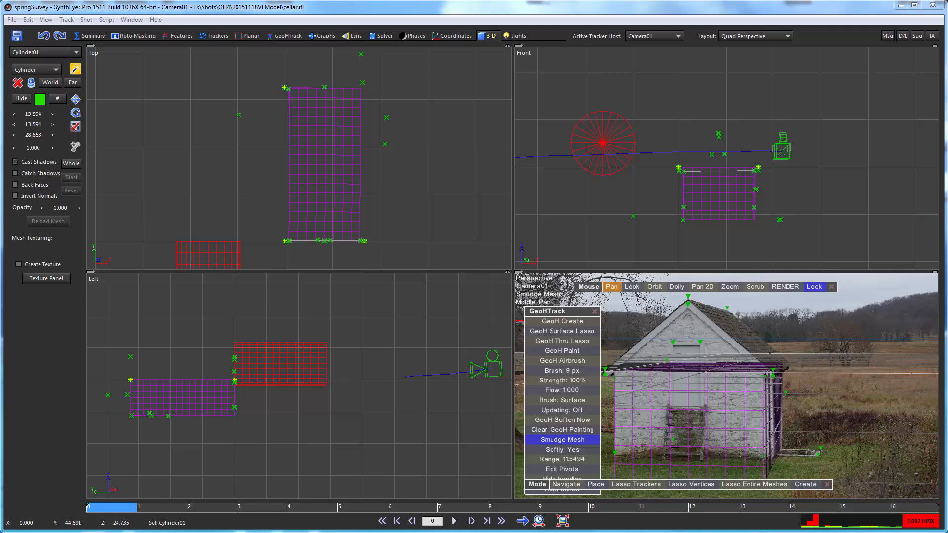
Turn the cylinder around to run alongside the box in the Top view, setting its X rotation to -180
left_click(76, 113)
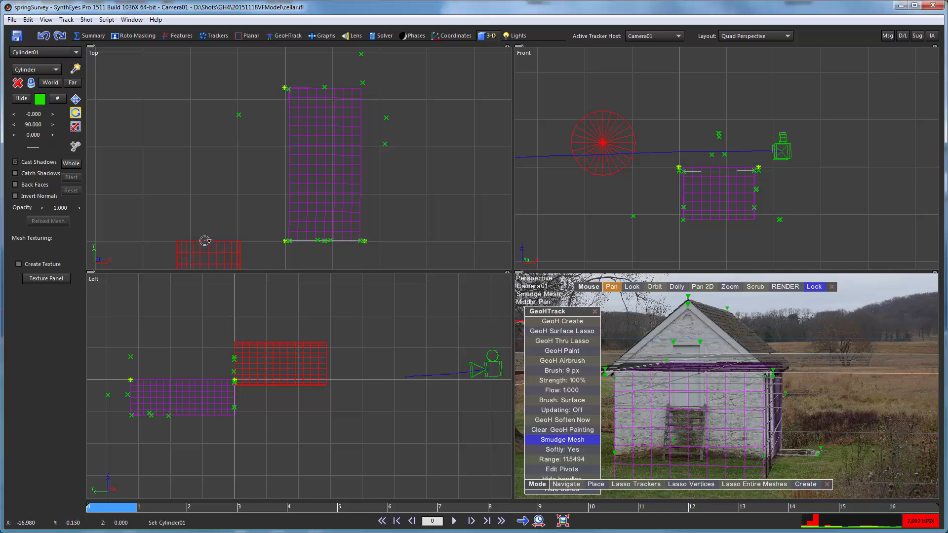
left_click_drag(207, 240, 186, 505)
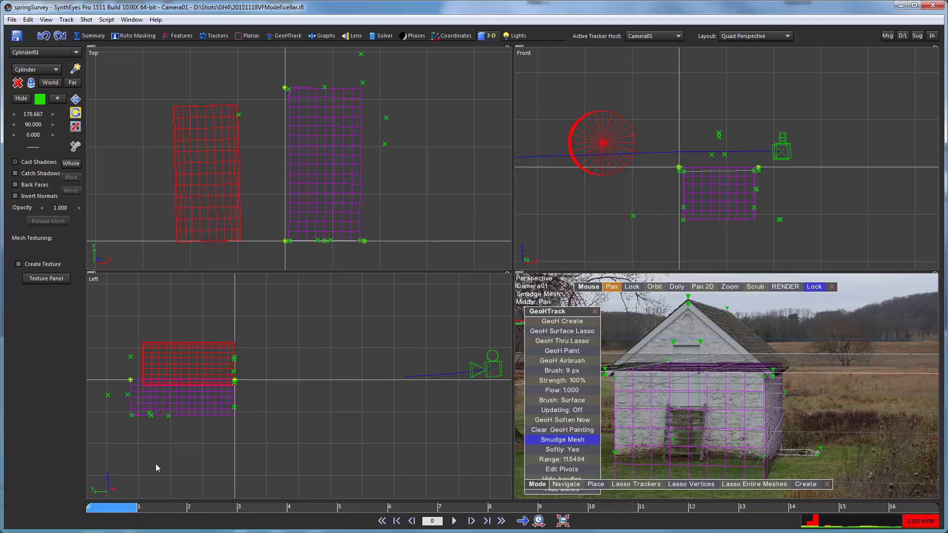
double_click(31, 114)
type("-180")
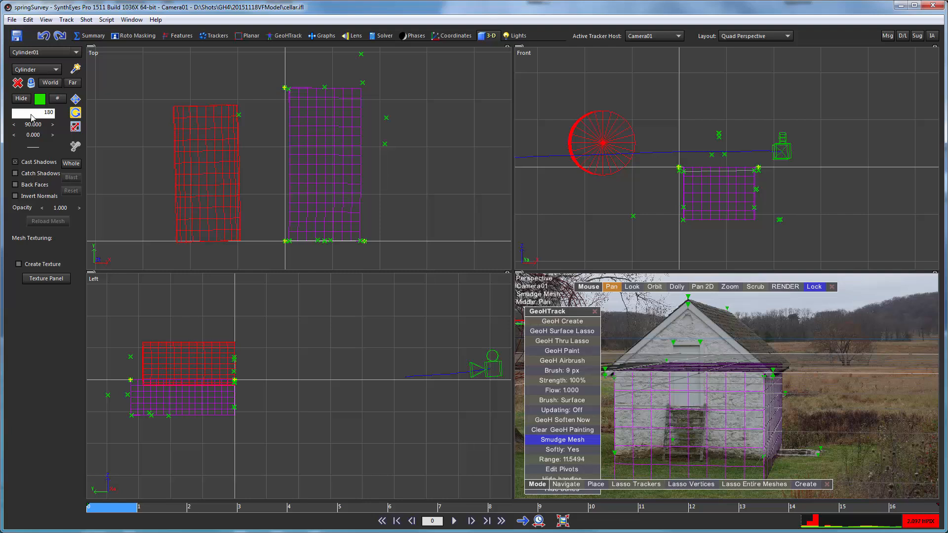
key("Return")
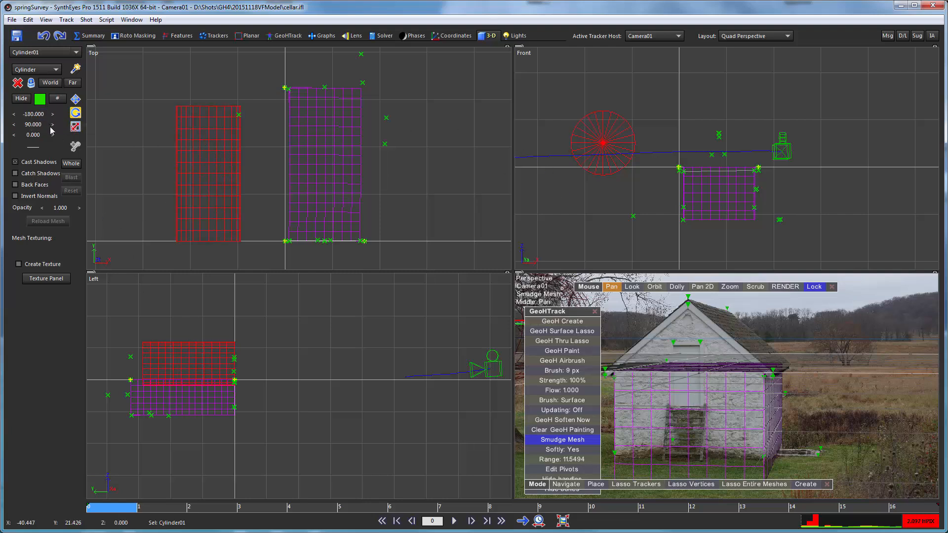
Set the cylinder's segment counts to 3 and 12 to make it a triangular prism
left_click(57, 99)
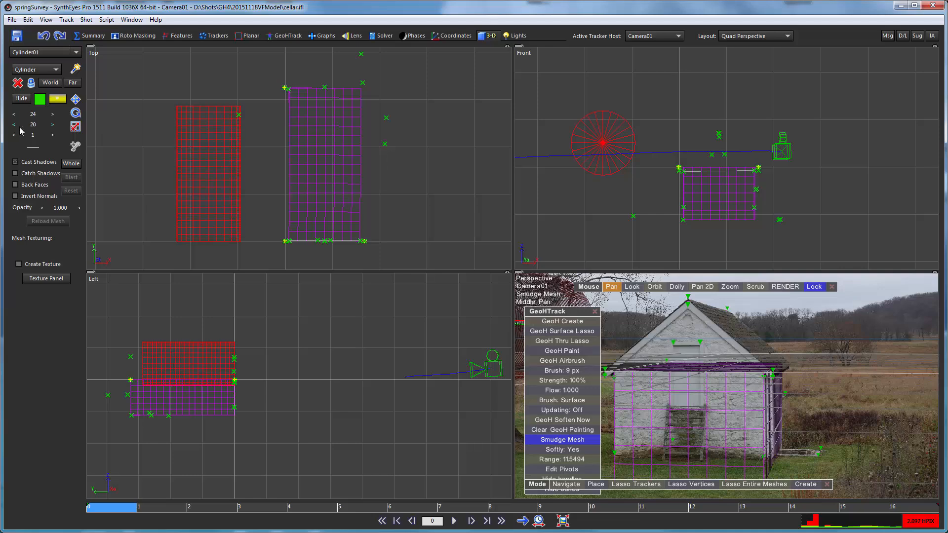
key("ctrl+z")
key("ctrl+z")
left_click_drag(32, 116, 1, 124)
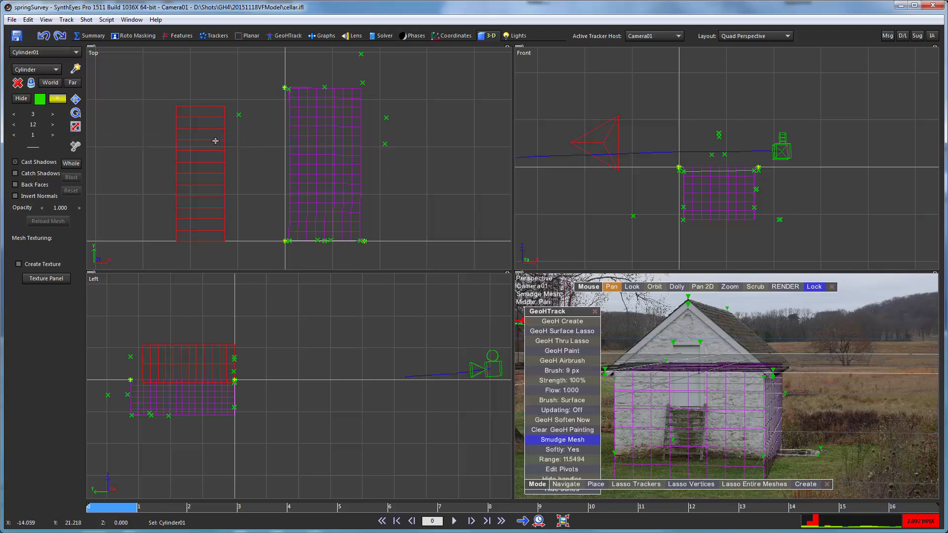
Stretch the triangular prism's base by setting its Y scale to about 18.05
left_click(75, 127)
left_click(76, 127)
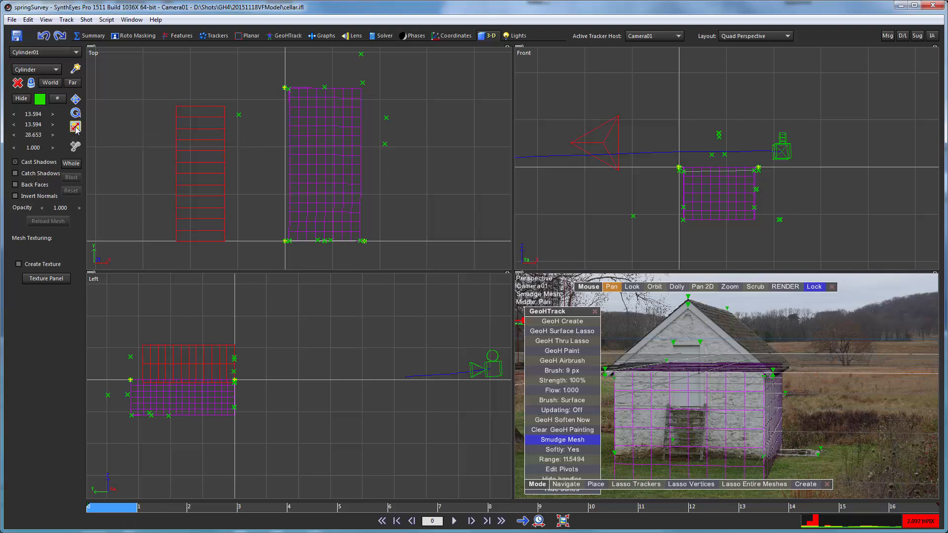
left_click_drag(30, 113, 921, 65)
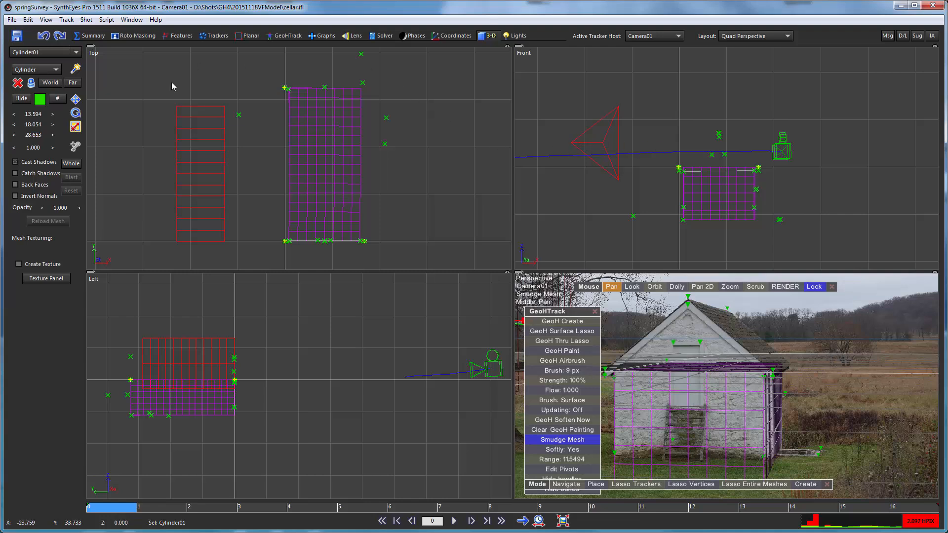
Rotate the prism in the Front view so its apex points up, with rotation angles of -90, 0 and -90
left_click(76, 114)
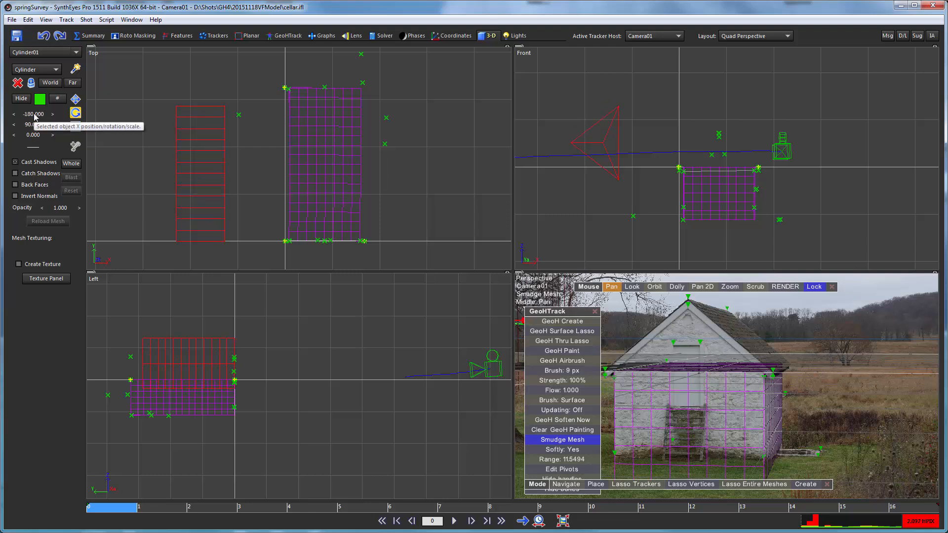
left_click_drag(32, 134, 258, 135)
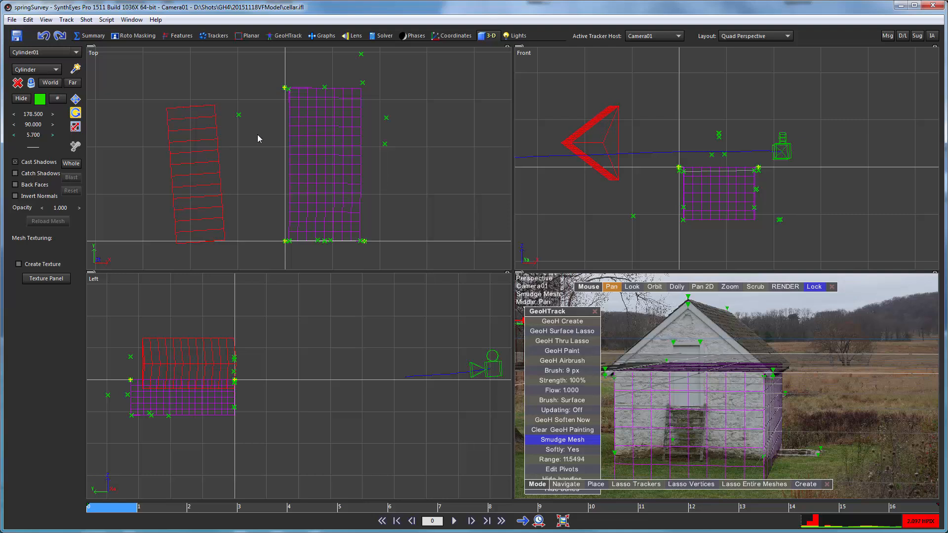
key("ctrl+z")
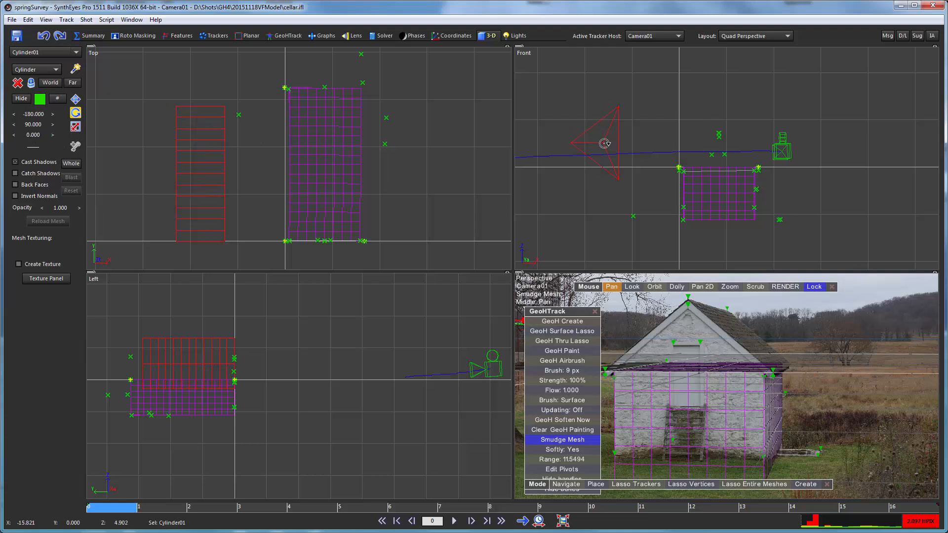
left_click_drag(604, 144, 532, 279)
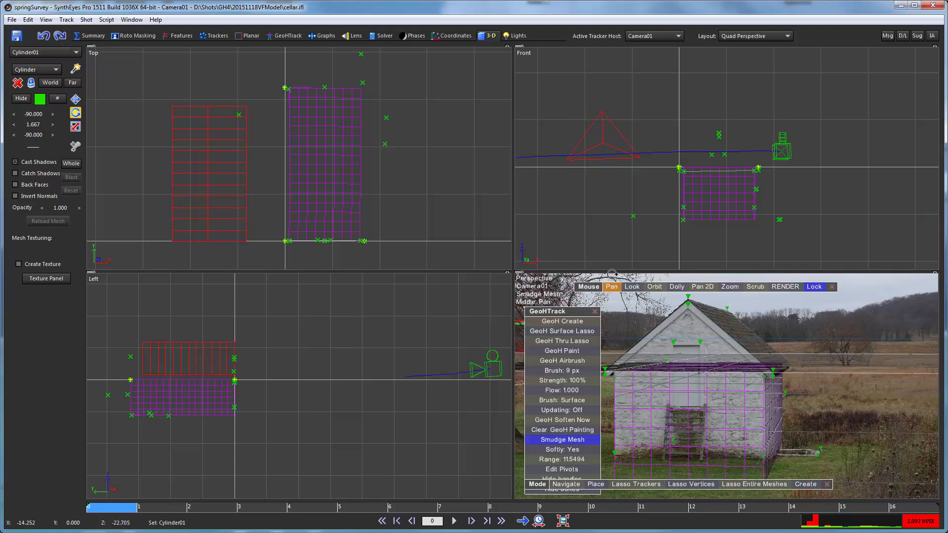
double_click(36, 125)
key("Return")
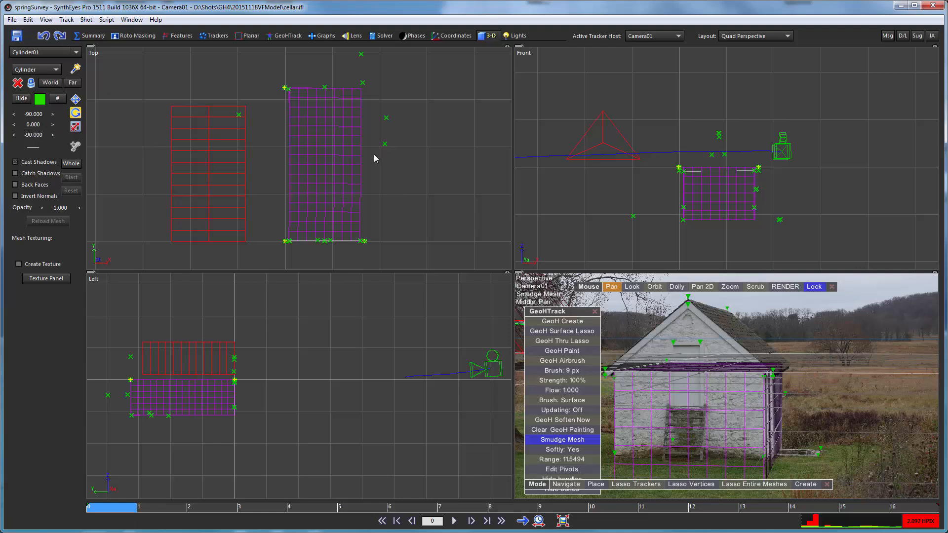
Lower the prism's pivot point to the middle of its base, at Z about 1.71, and restore the camera-matched perspective view
left_click(79, 99)
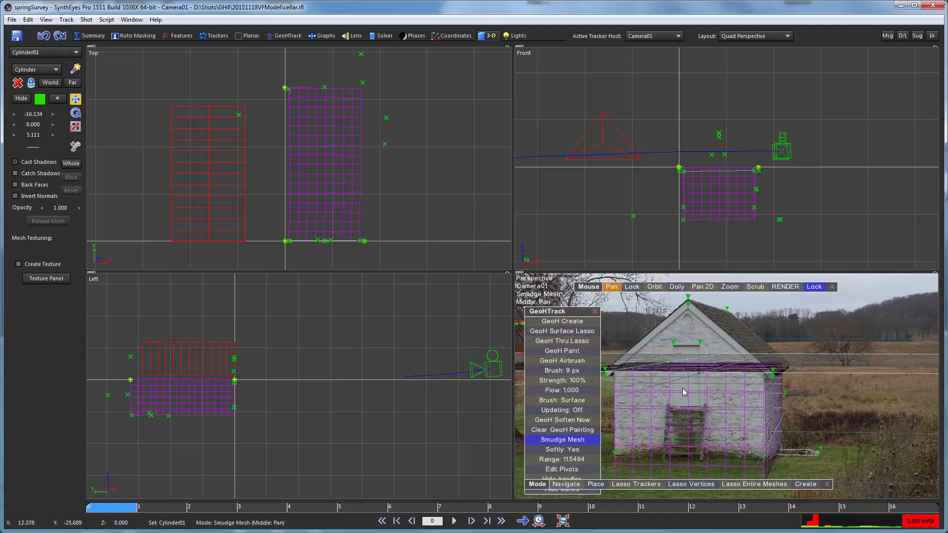
right_click_drag(686, 354, 670, 421)
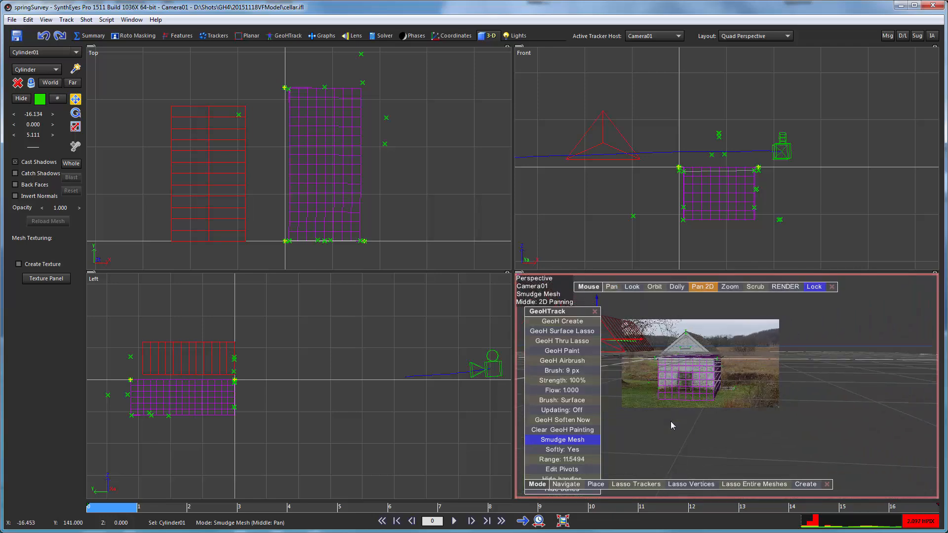
middle_click_drag(638, 372, 792, 404)
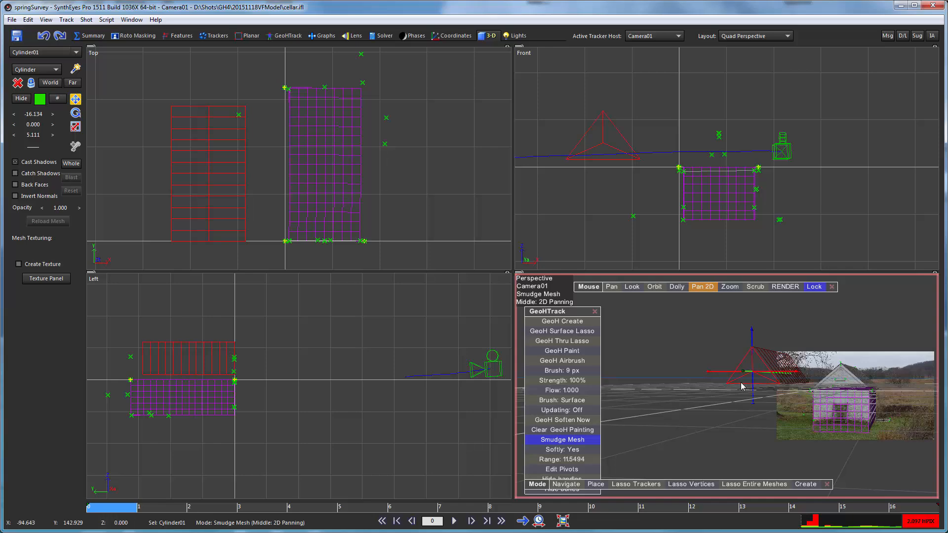
scroll(738, 377, "up", 5)
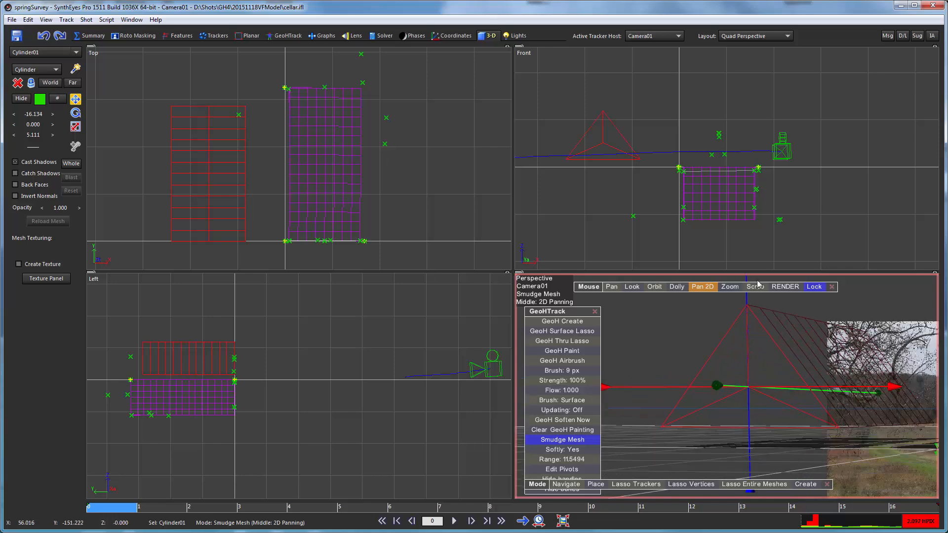
left_click(554, 470)
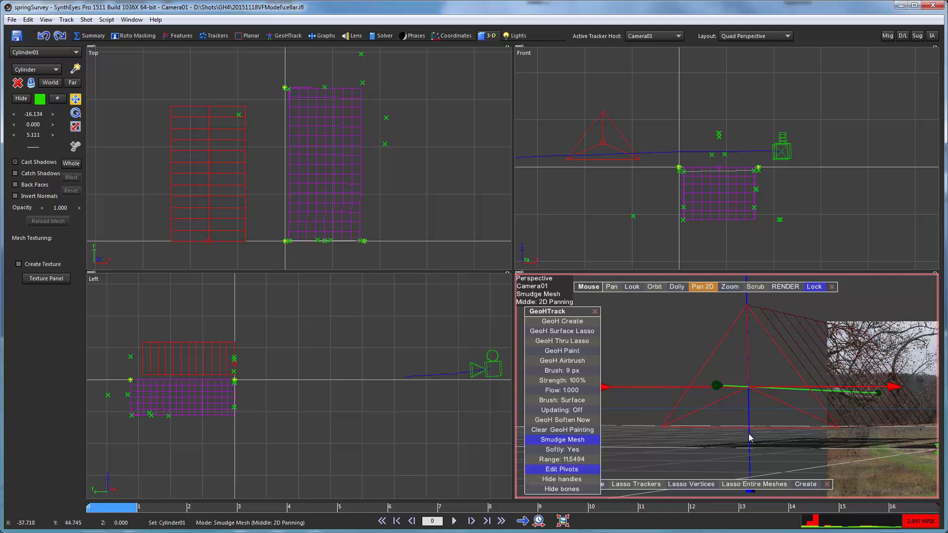
left_click_drag(749, 434, 758, 466)
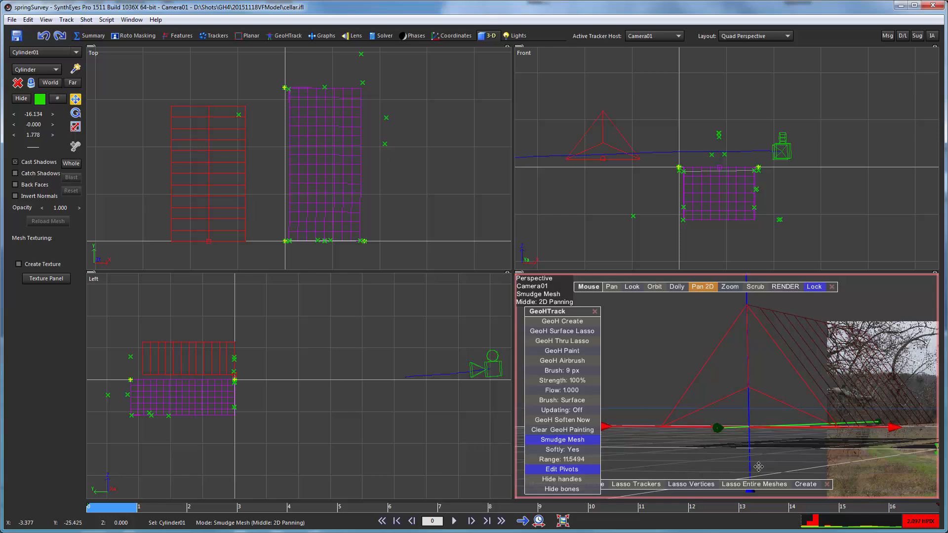
right_click_drag(763, 450, 747, 388)
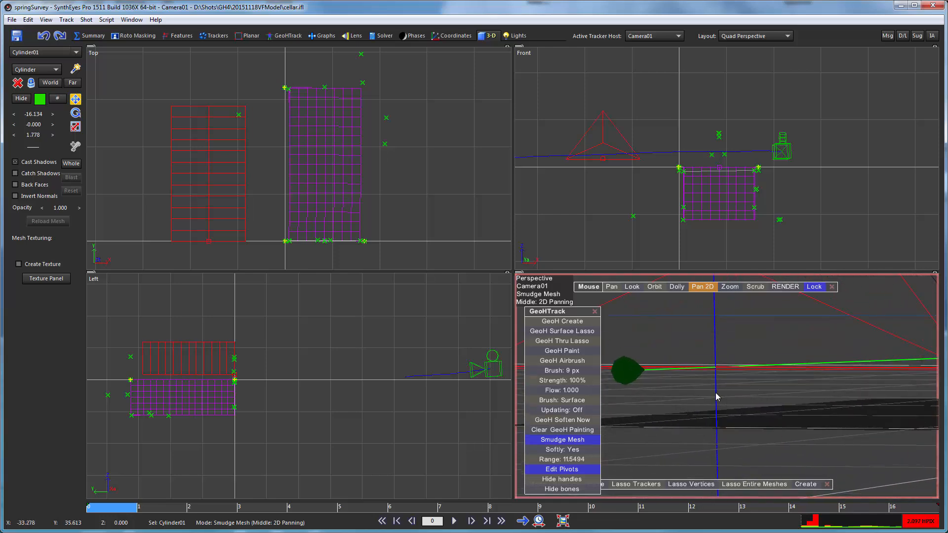
left_click_drag(716, 396, 726, 393)
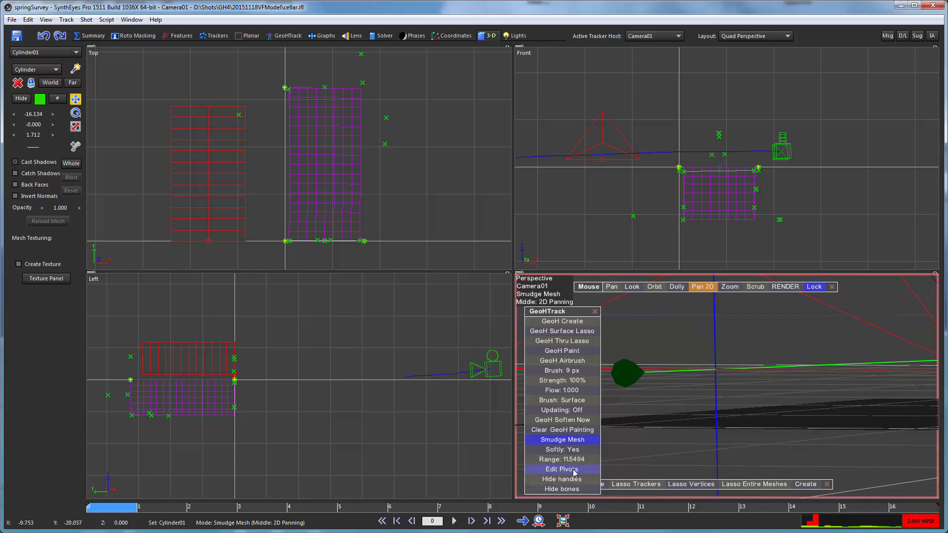
left_click(703, 287)
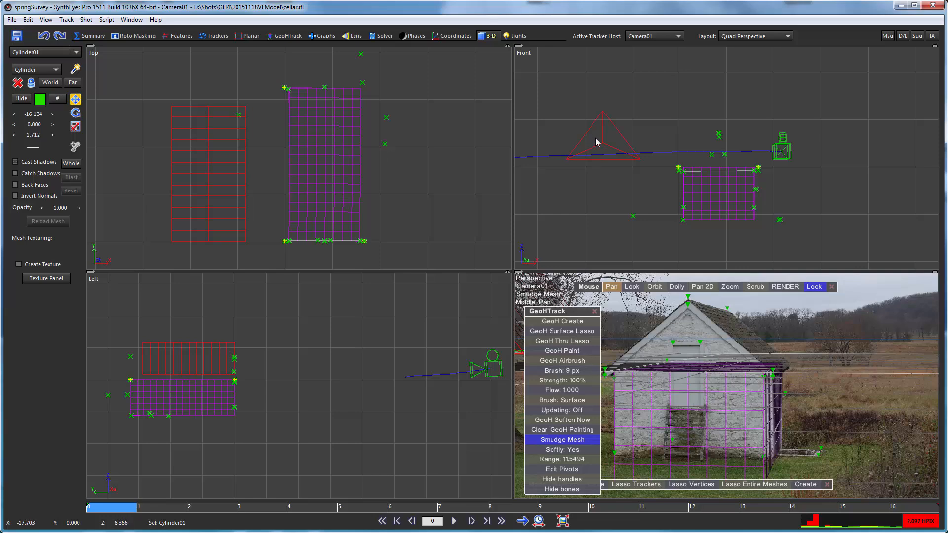
Move the prism onto the top of the box in the Front view, at X about 8.23 and Z about -0.80
left_click_drag(604, 145, 718, 154)
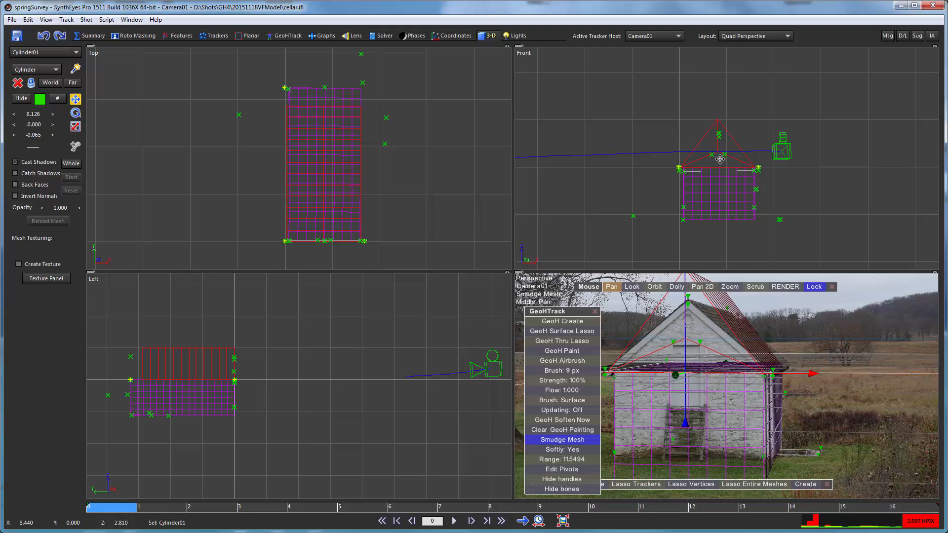
left_click_drag(720, 159, 720, 162)
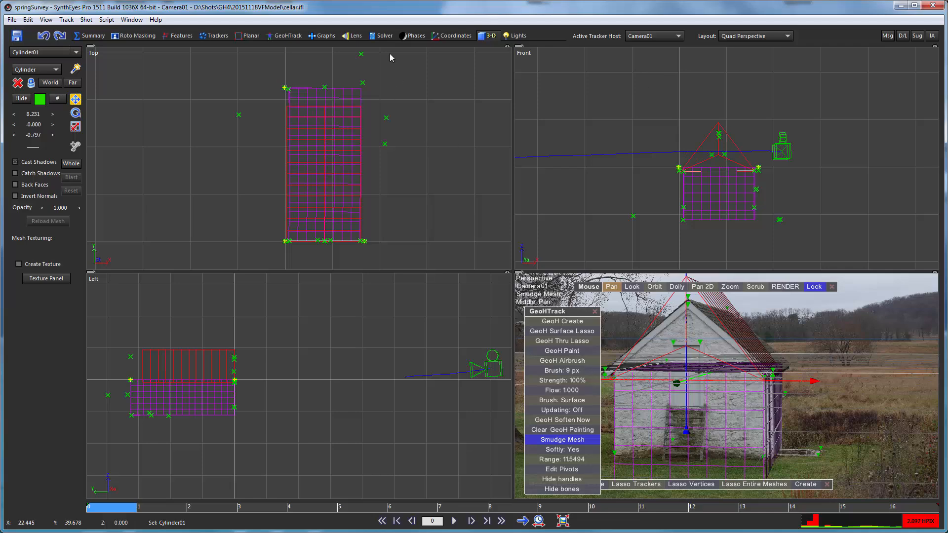
Switch to the Perspective layout and close the GeoHTrack toolbar
left_click(733, 38)
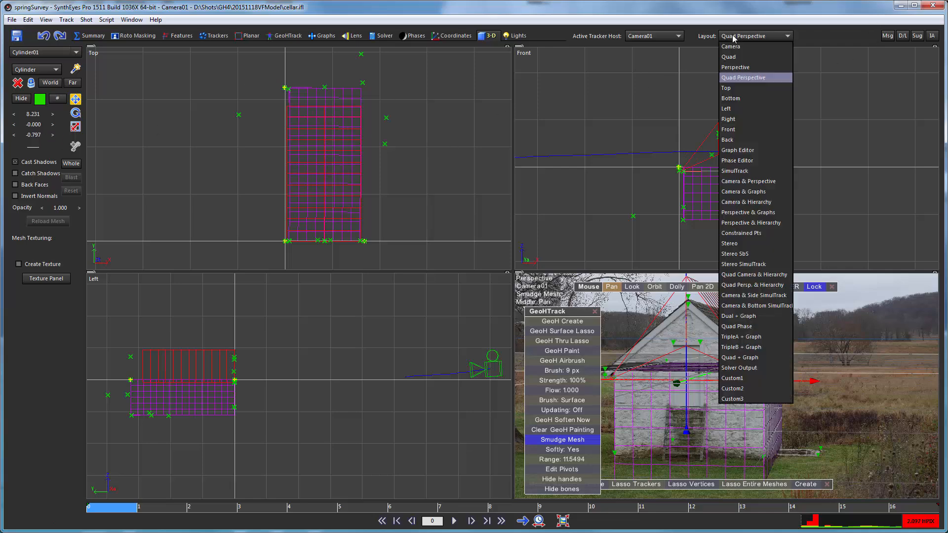
left_click(741, 75)
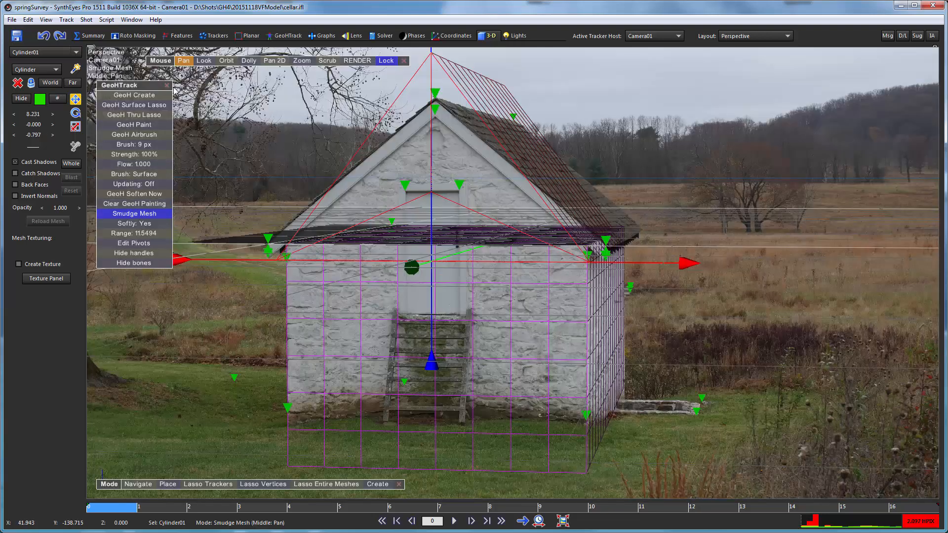
left_click(166, 86)
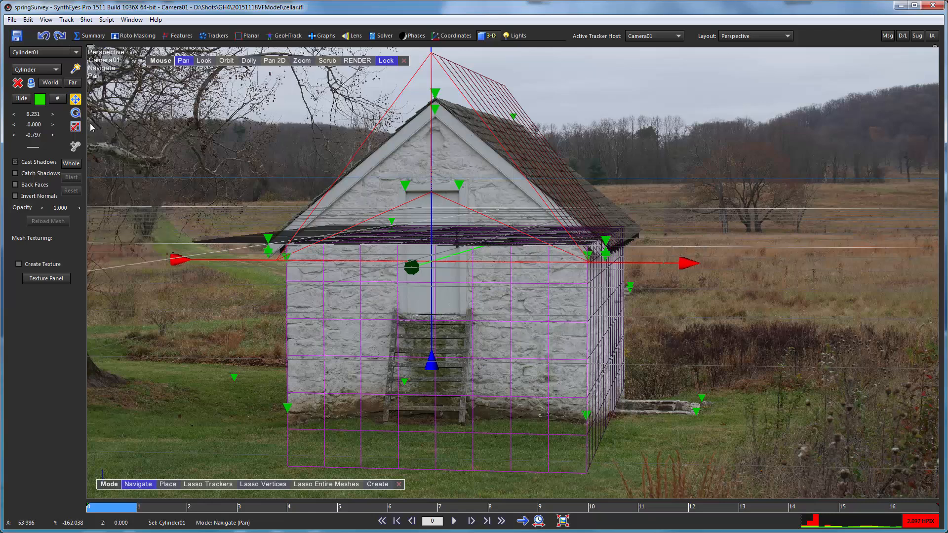
Set the prism's Z position to 0 so its base lies at the eave height
left_click(75, 128)
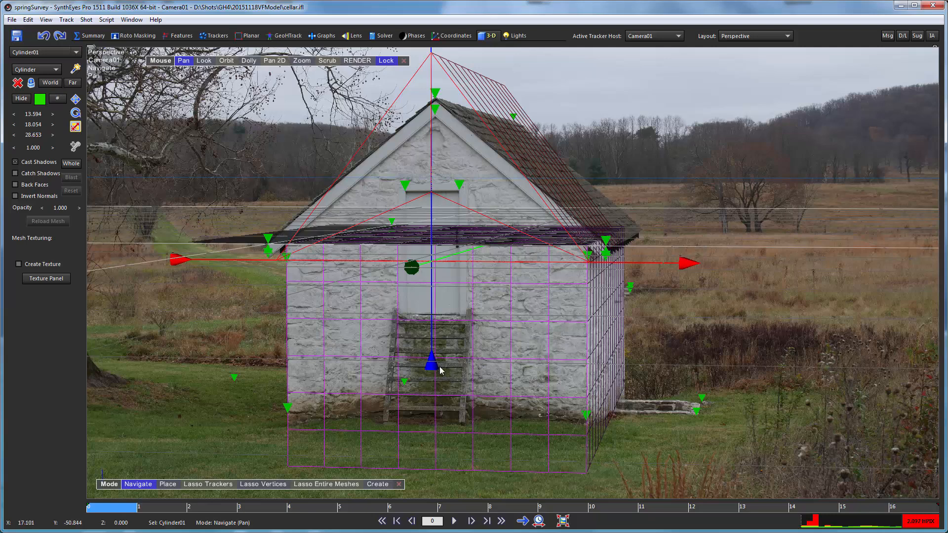
left_click_drag(430, 370, 431, 365)
scroll(591, 206, "up", 5)
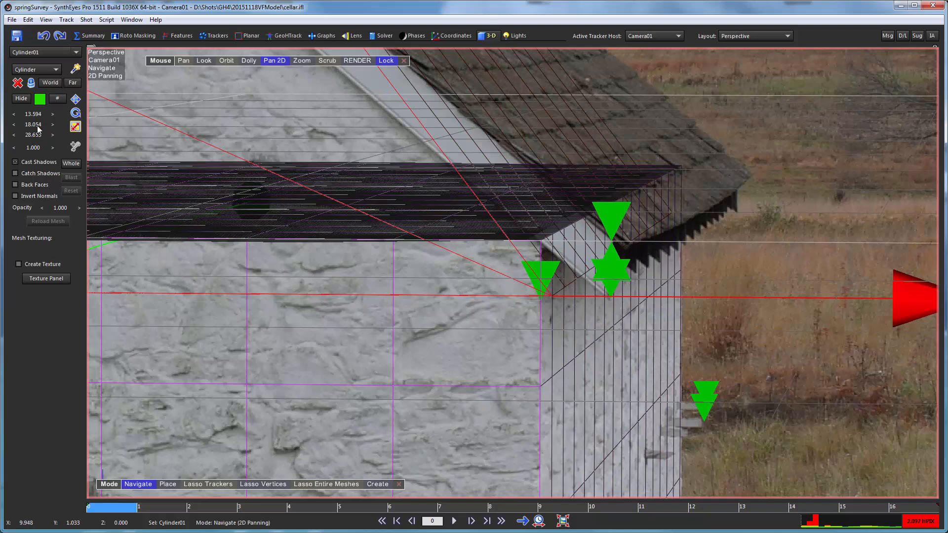
left_click(76, 99)
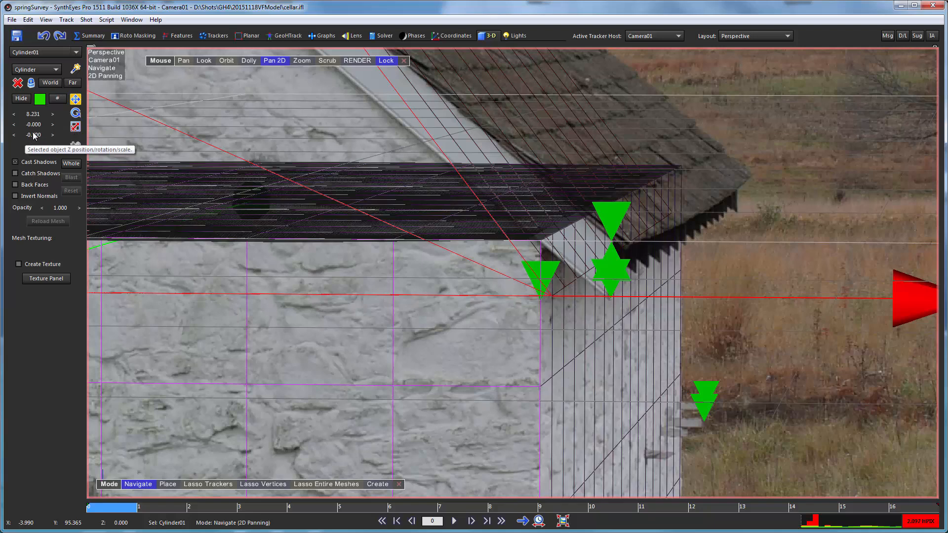
left_click_drag(36, 132, 9, 135)
scroll(567, 274, "down", 5)
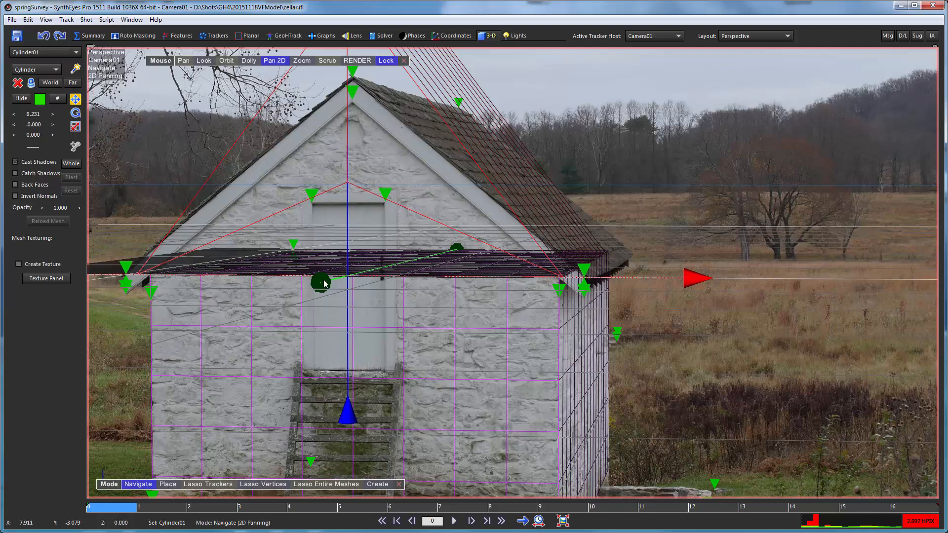
Scale the prism to the roof outline, with X scale about 9.61 and Y scale about 19.21
left_click(76, 127)
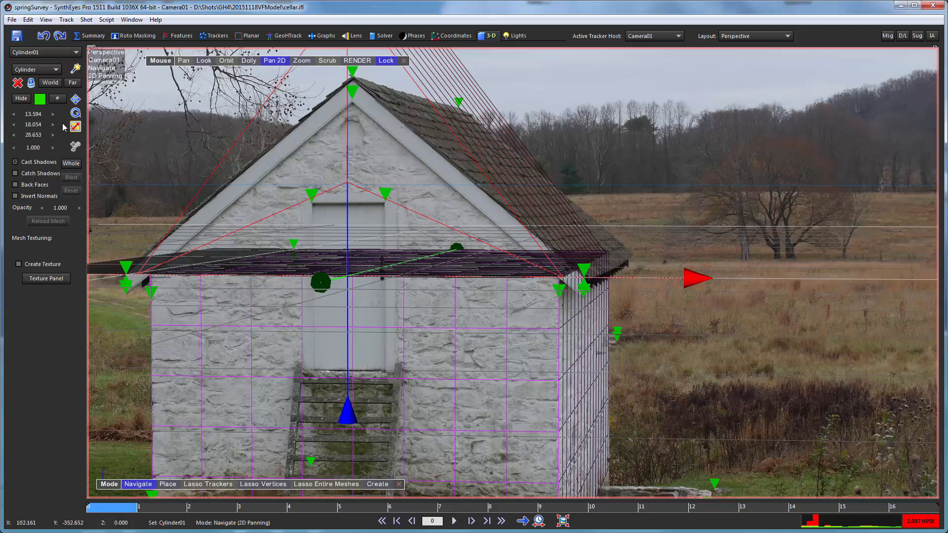
left_click_drag(34, 125, 268, 136)
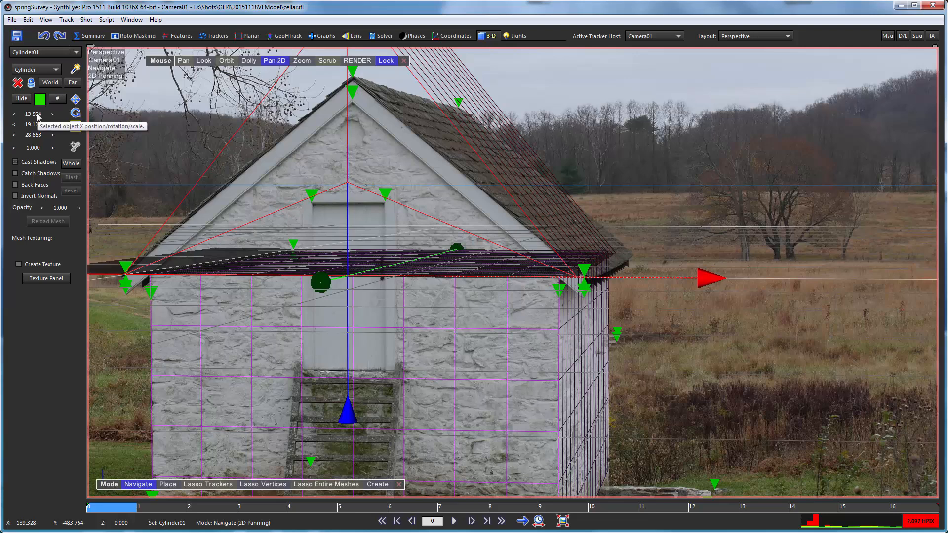
left_click_drag(34, 116, 667, 295)
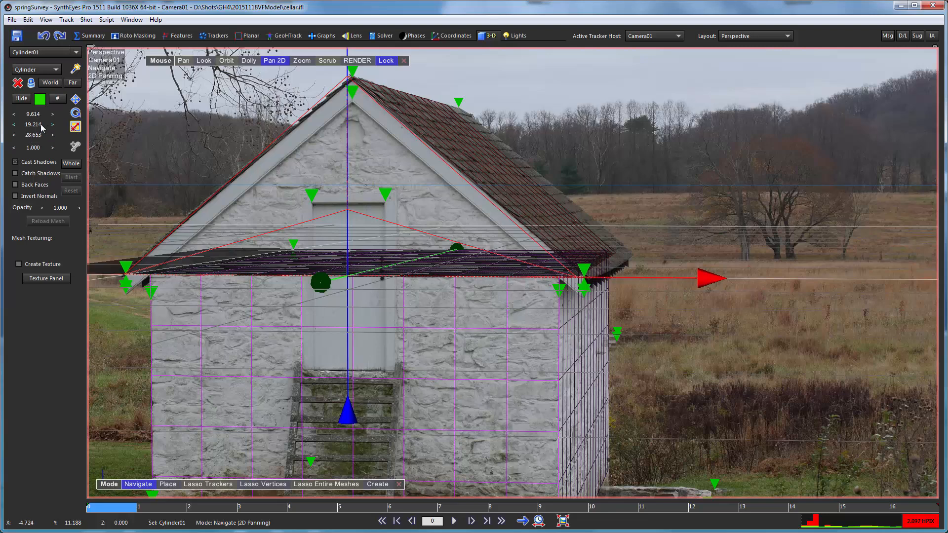
Fine-tune the prism's Y scale to about 19.51 and slide it along X until its base corners meet the two eave trackers
left_click_drag(30, 126, 101, 122)
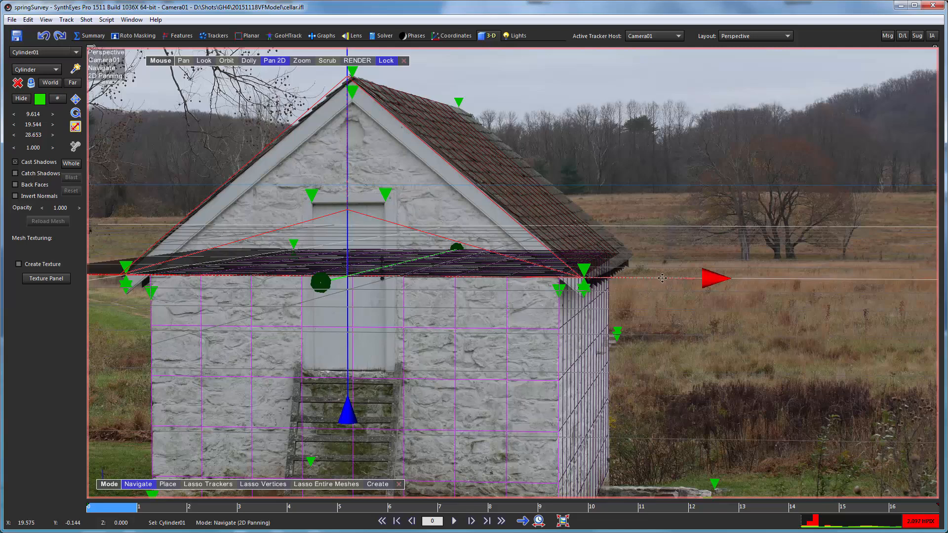
left_click_drag(662, 278, 664, 277)
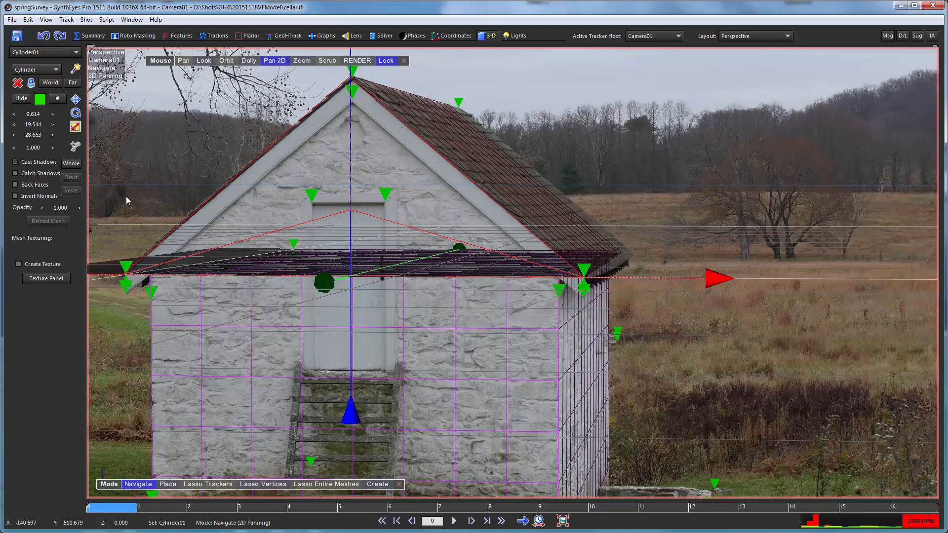
left_click_drag(26, 124, 16, 120)
left_click_drag(638, 275, 642, 275)
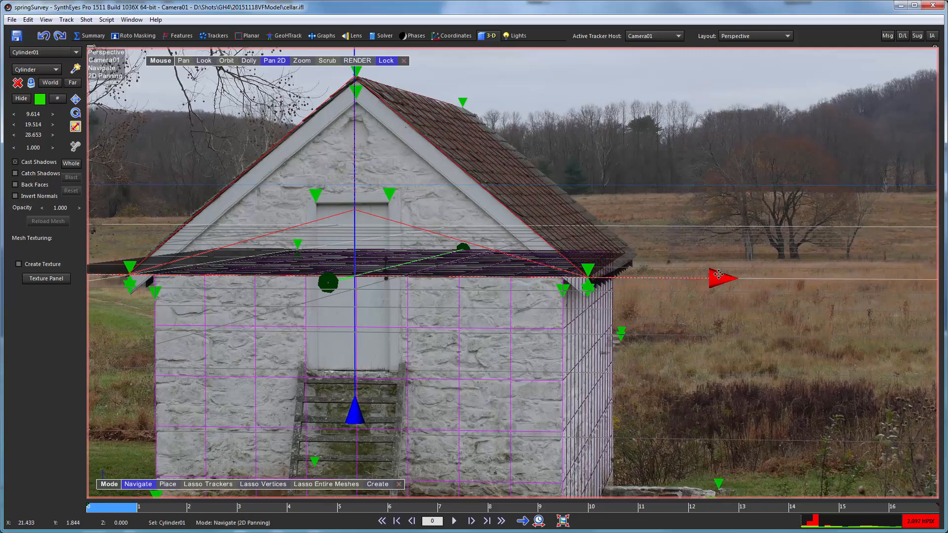
left_click_drag(713, 277, 719, 277)
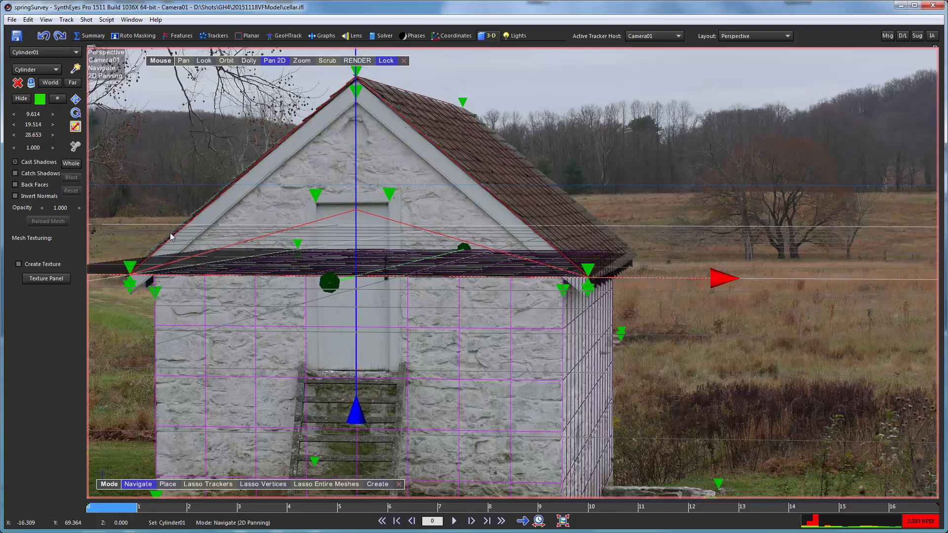
Select the two front eave trackers and compare their positions with the prism's base in the Top view
left_click(128, 269)
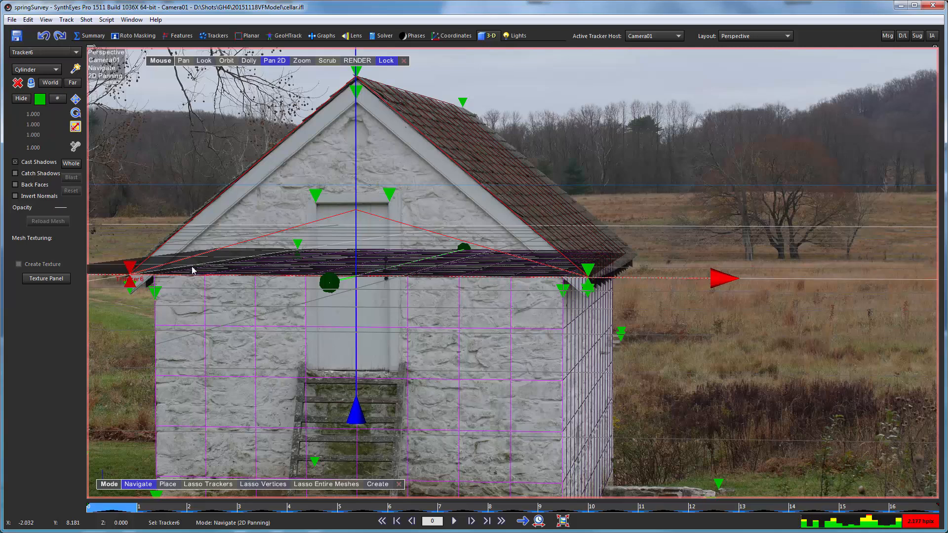
left_click(586, 267)
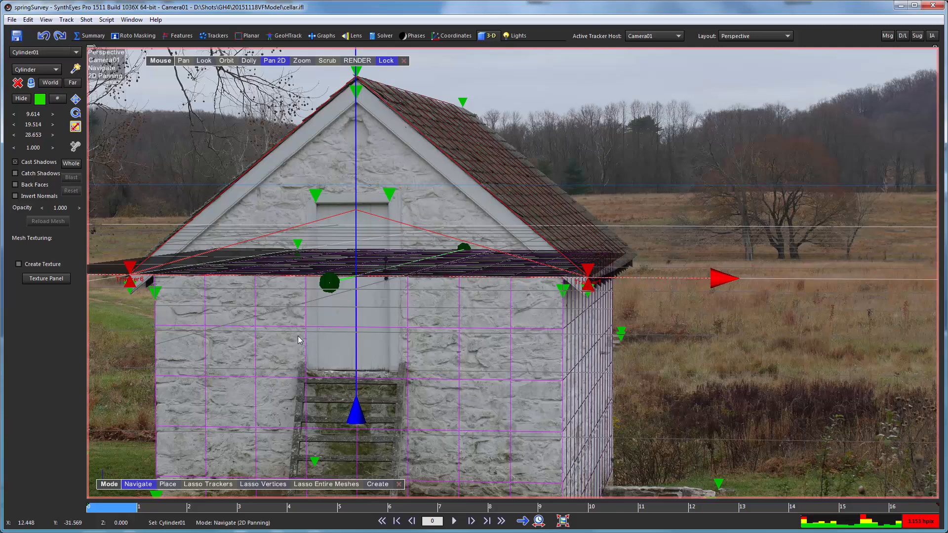
left_click(215, 36)
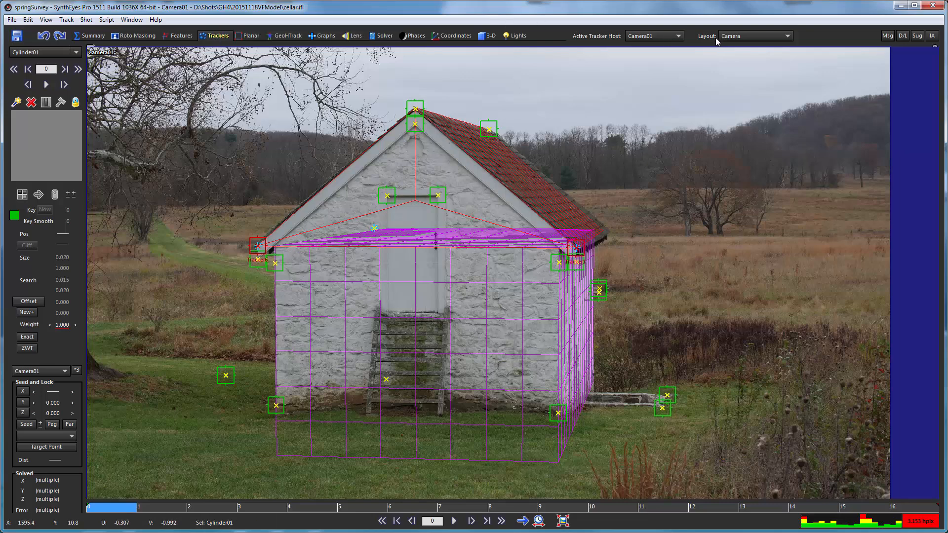
left_click(730, 37)
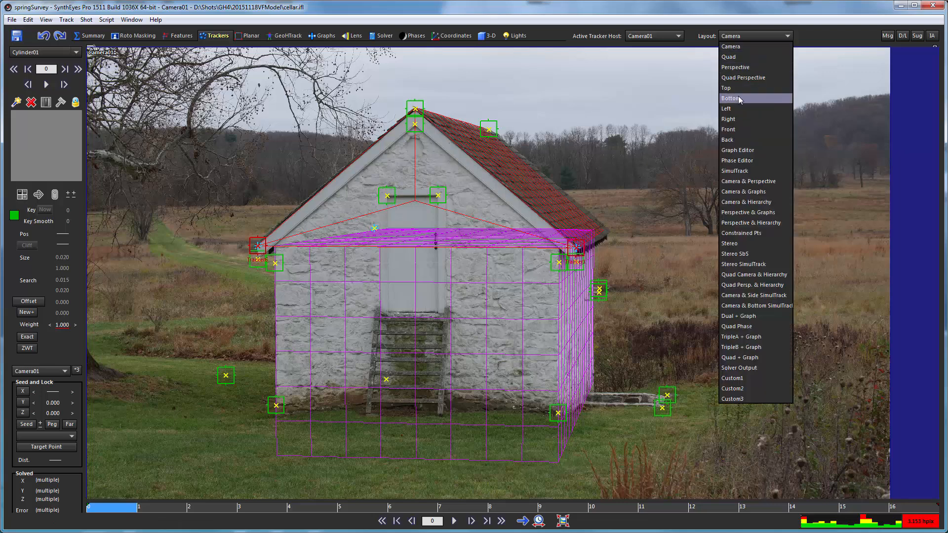
left_click(736, 89)
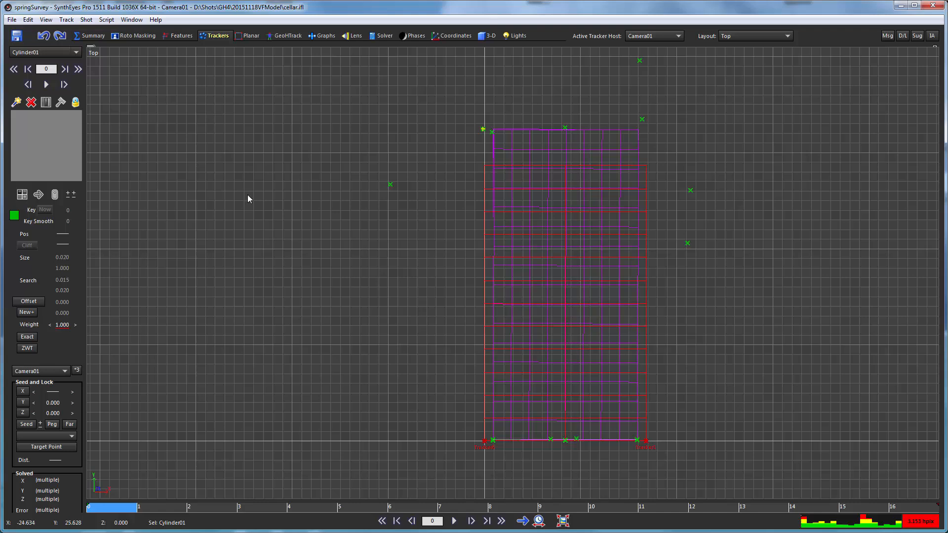
left_click(271, 171)
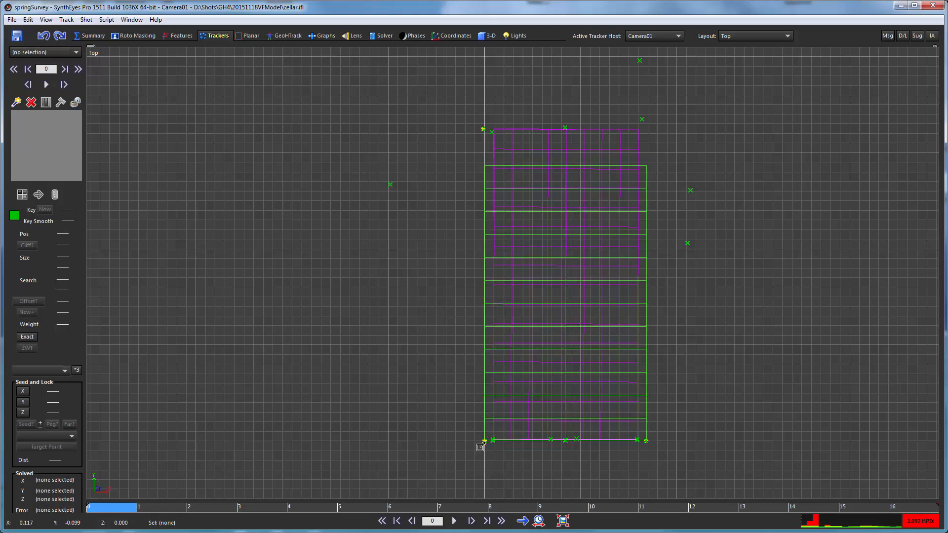
Measure the distance between the two front eave trackers in the Camera view
left_click(730, 36)
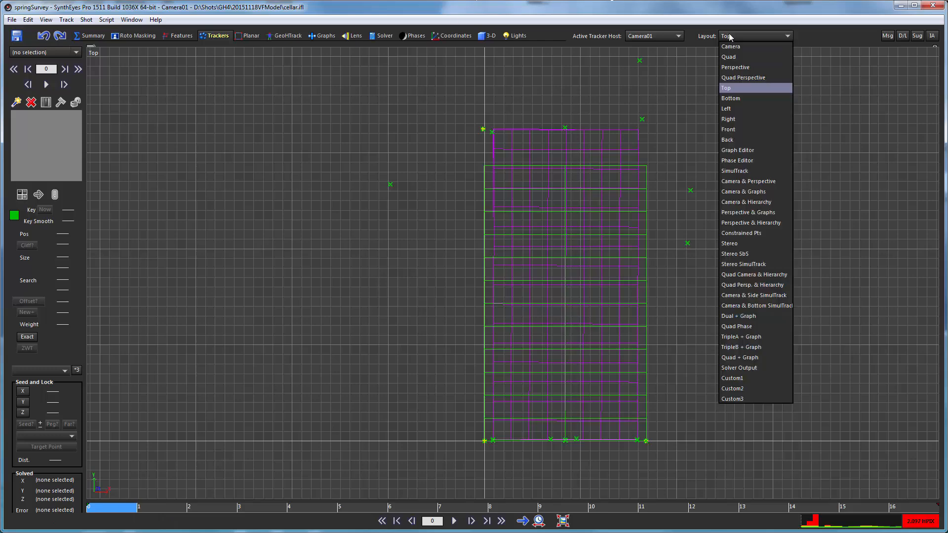
left_click(733, 58)
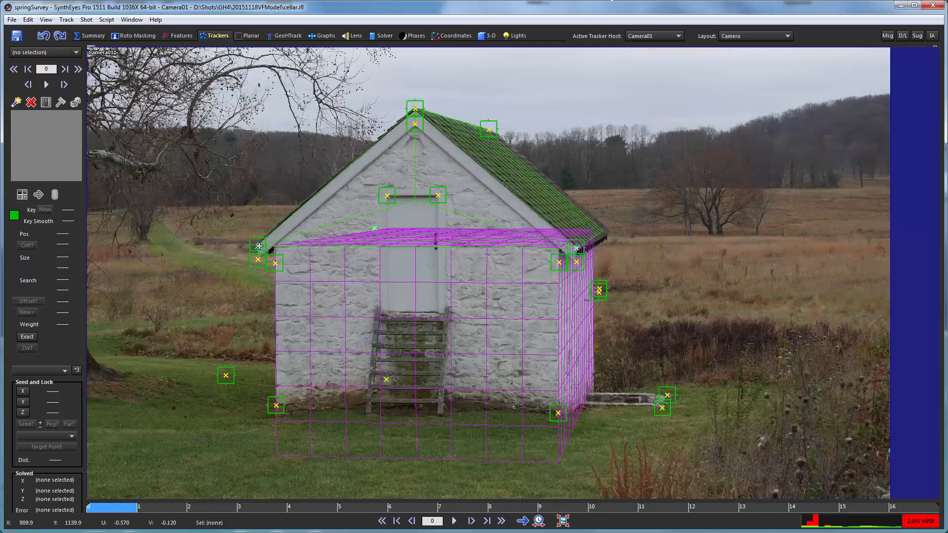
left_click(252, 239)
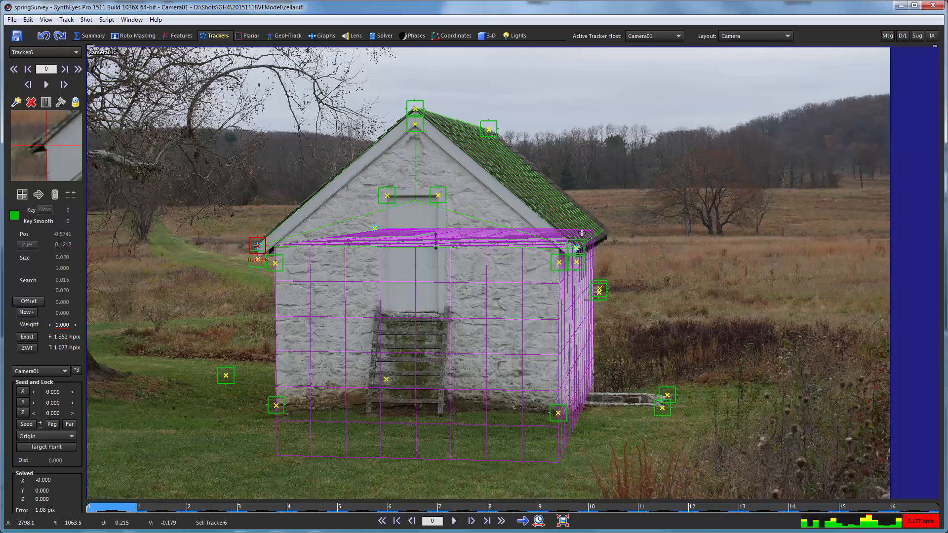
left_click(568, 241, "shift")
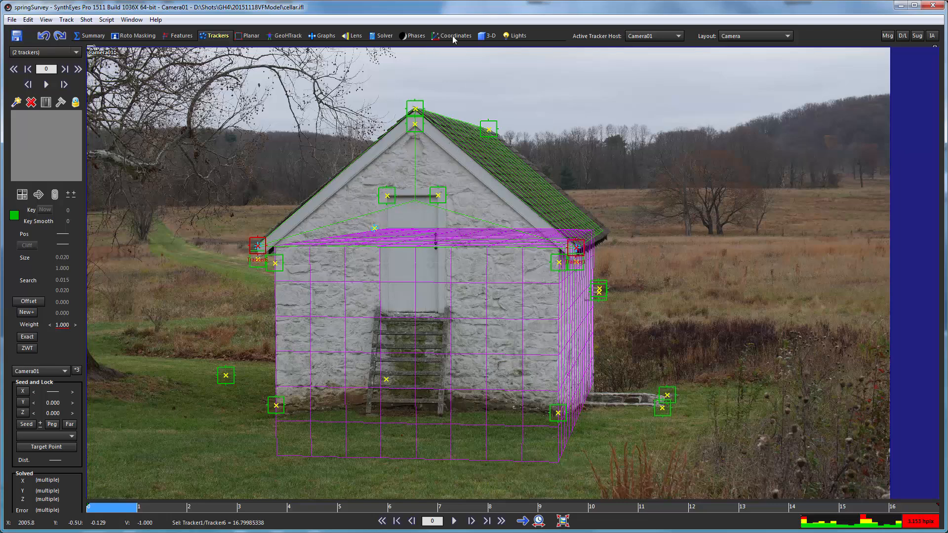
Select the triangular roof prism in the 3-D room and refine its Y scale to about 19.37
left_click(288, 36)
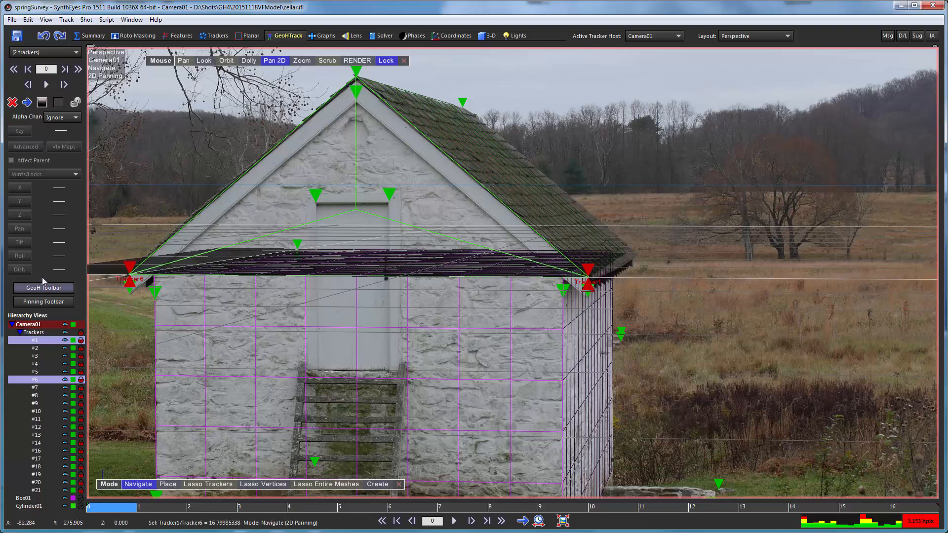
left_click(486, 36)
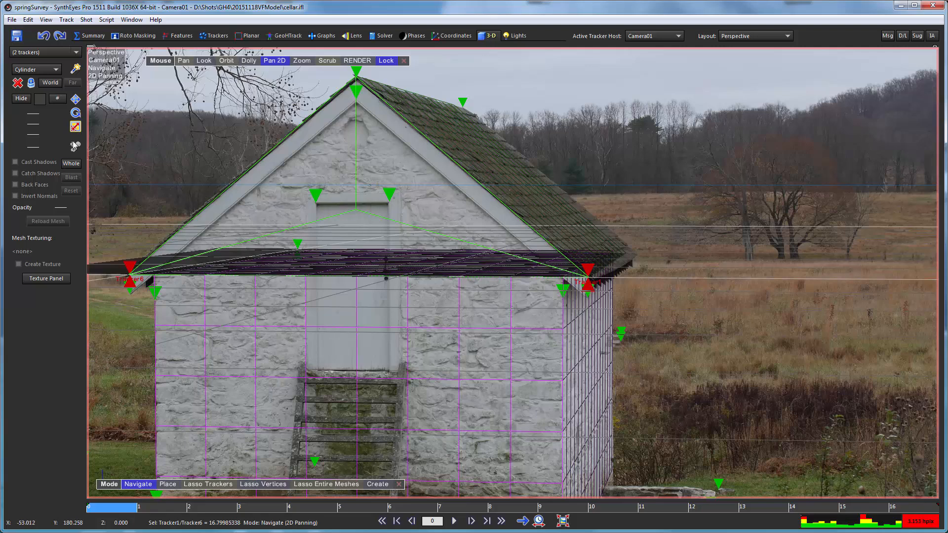
left_click(269, 152)
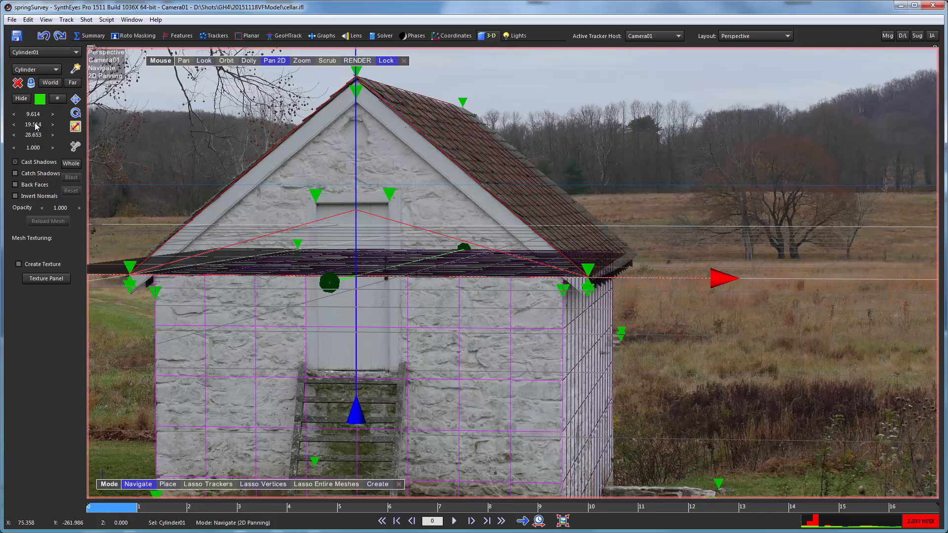
left_click_drag(35, 123, 3, 121)
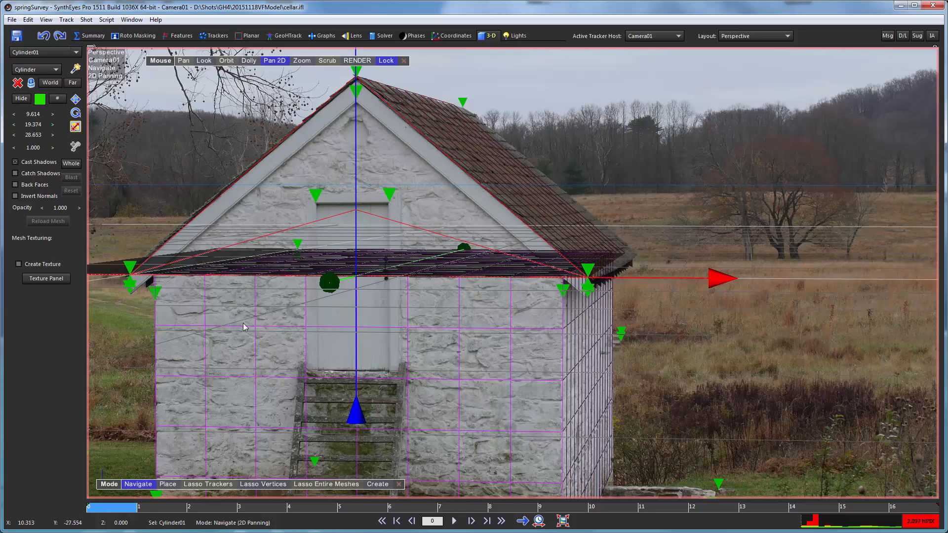
Examine the prism's alignment with the roof at frame 3, from an orbited view, and across the frames through frame 16
left_click(261, 507)
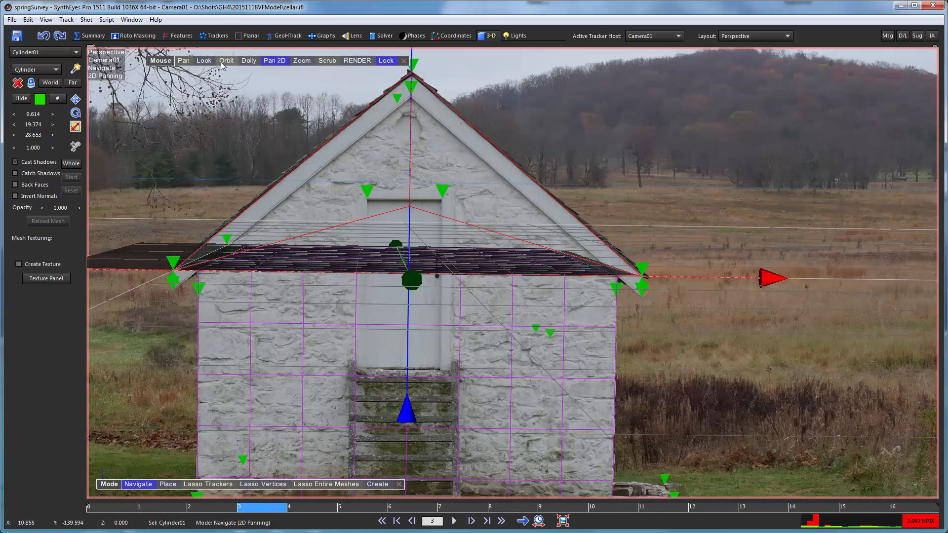
left_click_drag(226, 69, 265, 71)
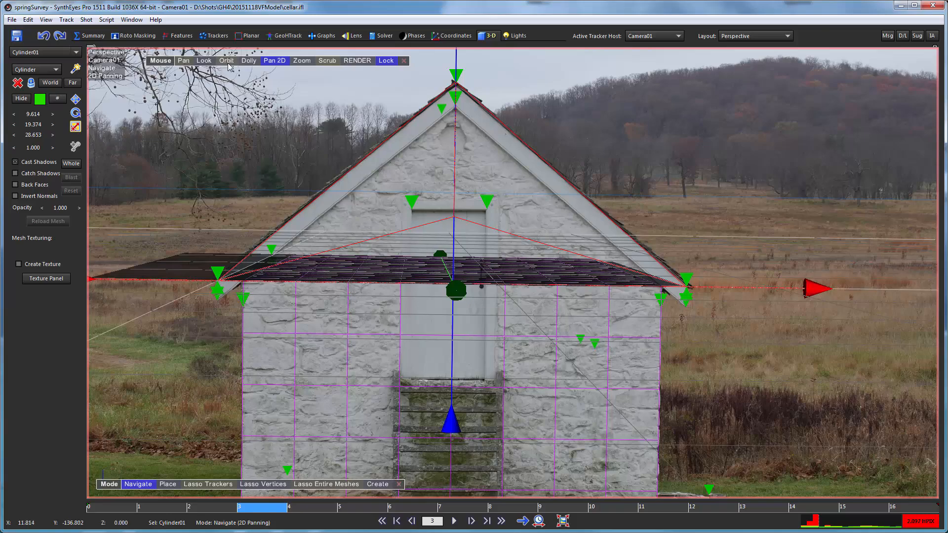
left_click(228, 63)
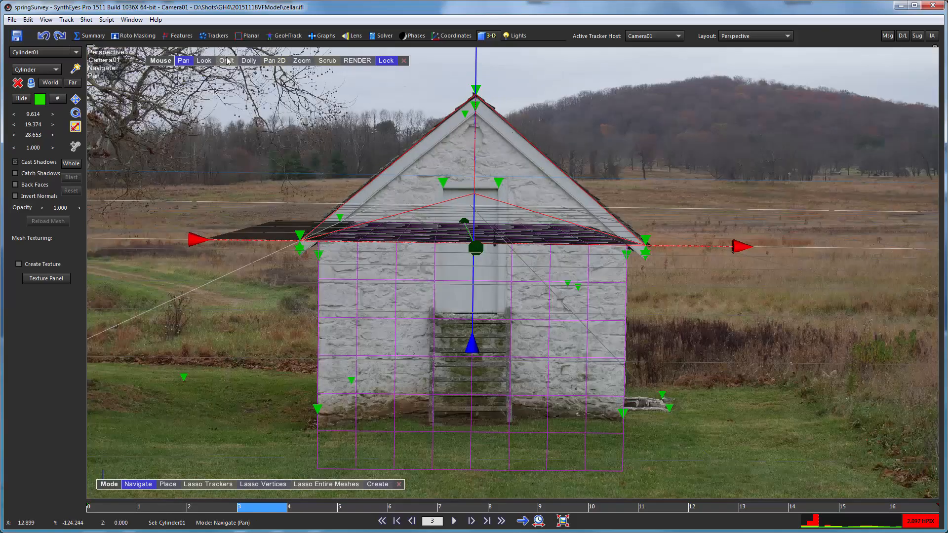
left_click_drag(228, 63, 202, 88)
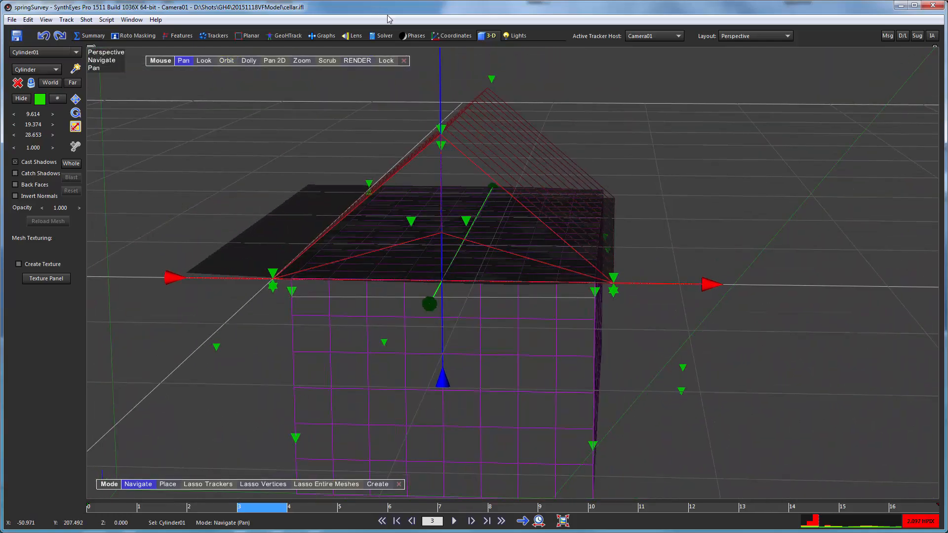
left_click(386, 60)
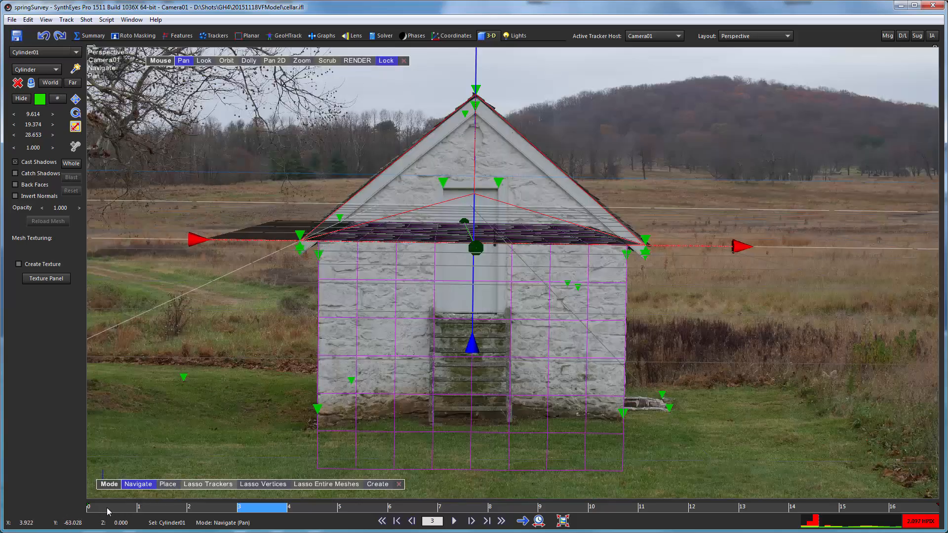
left_click_drag(110, 511, 894, 496)
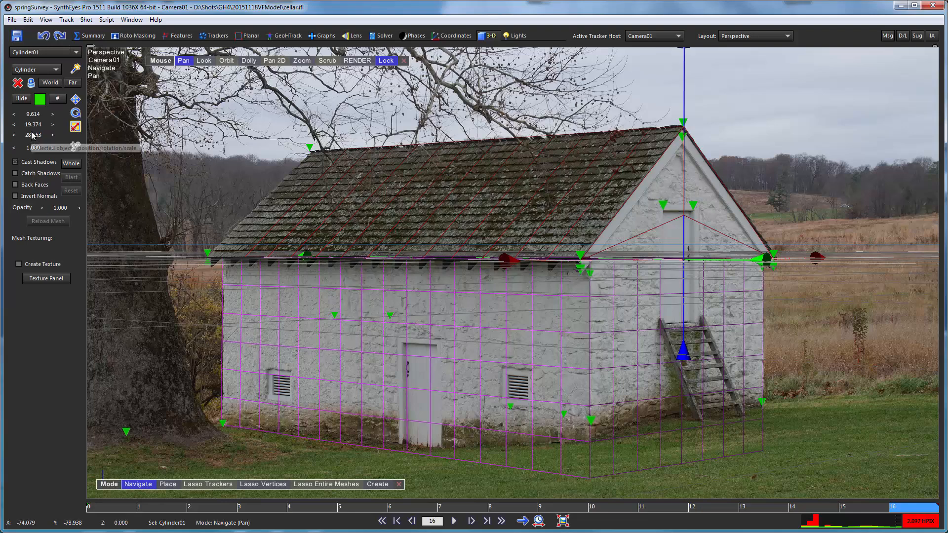
left_click_drag(31, 124, 943, 64)
left_click_drag(5, 57, 306, 36)
left_click_drag(245, 32, 379, 27)
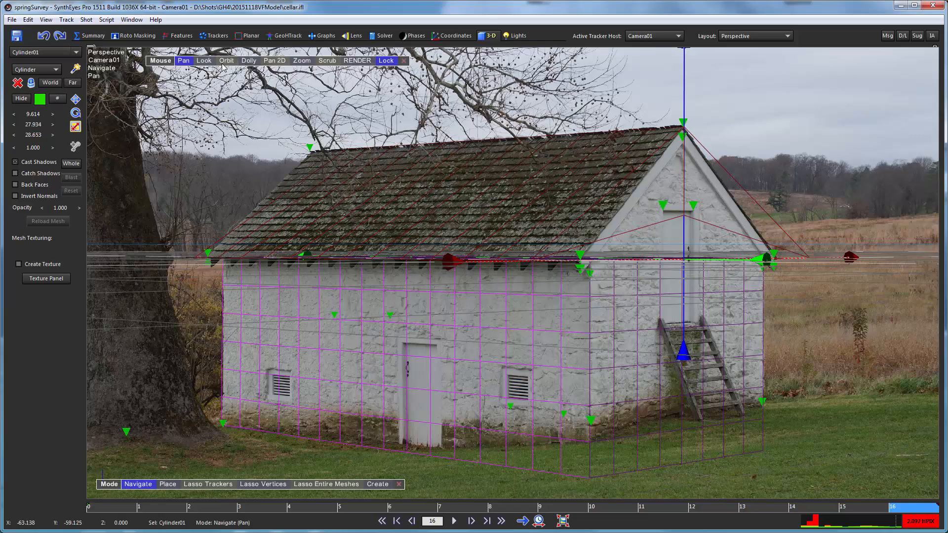
left_click_drag(226, 63, 477, 56)
left_click(183, 61)
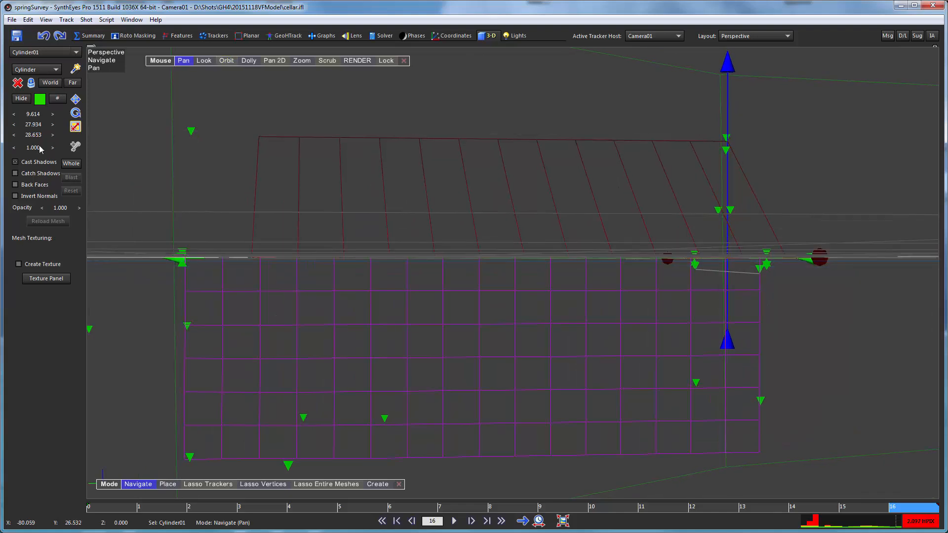
left_click_drag(30, 127, 532, 58)
left_click_drag(32, 124, 20, 124)
left_click(386, 60)
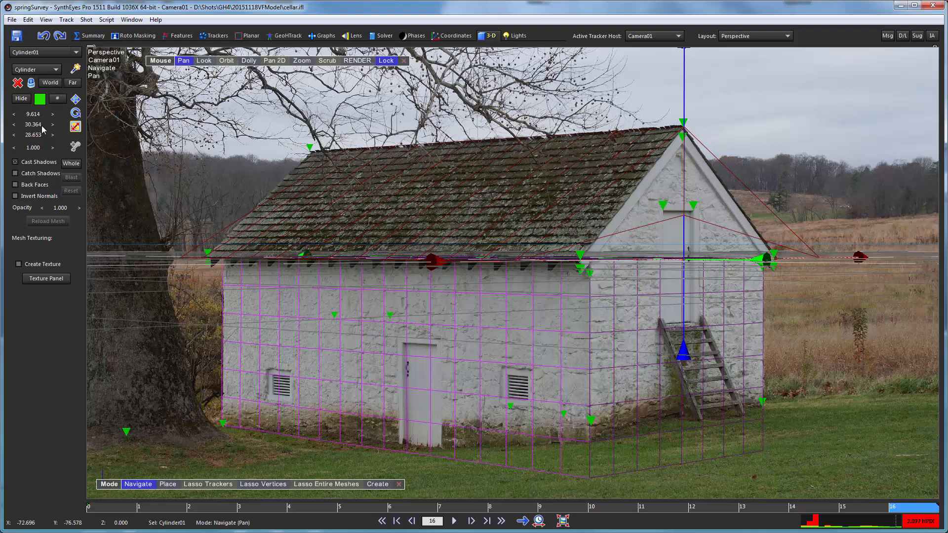
left_click(44, 36)
left_click(44, 36)
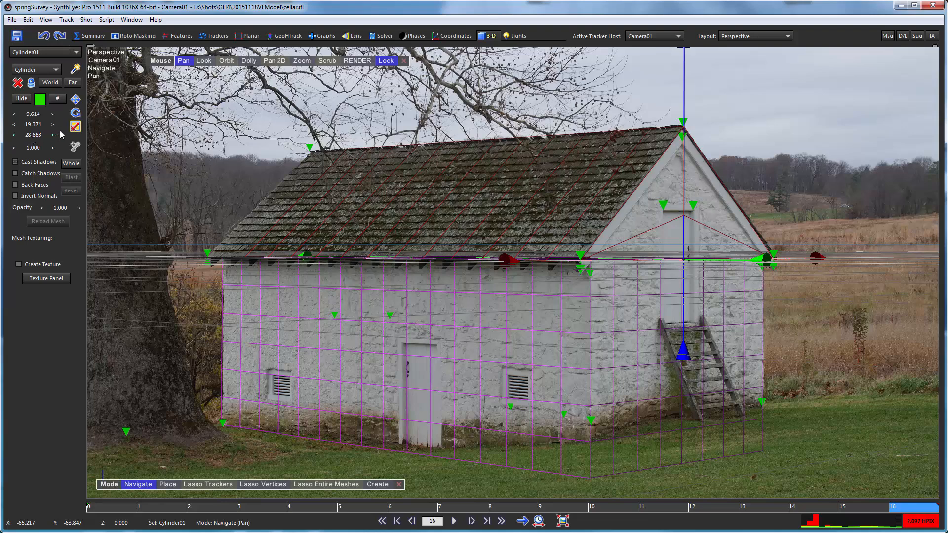
Lengthen the roof prism by raising its Z scale to about 32.70, matching its far end to the rear roof trackers at frame 16
left_click_drag(60, 131, 540, 197)
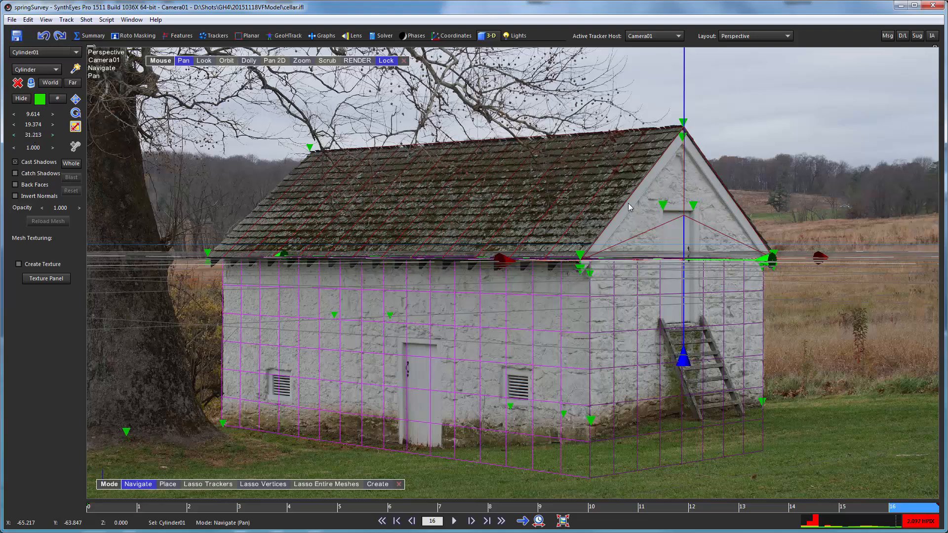
left_click_drag(627, 203, 889, 194)
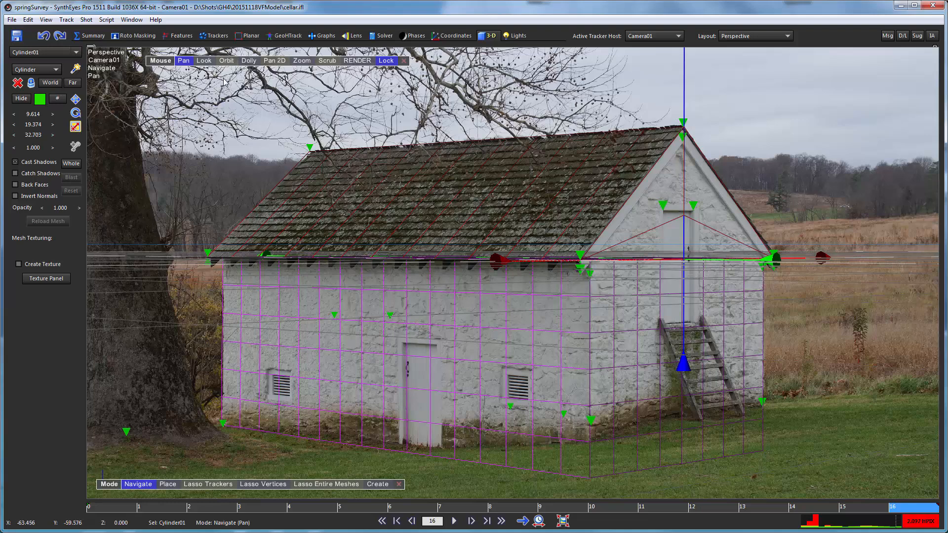
left_click(226, 62)
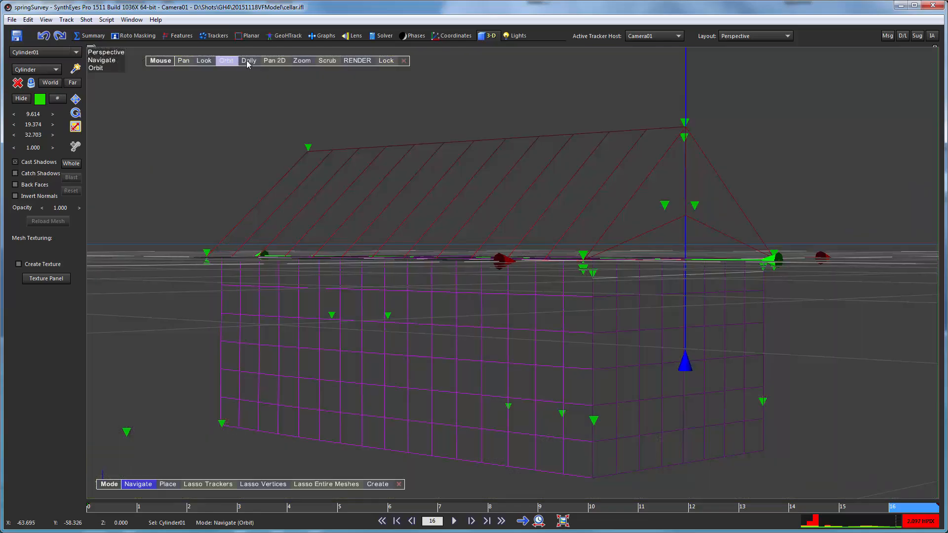
left_click_drag(257, 75, 414, 89)
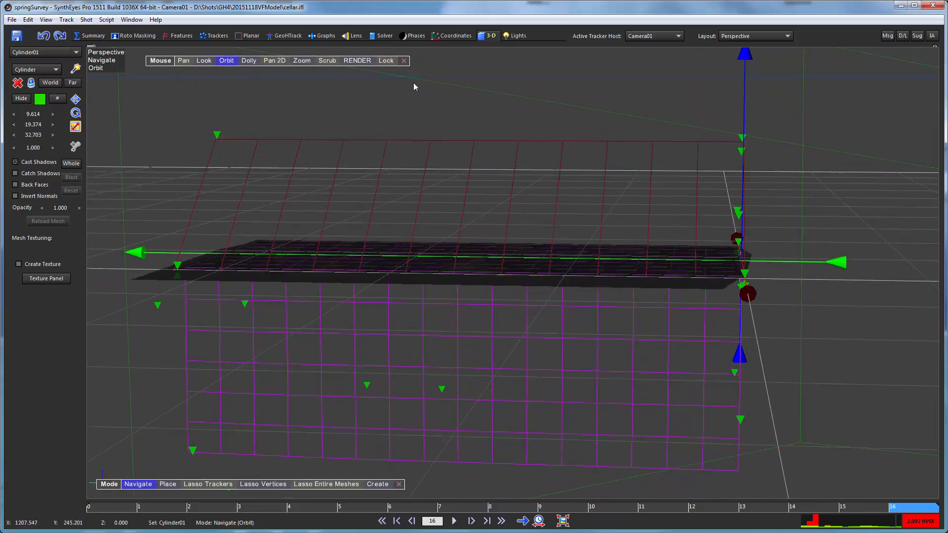
left_click(184, 60)
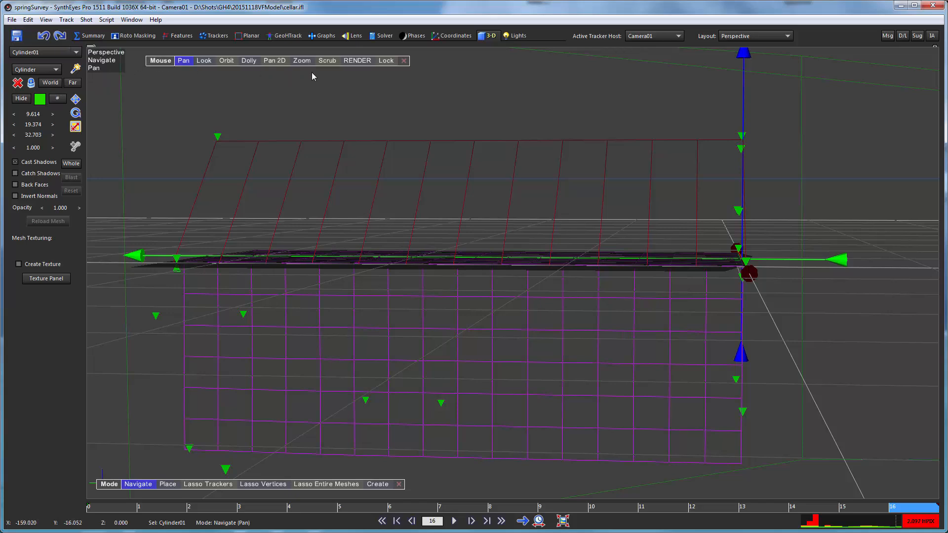
left_click(384, 61)
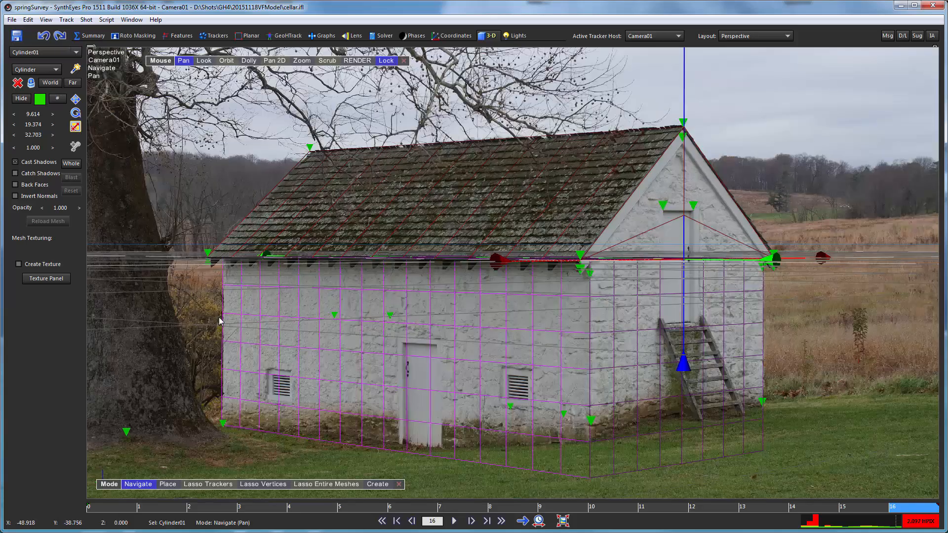
Review the prism through the survey frames and inspect its front corner against the right eave tracker up close at frame 0
left_click_drag(124, 515, 928, 457)
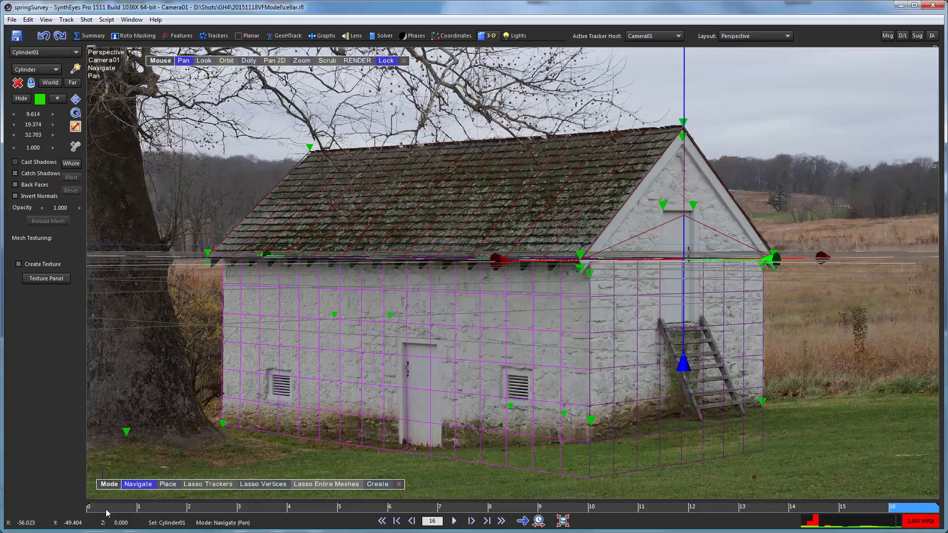
left_click_drag(106, 508, 106, 474)
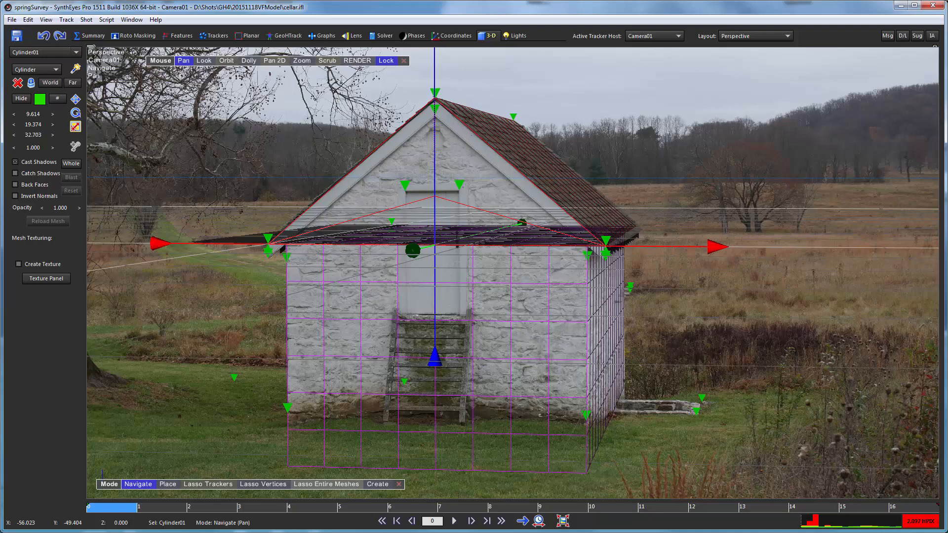
scroll(617, 245, "up", 5)
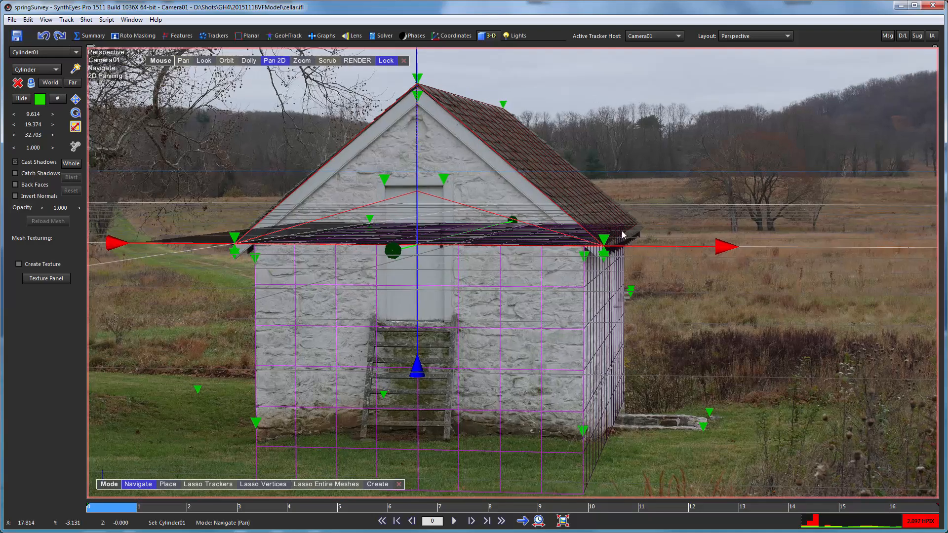
scroll(614, 143, "up", 3)
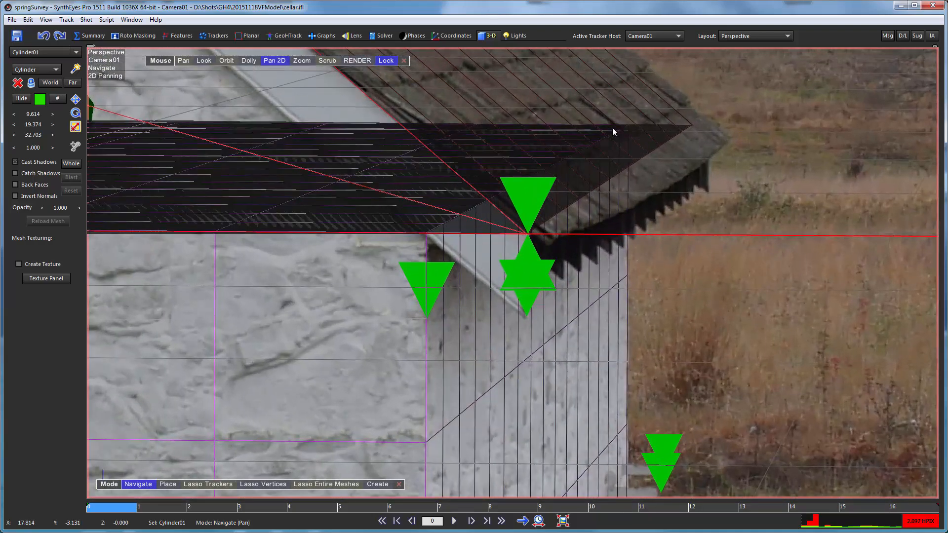
scroll(612, 128, "down", 2)
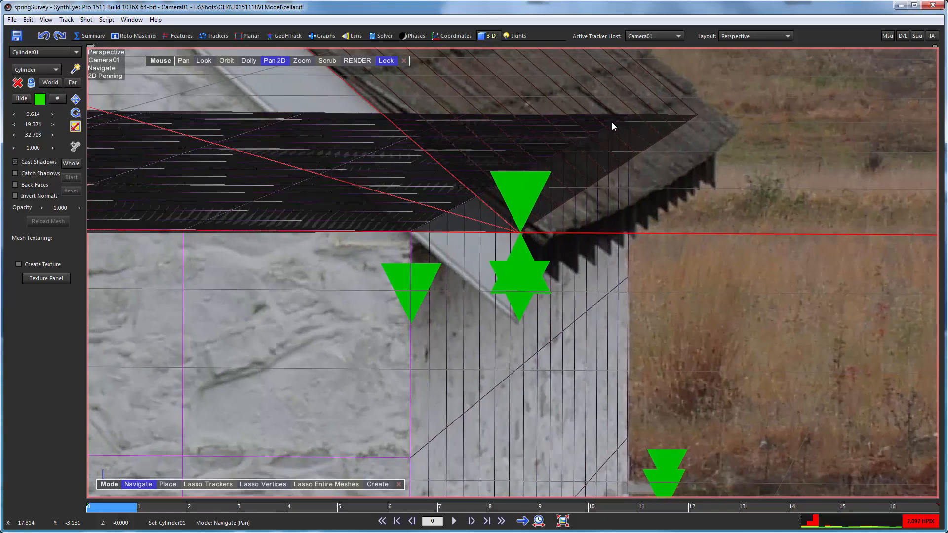
scroll(608, 141, "down", 2)
scroll(604, 160, "up", 5)
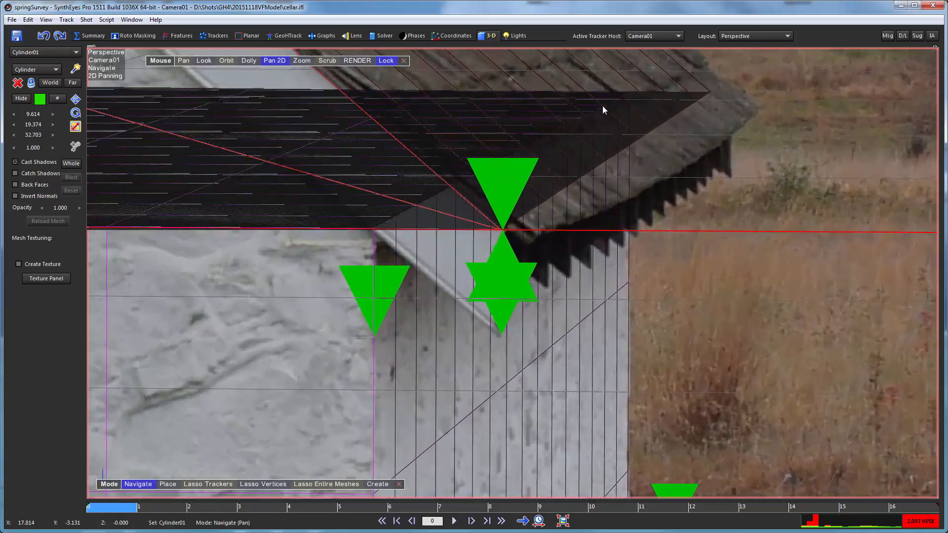
scroll(590, 74, "up", 3)
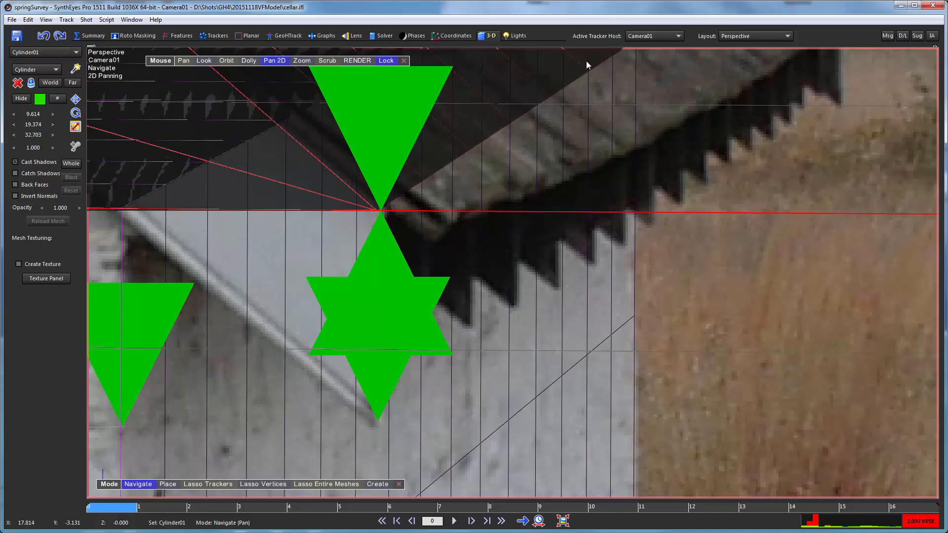
scroll(585, 61, "down", 8)
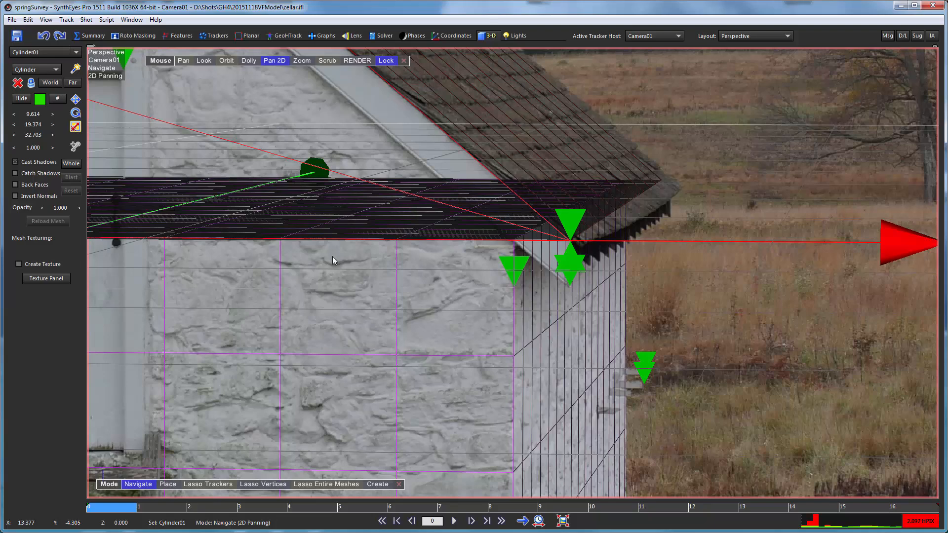
Compare the prism's edges with the roof slopes, rear eave and rear ridge corner at frames 0, 14 and 16
middle_click_drag(358, 298, 412, 447)
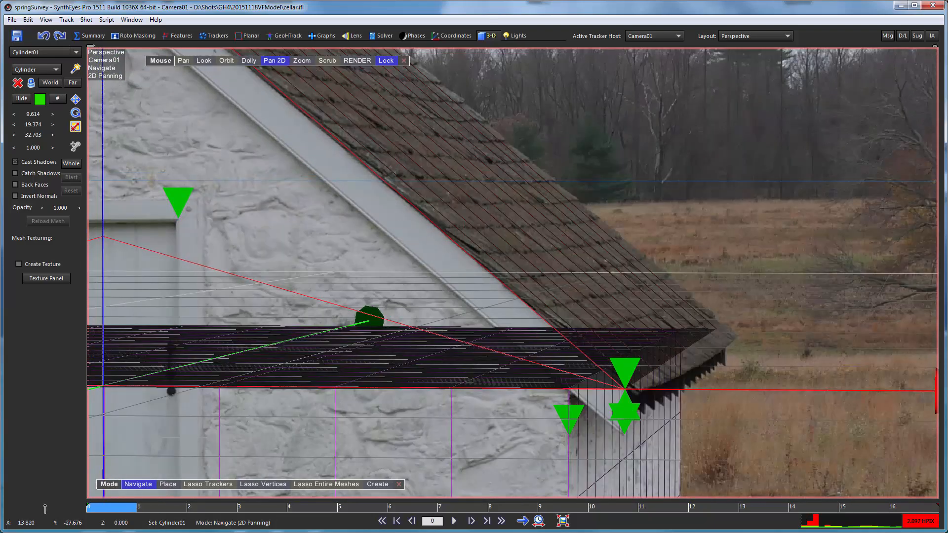
left_click_drag(58, 512, 815, 507)
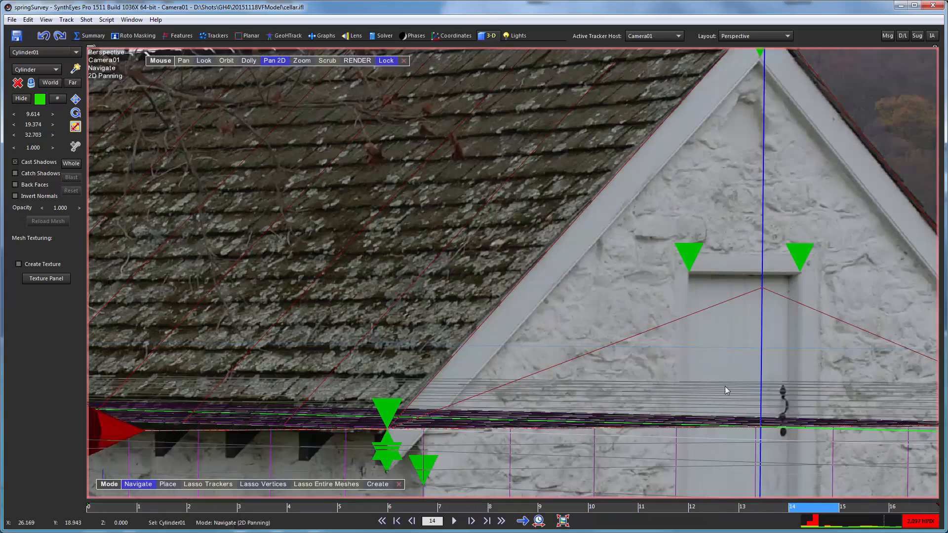
middle_click_drag(230, 129, 945, 89)
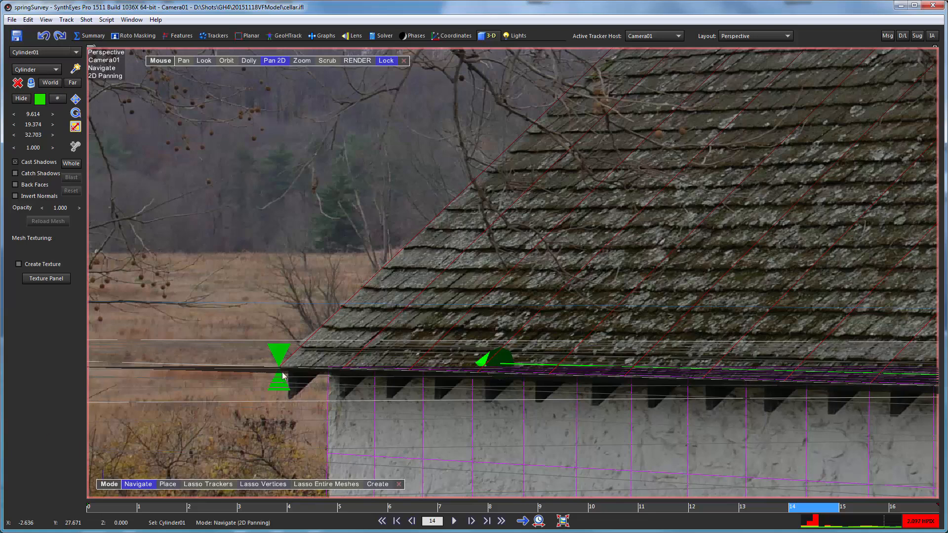
middle_click_drag(609, 176, 649, 84)
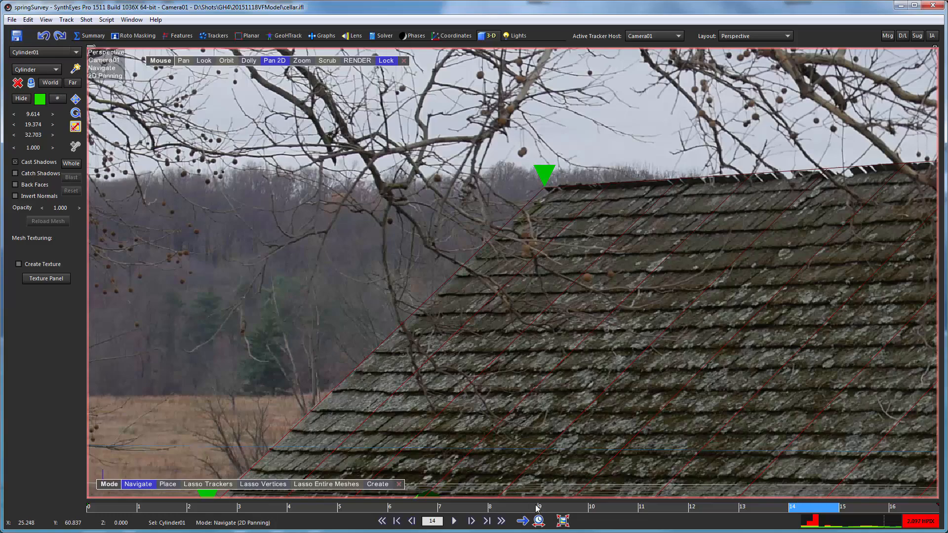
left_click_drag(539, 509, 903, 508)
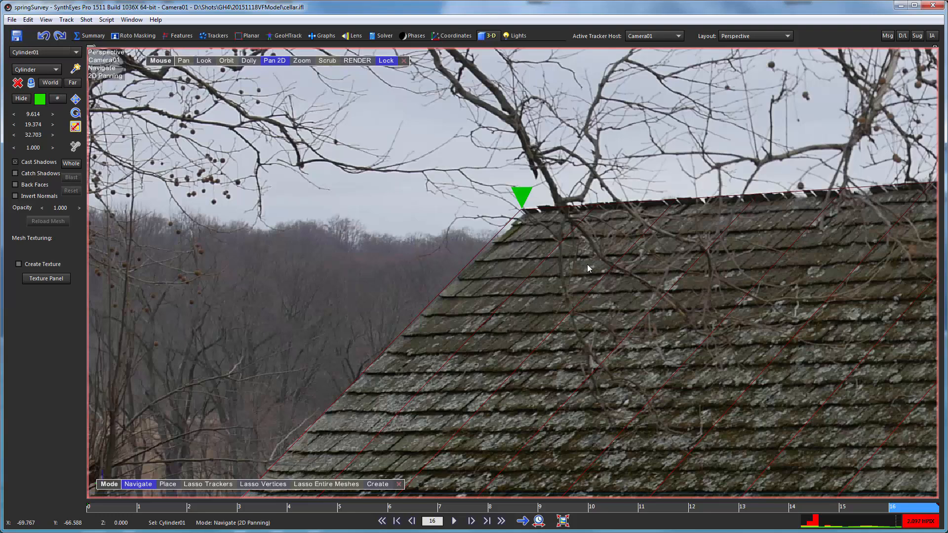
left_click(129, 508)
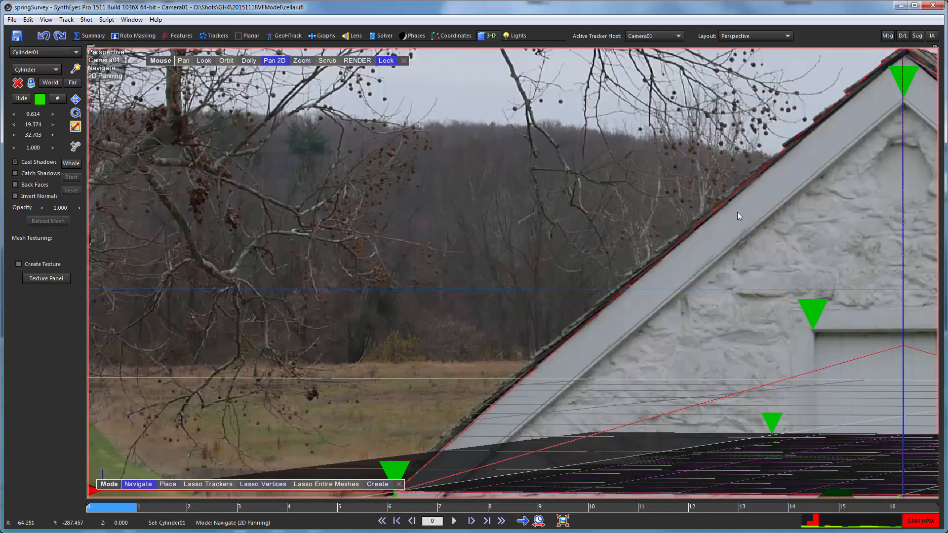
left_click_drag(737, 215, 912, 236)
left_click_drag(733, 226, 878, 362)
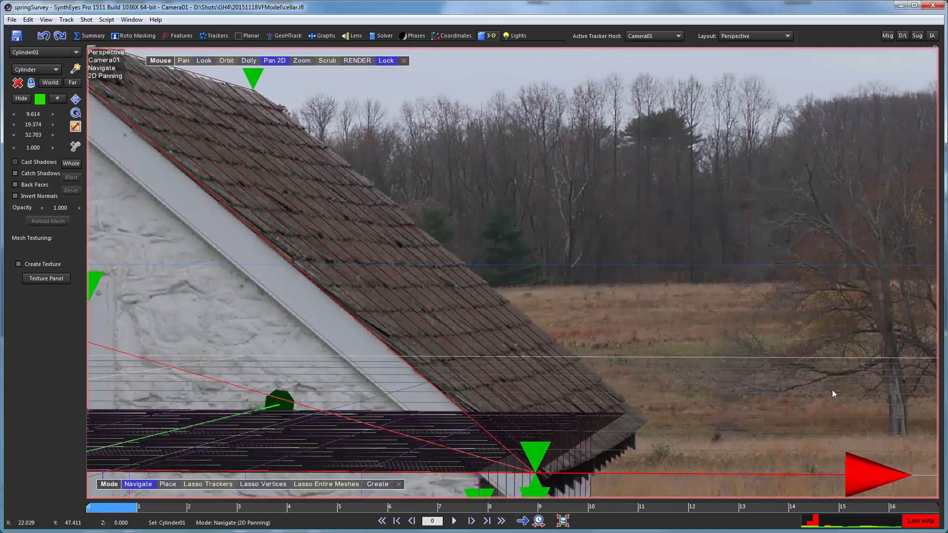
Use Smudge Mesh with a range of about 12.70 to pull the roof prism's rear right eave corner out to the photographed roof corner
left_click(268, 37)
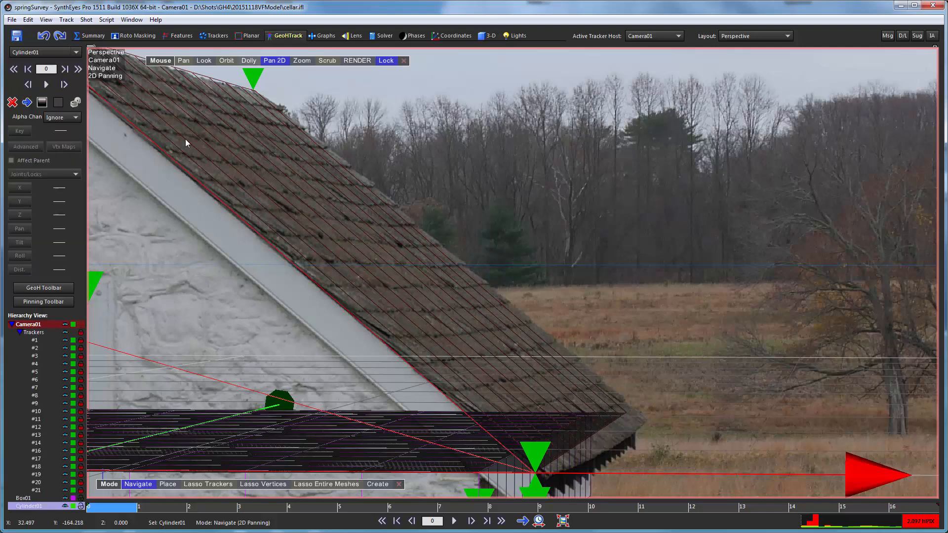
left_click(42, 289)
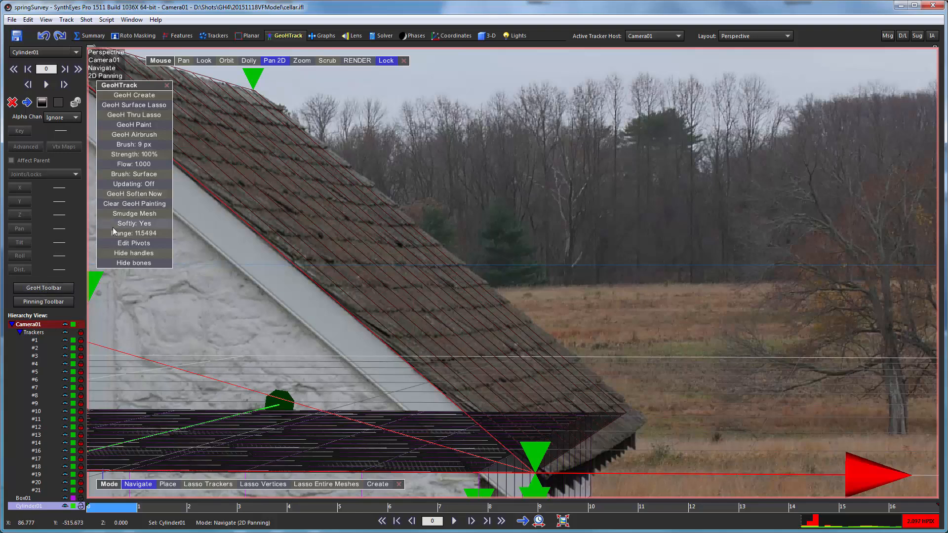
left_click(134, 213)
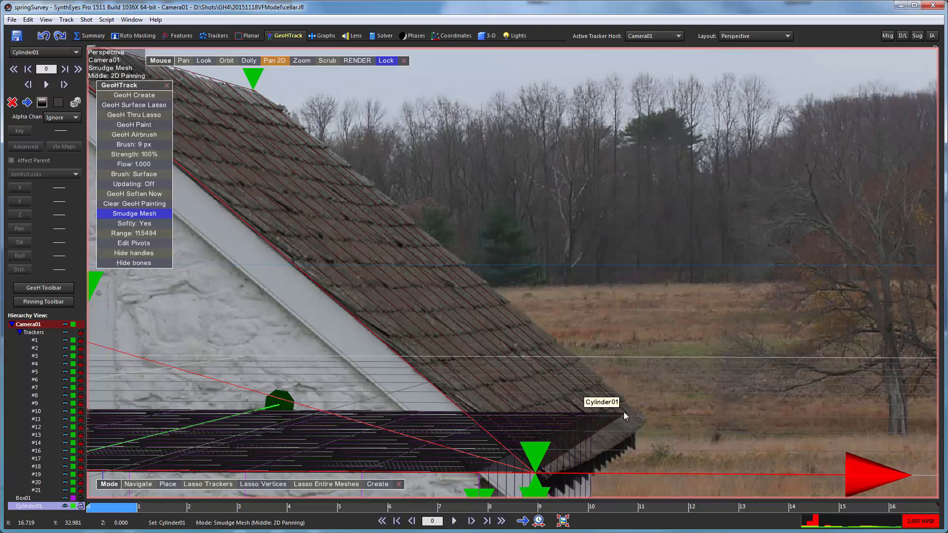
mouse_move(623, 412)
left_mouse_down()
mouse_move(653, 414)
mouse_move(627, 413)
mouse_move(627, 439)
mouse_move(645, 420)
left_mouse_up()
scroll(647, 421, "up", 5)
scroll(647, 421, "up", 7)
scroll(646, 421, "up", 2)
scroll(646, 421, "up", 1)
scroll(633, 418, "down", 1)
scroll(629, 415, "down", 2)
scroll(627, 414, "down", 5)
scroll(626, 413, "down", 3)
scroll(627, 420, "down", 2)
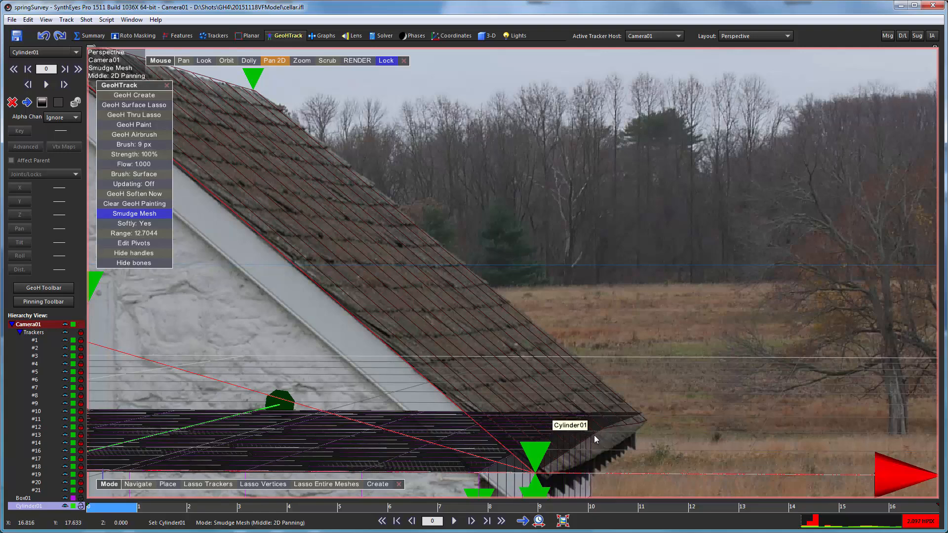
Smudge the roof prism's right eave edge slightly outward and down to follow the curved eave at frame 0
left_click(561, 460)
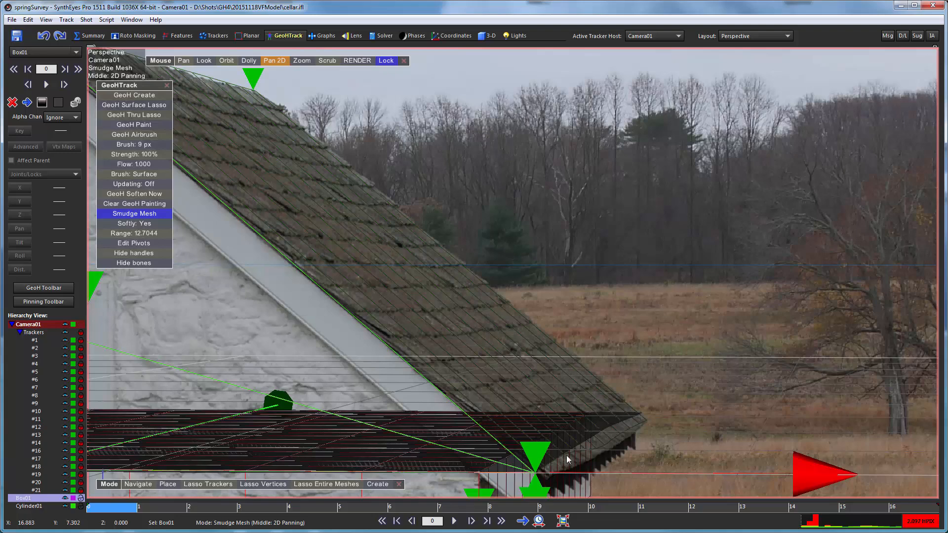
scroll(569, 464, "up", 4)
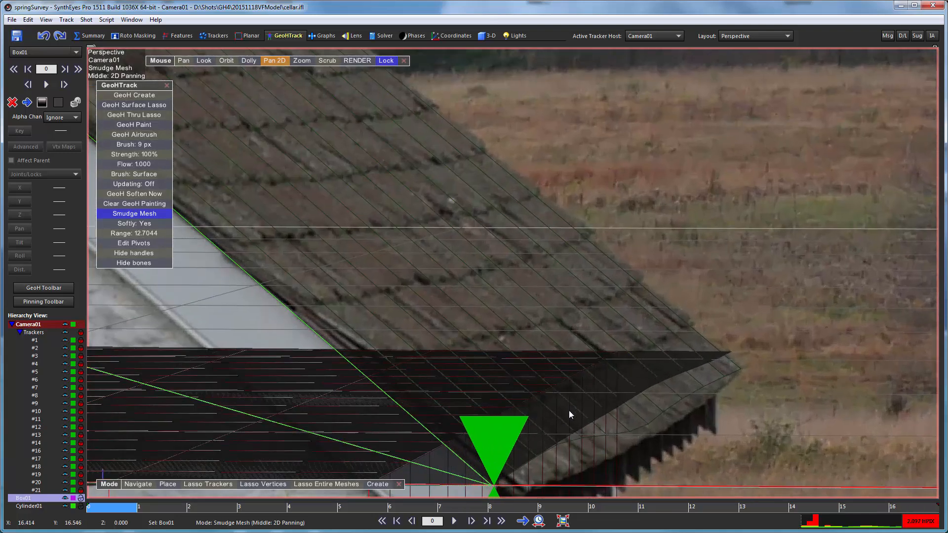
left_click(561, 449)
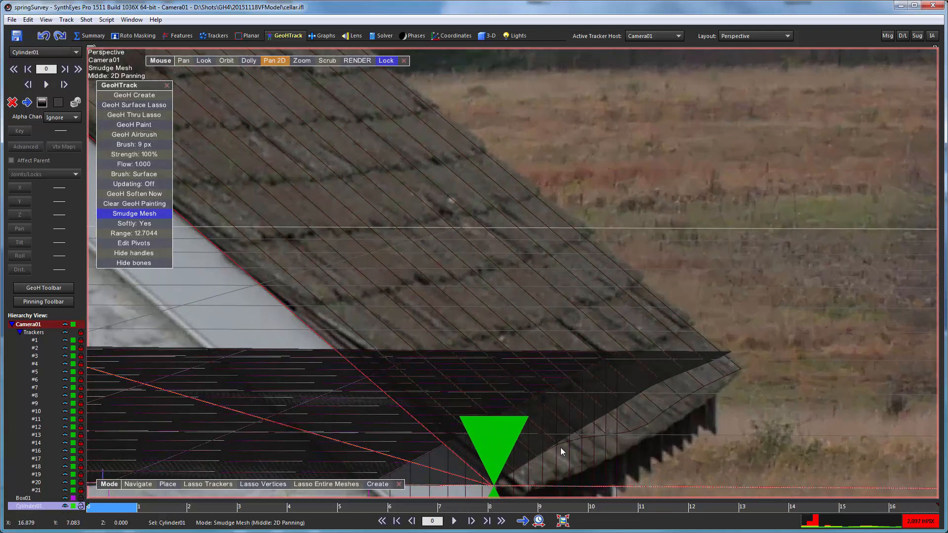
left_click_drag(561, 447, 579, 463)
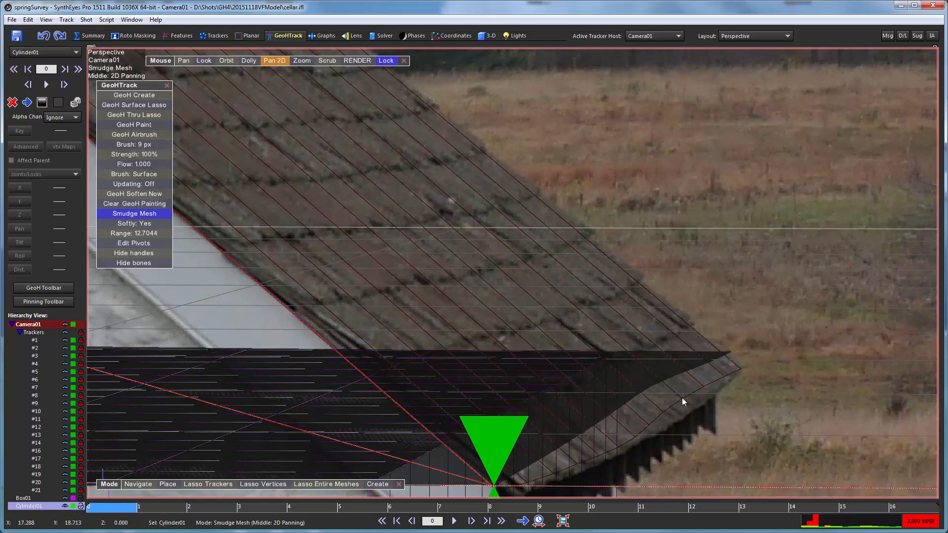
left_click_drag(683, 399, 692, 407)
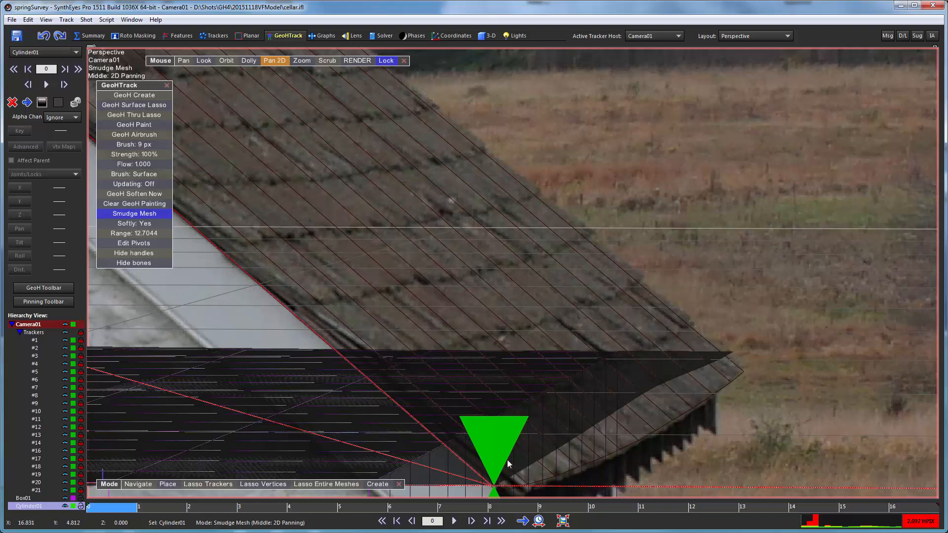
scroll(483, 372, "down", 2)
scroll(541, 336, "down", 2)
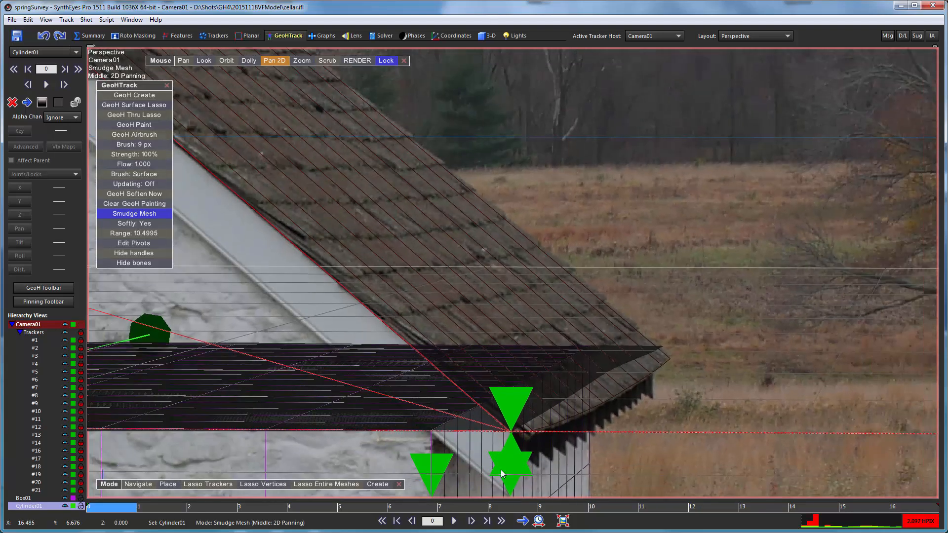
Compare the smudged roof mesh with the building in the full view at frames 11 and 0
left_click_drag(435, 507, 651, 513)
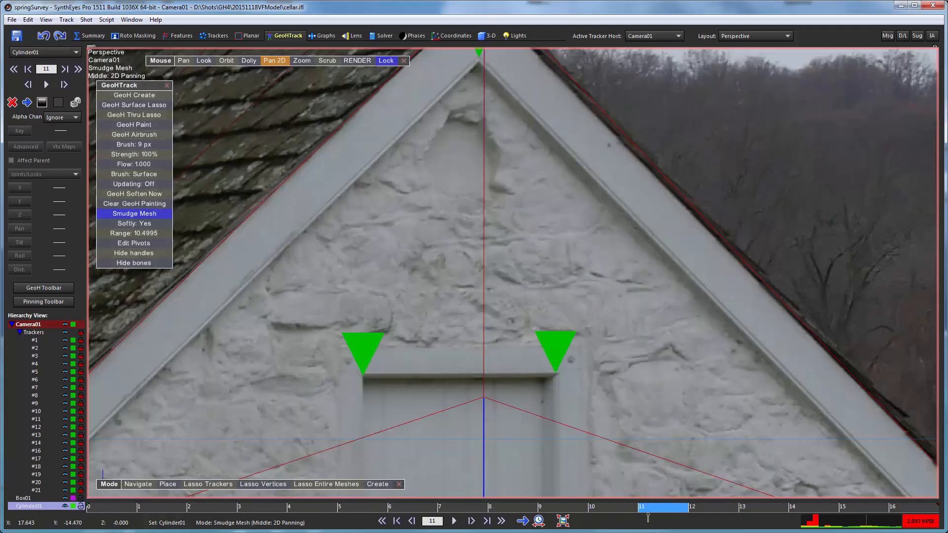
left_click(282, 62)
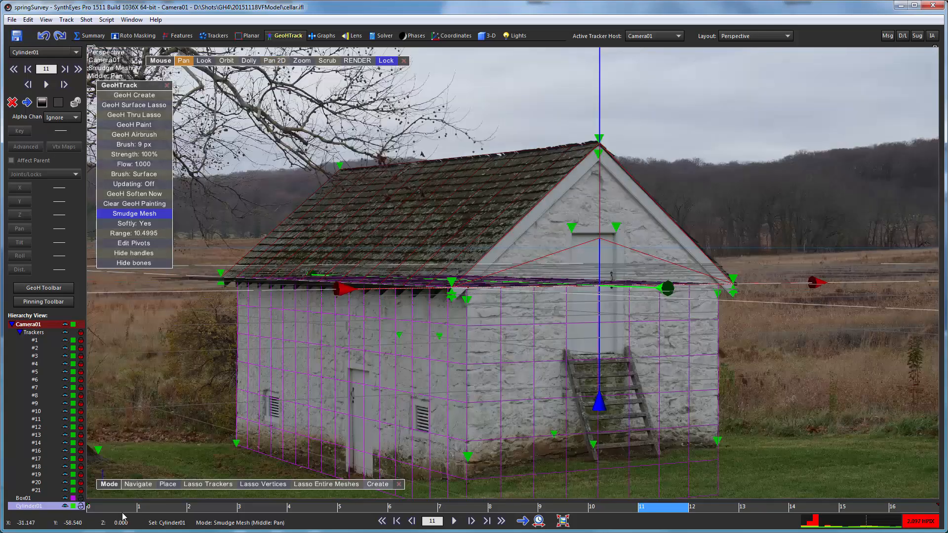
left_click_drag(124, 513, 100, 504)
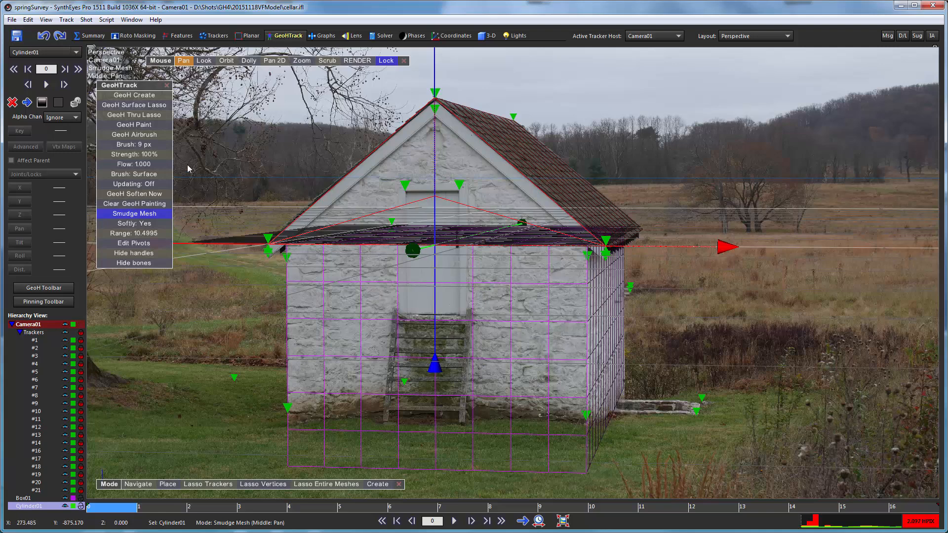
Turn off shadow casting for the roof prism and the wall box
left_click(485, 36)
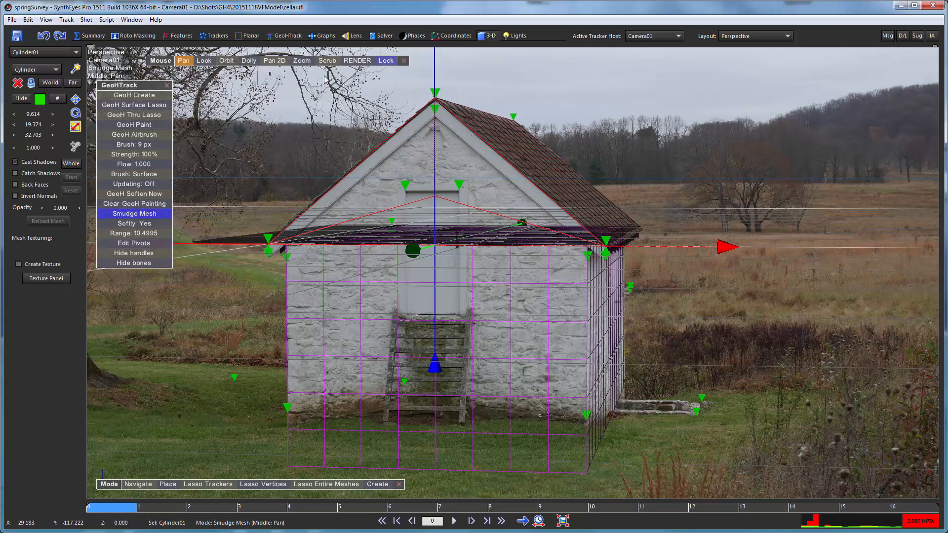
left_click(16, 162)
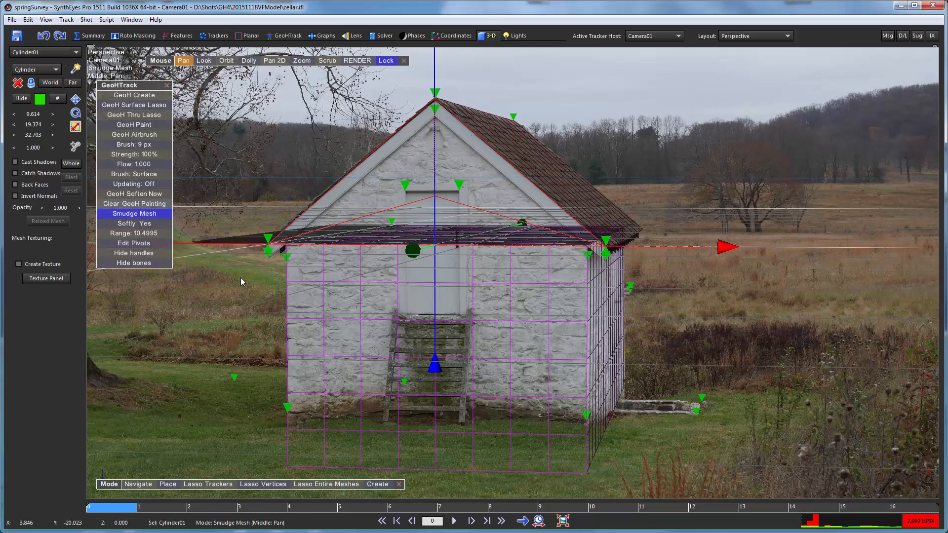
left_click(313, 283)
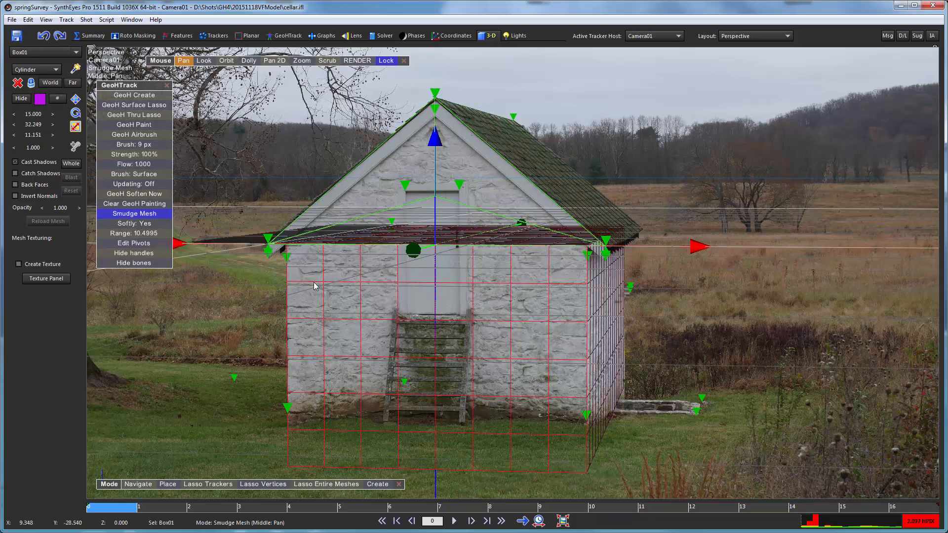
left_click(15, 162)
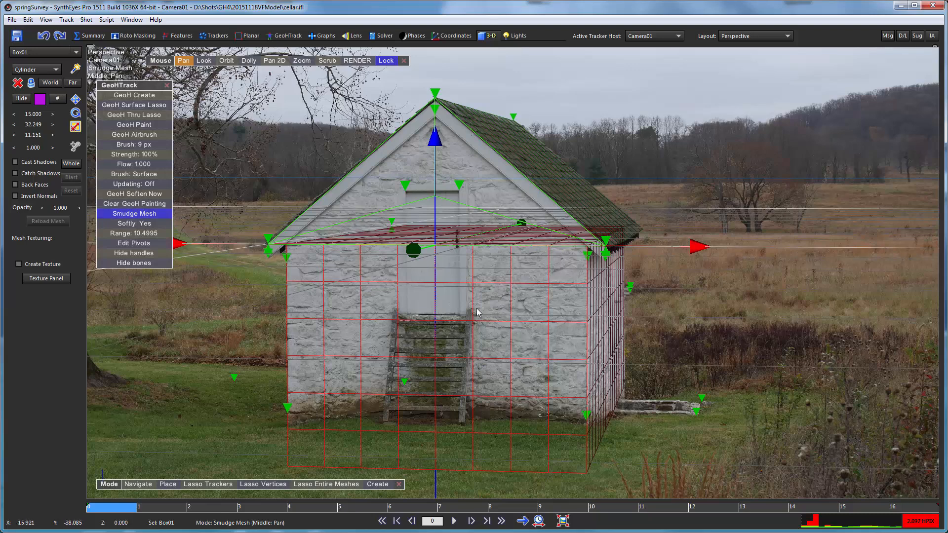
Change the roof prism's display color to magenta, return to Navigate mode and deselect the mesh
scroll(654, 201, "up", 6)
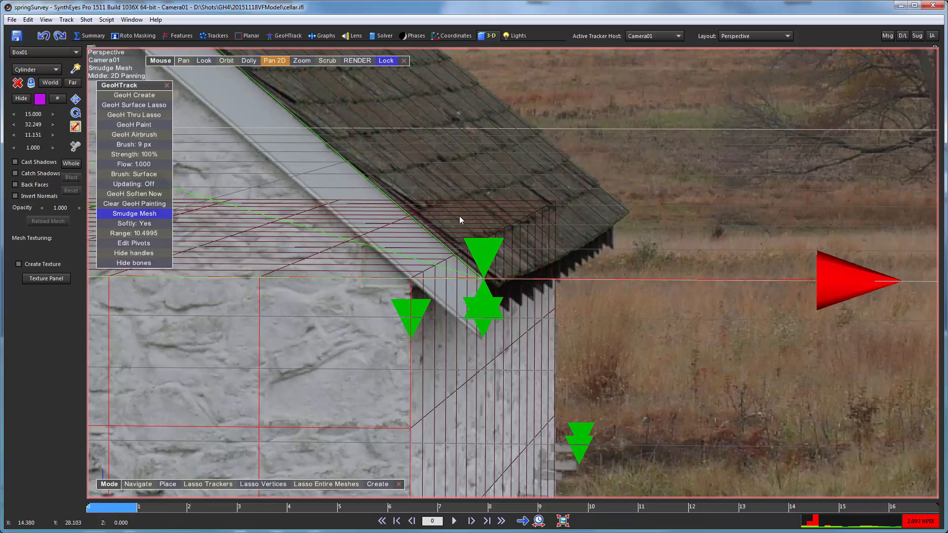
left_click(612, 227)
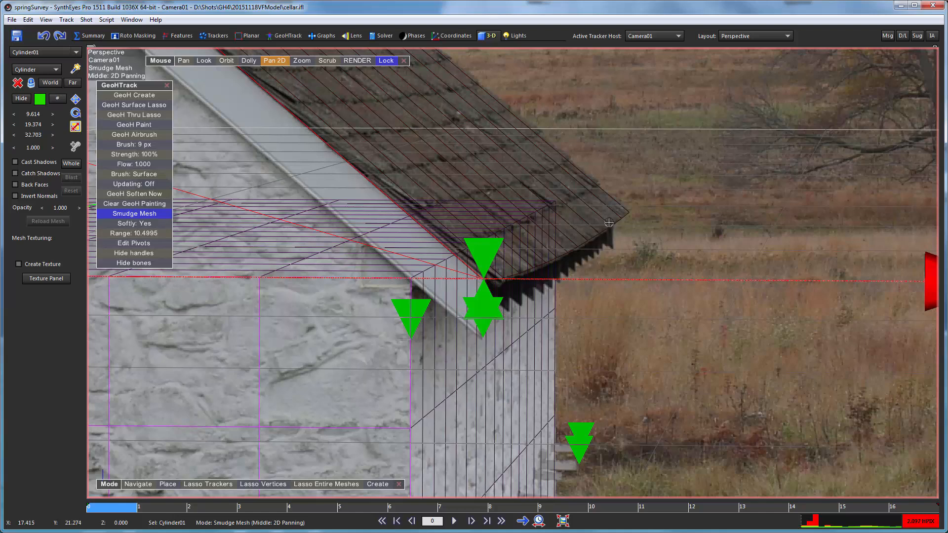
left_click(40, 100)
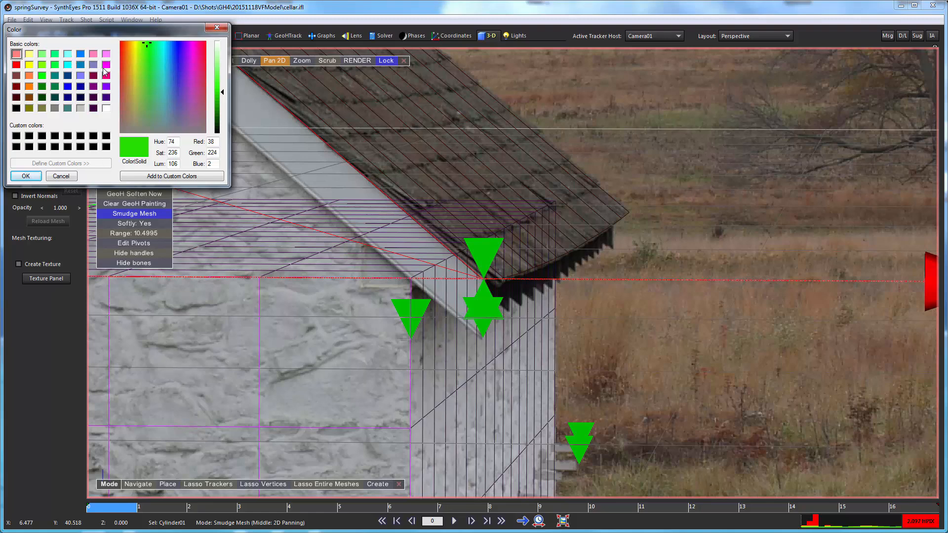
left_click(106, 64)
left_click(25, 176)
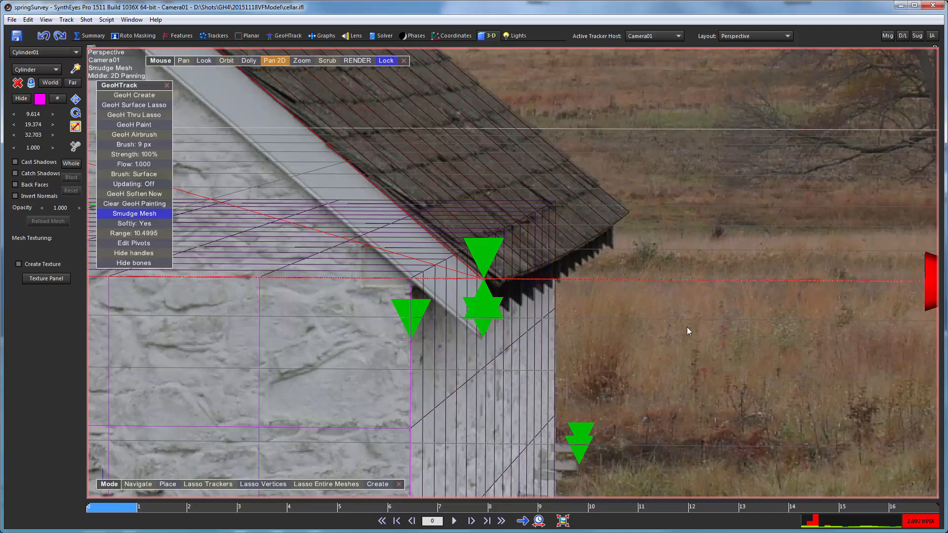
left_click(129, 484)
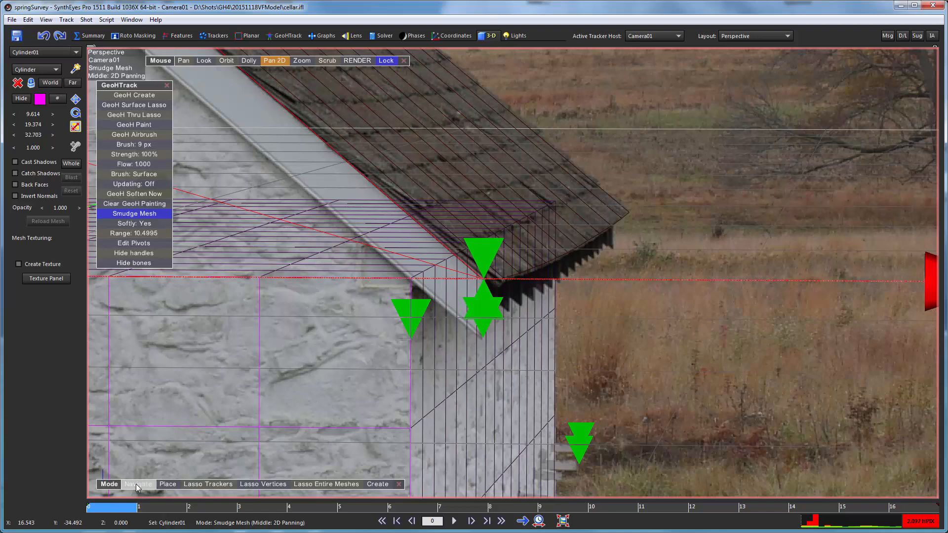
left_click(700, 344)
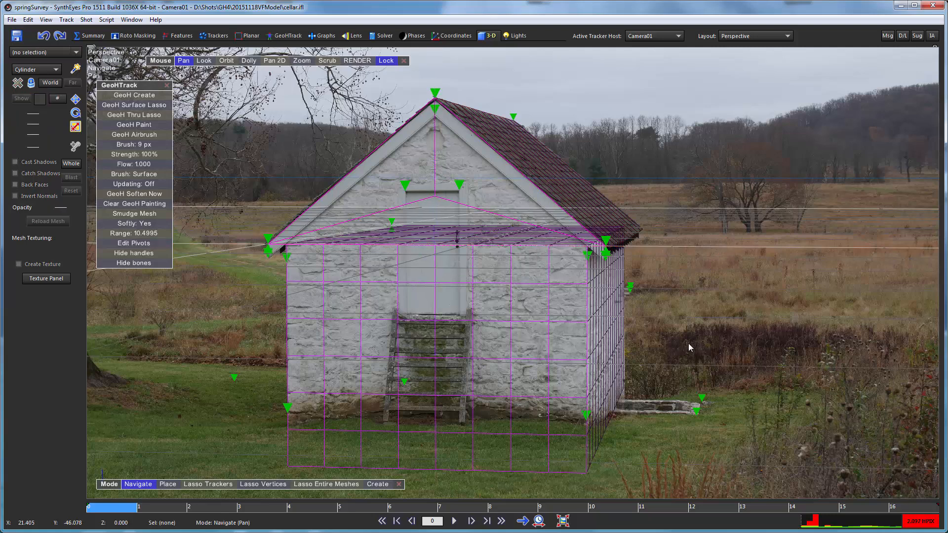
Select the roof prism and wall box in turn, and turn off lit wireframes in the perspective view
left_click(534, 154)
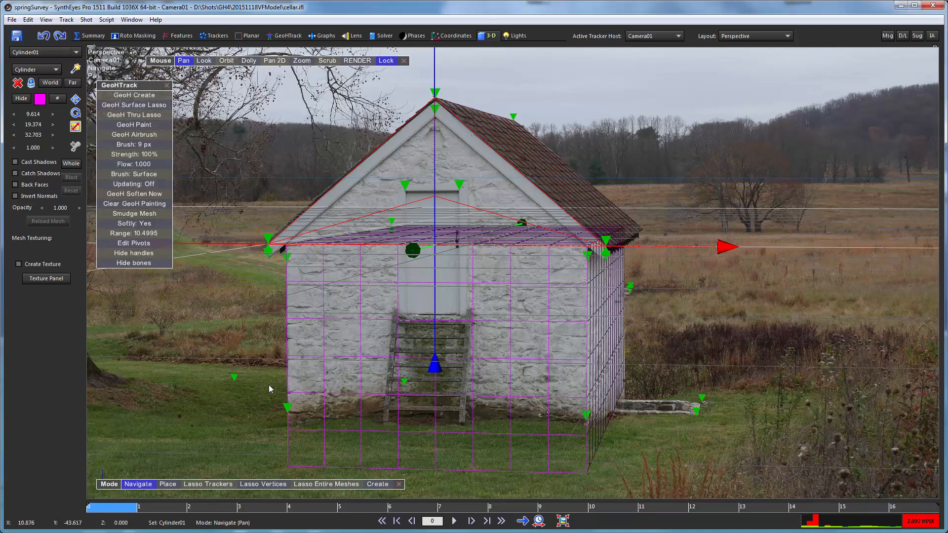
left_click(327, 360)
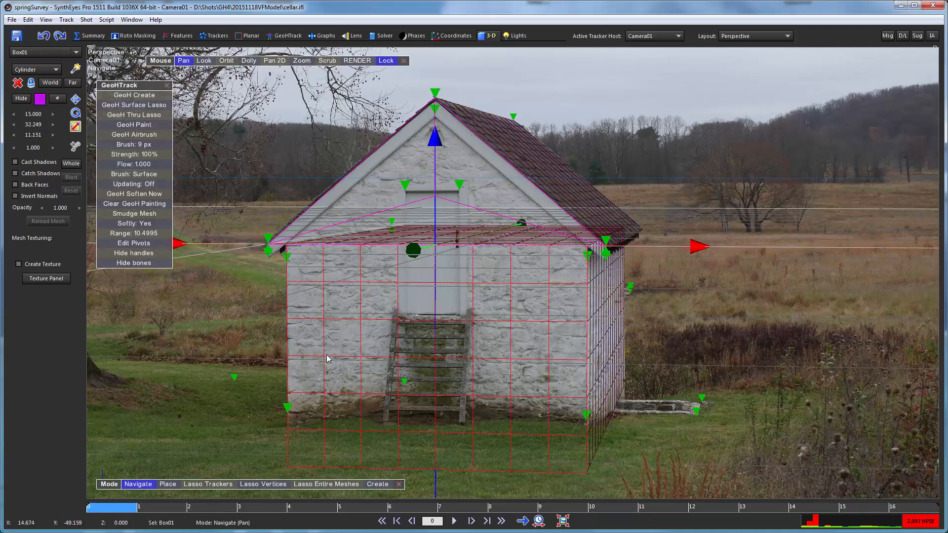
left_click(559, 166)
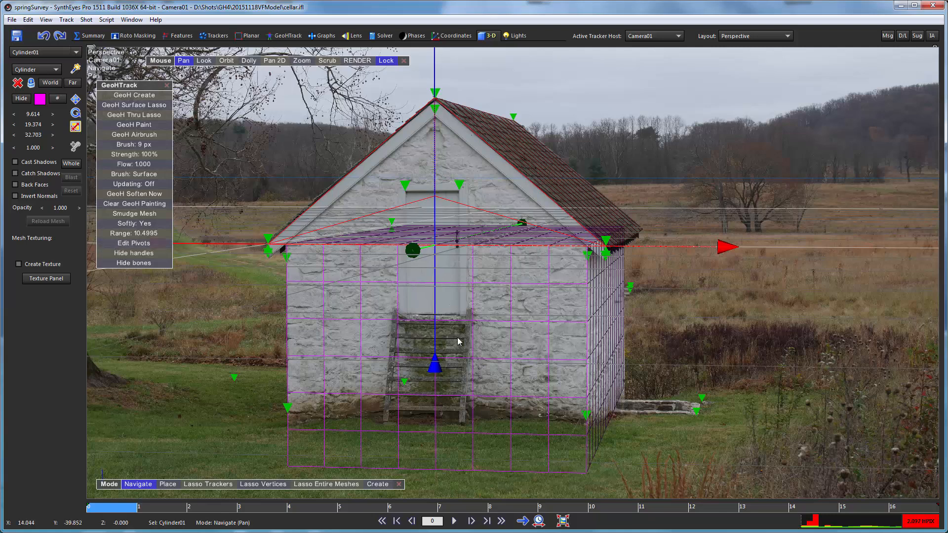
right_click(616, 162)
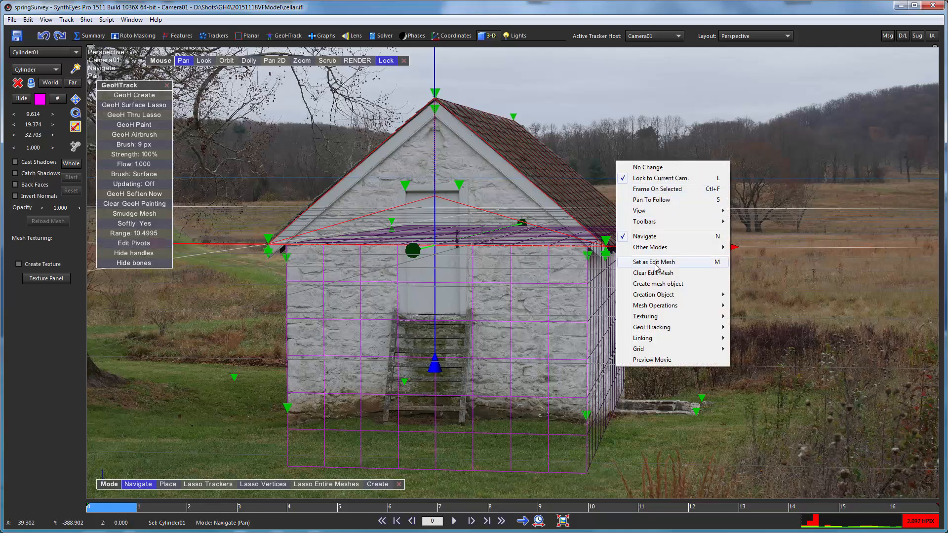
mouse_move(692, 211)
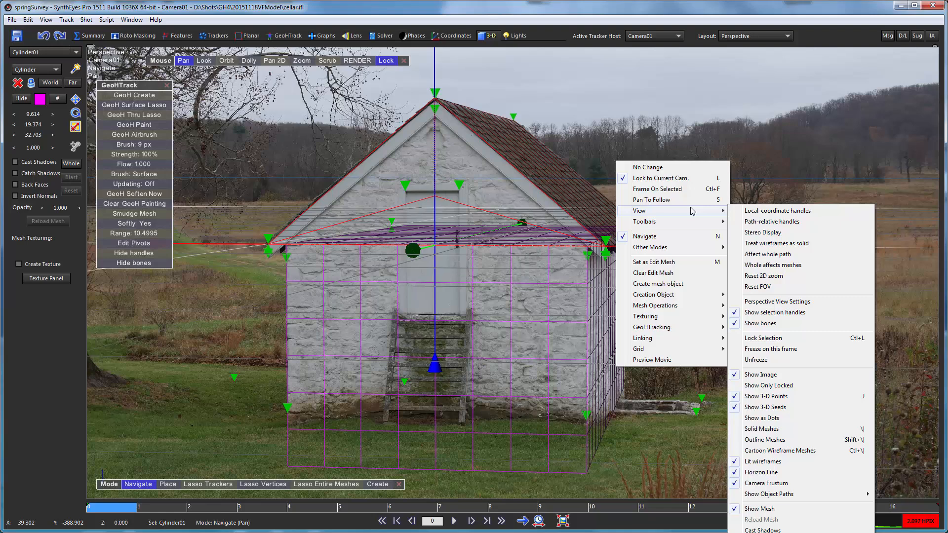
left_click(749, 462)
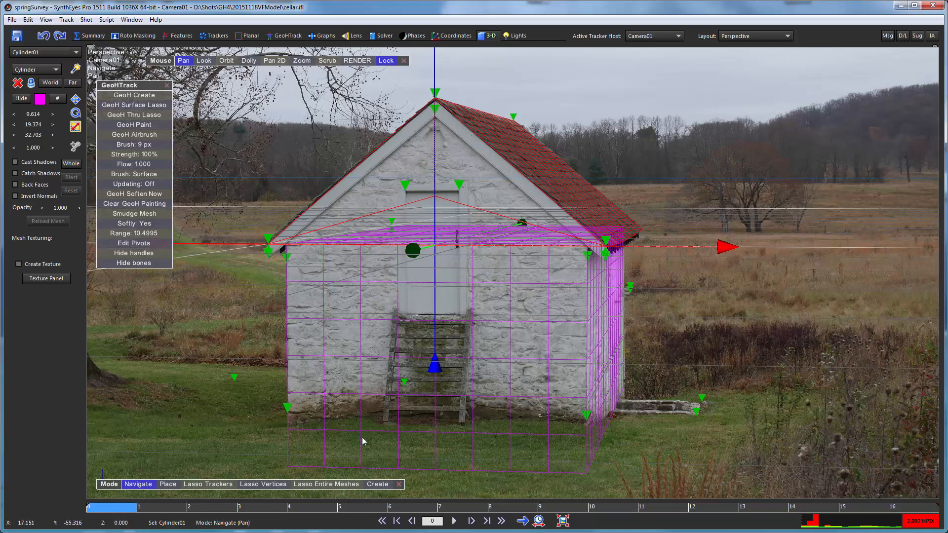
Scrub through the shot from frame 0 to frame 16 to check how both meshes fit the building
mouse_move(132, 509)
left_mouse_down()
mouse_move(444, 498)
mouse_move(610, 464)
mouse_move(213, 488)
mouse_move(88, 507)
left_mouse_up()
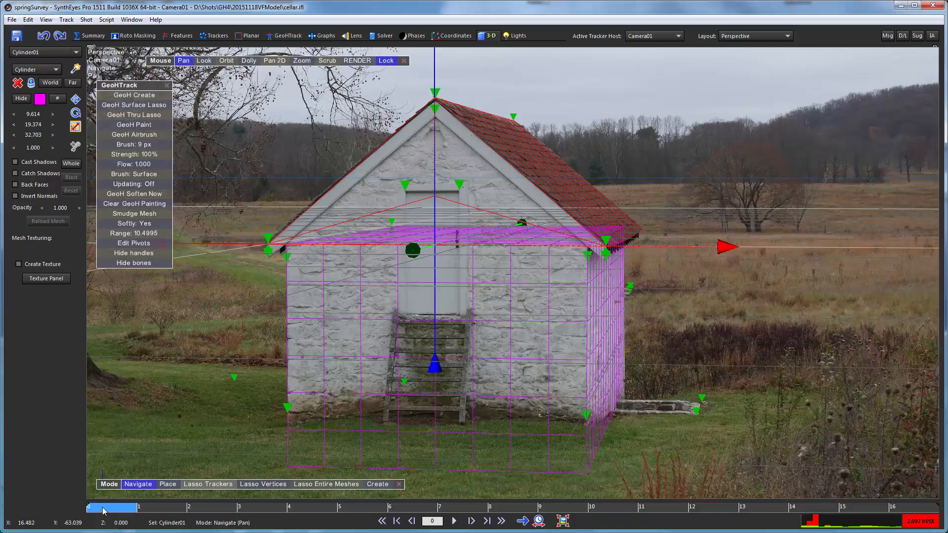
left_click_drag(159, 497, 21, 516)
left_click_drag(107, 514, 913, 509)
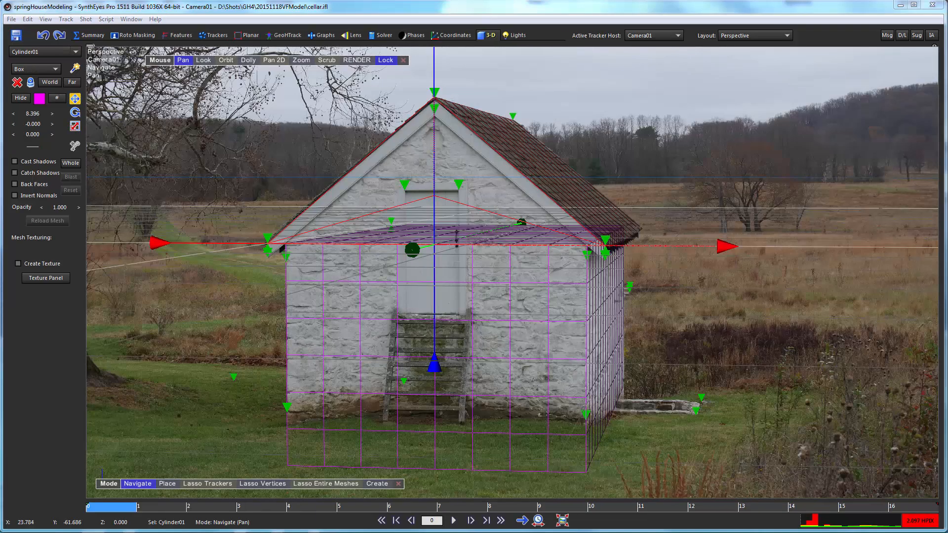
Unlock the view from the camera, orbit above the building, and hide the roof prism
left_click(386, 60)
left_click_drag(226, 60, 169, 167)
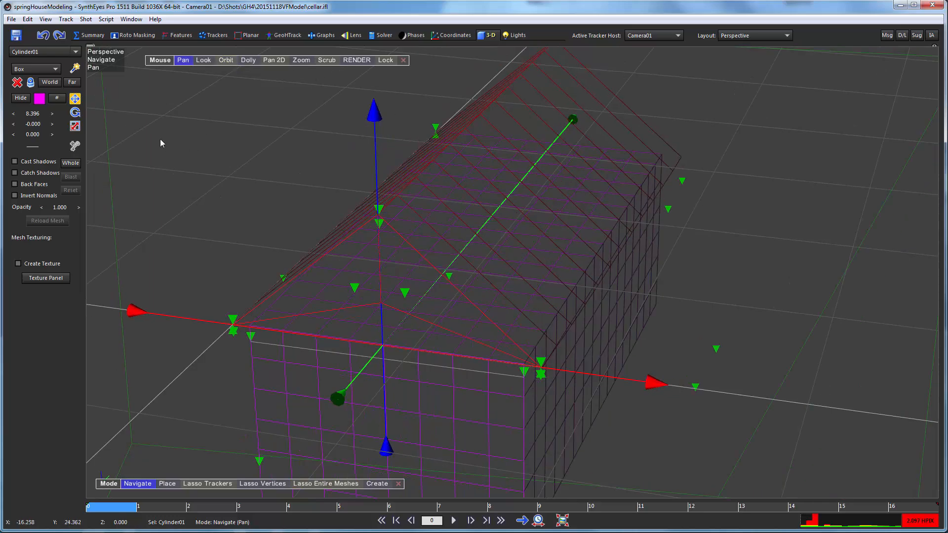
left_click(76, 52)
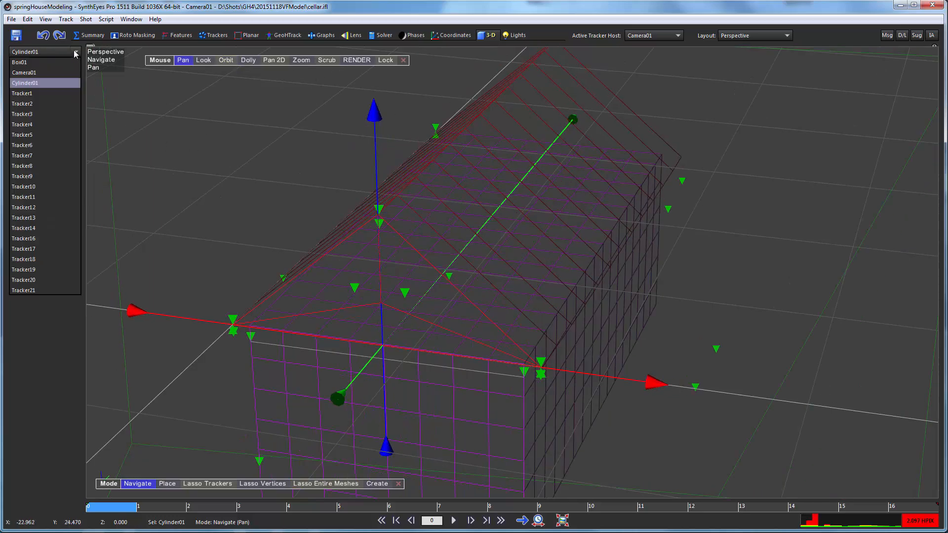
left_click(29, 83)
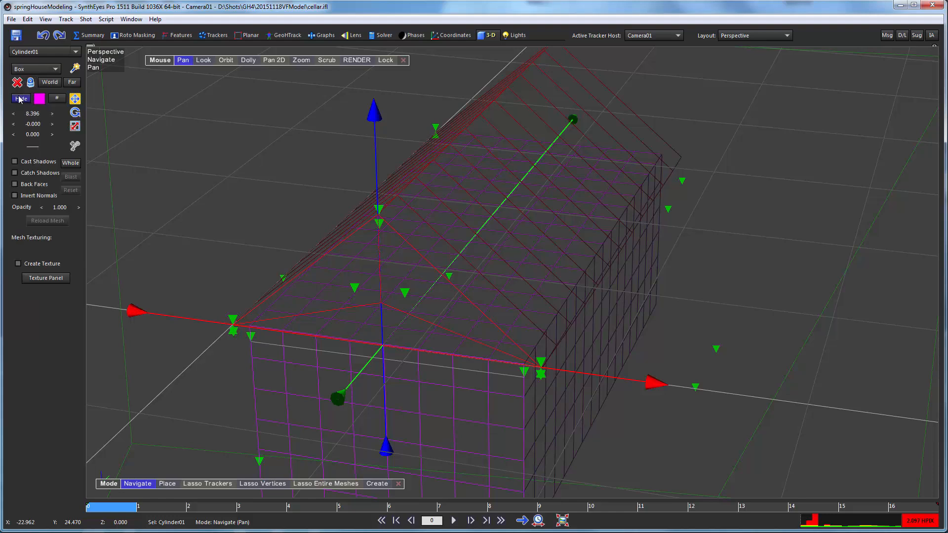
left_click(20, 99)
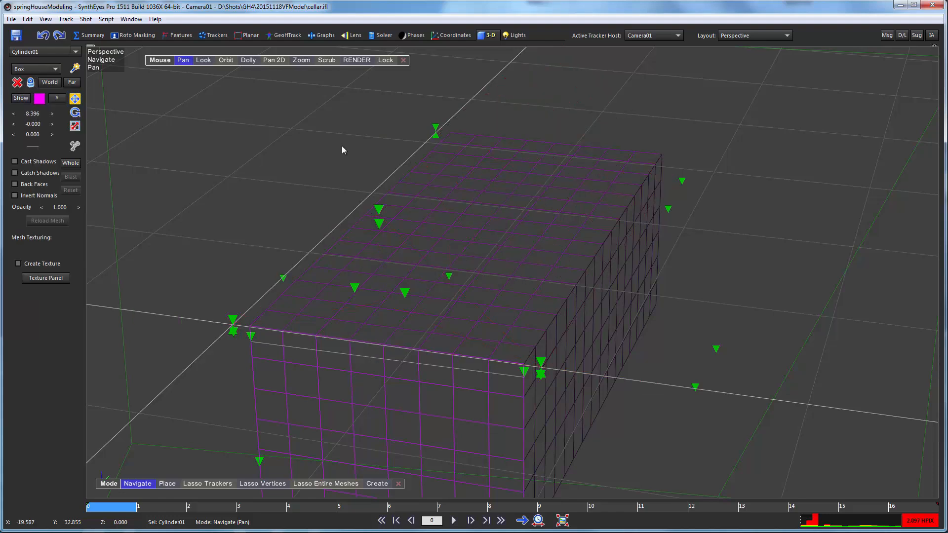
Select the wall box from above and set it as the edit mesh
left_click(230, 64)
left_click_drag(232, 69, 316, 138)
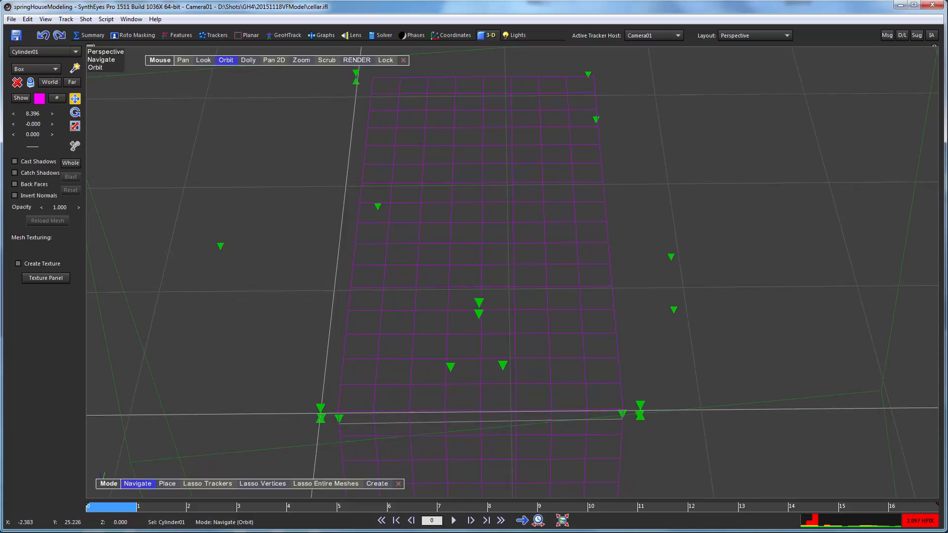
left_click(183, 59)
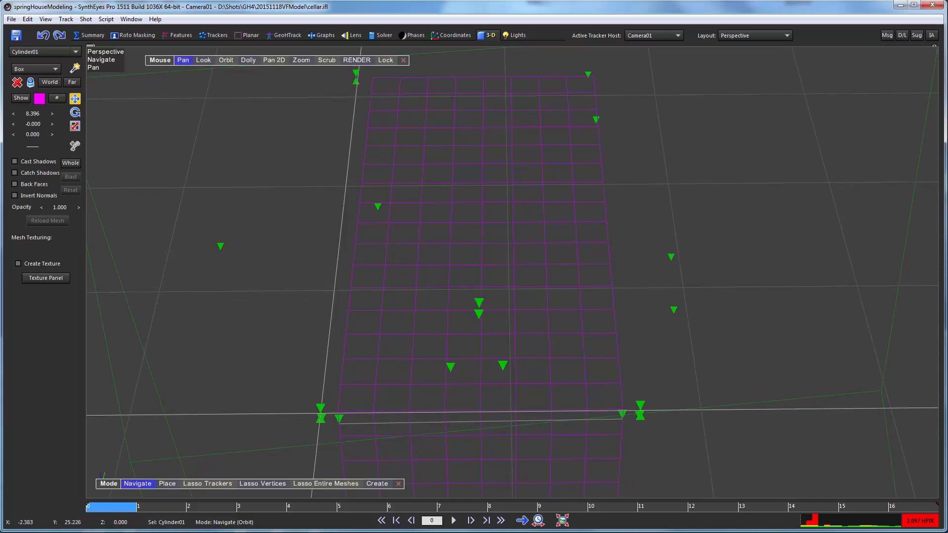
left_click(405, 166)
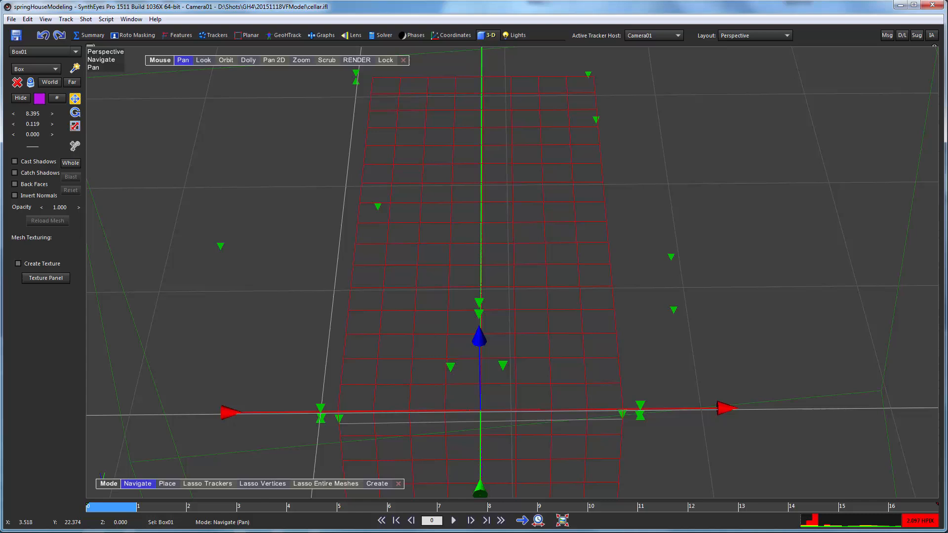
right_click(219, 154)
left_click(306, 247)
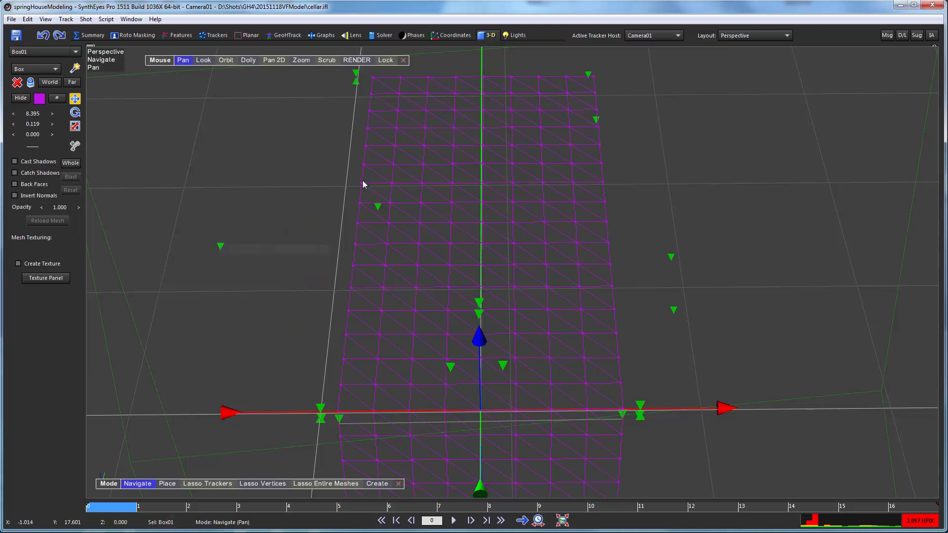
Lasso the vertices across the wall box's top surface and delete the selected faces
left_click(262, 483)
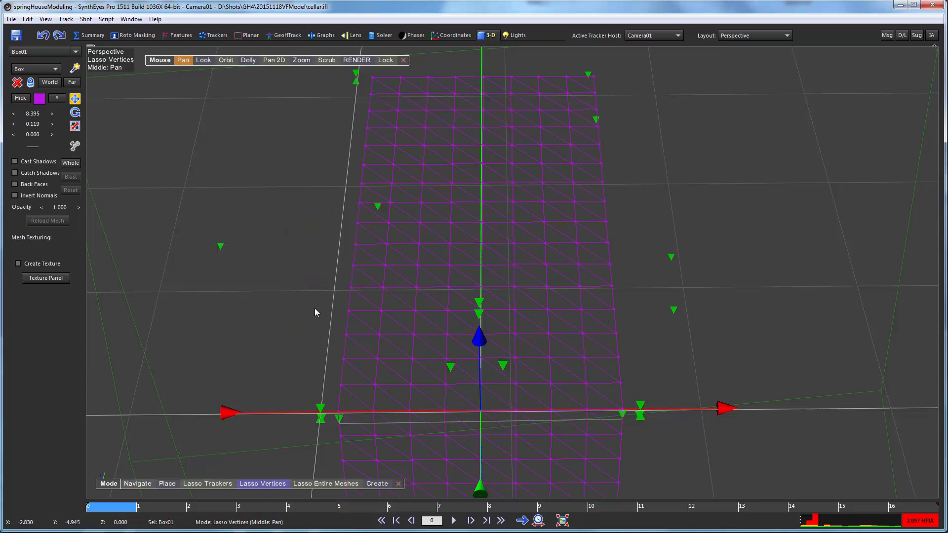
mouse_move(368, 76)
left_mouse_down()
mouse_move(365, 138)
mouse_move(327, 253)
mouse_move(299, 391)
mouse_move(347, 427)
mouse_move(582, 421)
mouse_move(631, 346)
mouse_move(626, 207)
mouse_move(523, 59)
mouse_move(366, 78)
left_mouse_up()
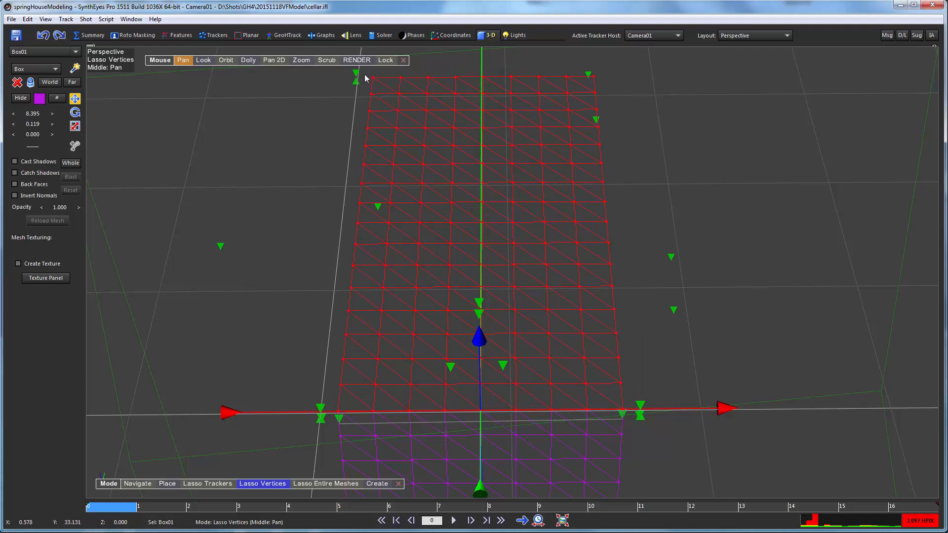
right_click(187, 111)
mouse_move(244, 258)
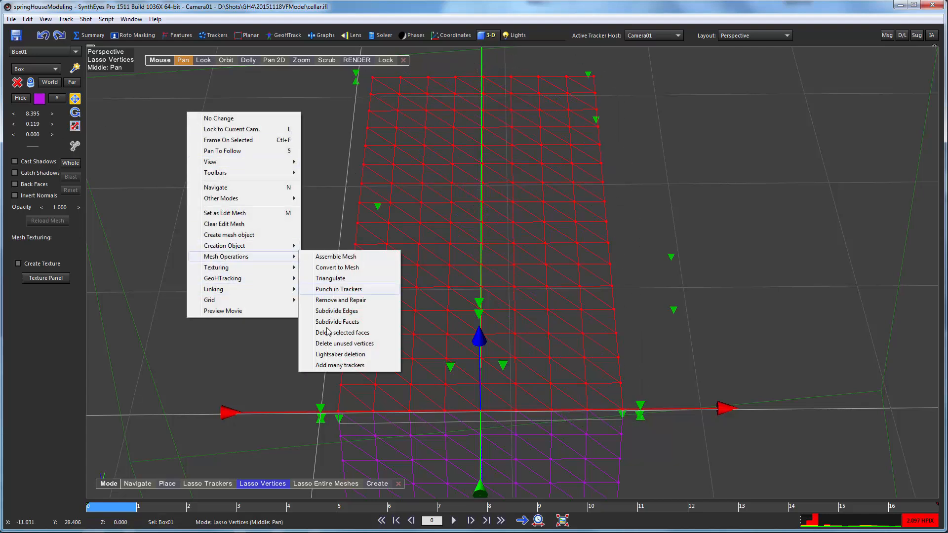
left_click(331, 334)
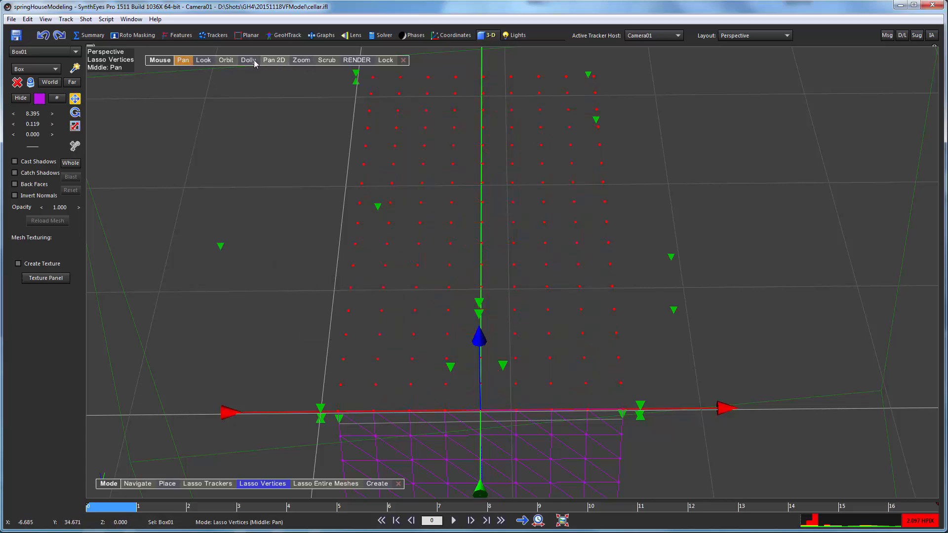
Delete the unused vertices left over from the wall box's removed top
mouse_move(229, 63)
left_mouse_down()
mouse_move(351, 85)
mouse_move(438, 30)
mouse_move(99, 69)
mouse_move(190, 79)
mouse_move(215, 64)
mouse_move(231, 69)
left_mouse_up()
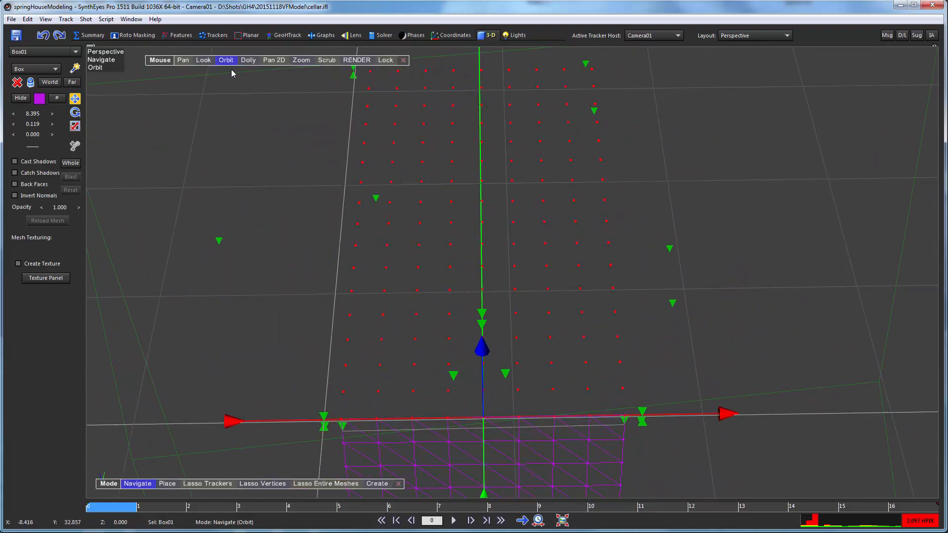
right_click(229, 92)
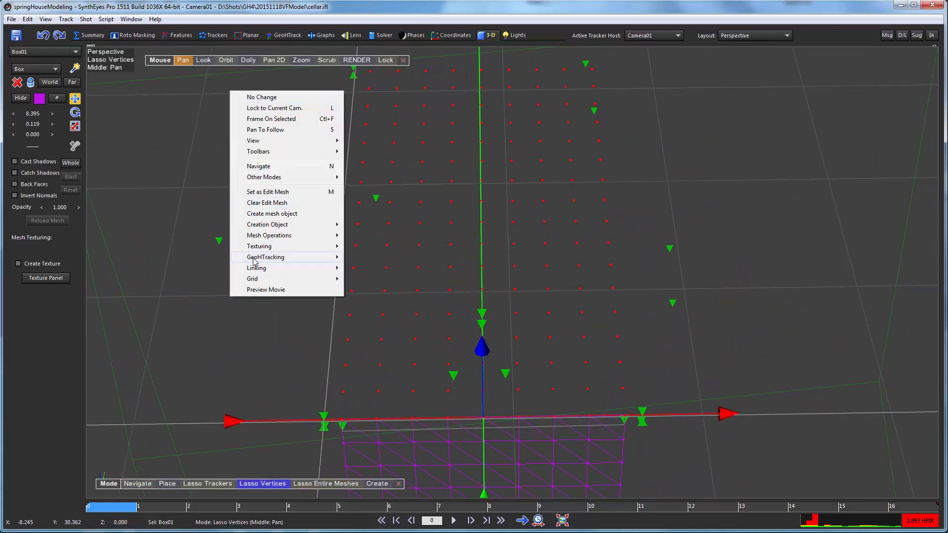
mouse_move(296, 235)
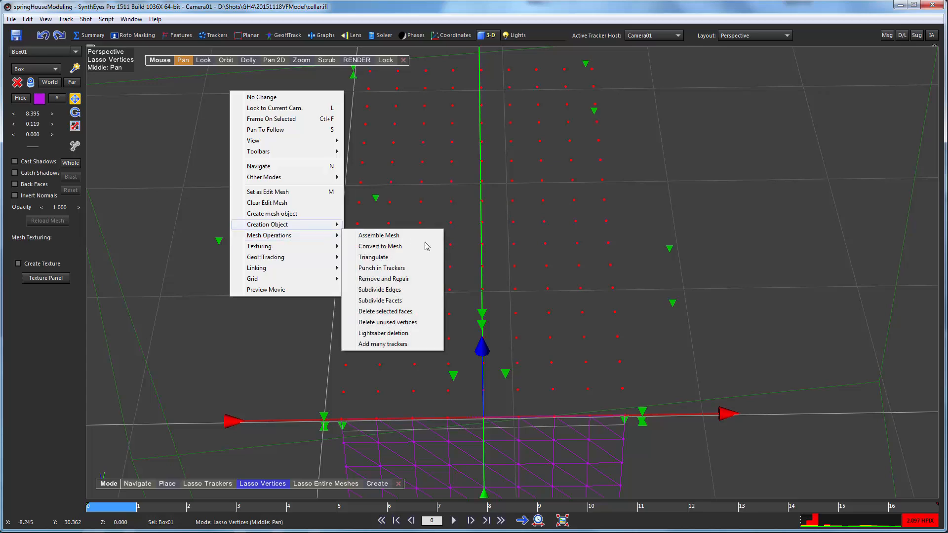
left_click(396, 322)
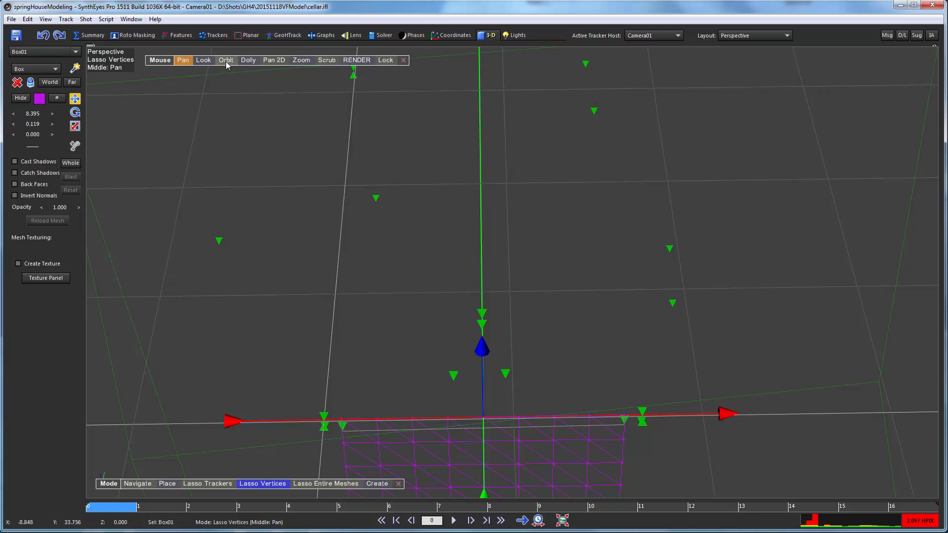
Unhide the roof prism, Cylinder01, and view it together with the open-topped walls
mouse_move(227, 65)
left_mouse_down()
mouse_move(196, 7)
mouse_move(49, 152)
left_mouse_up()
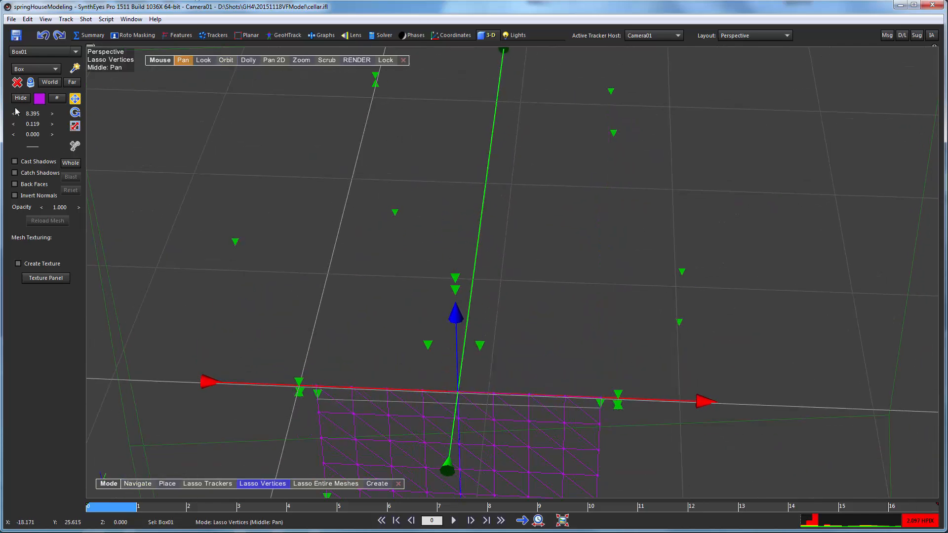
left_click(48, 52)
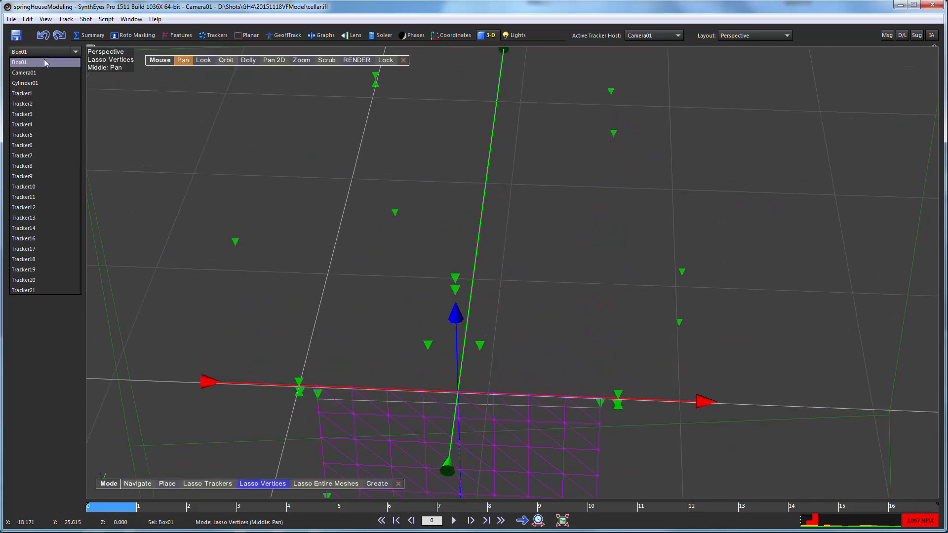
left_click(24, 83)
left_click(20, 98)
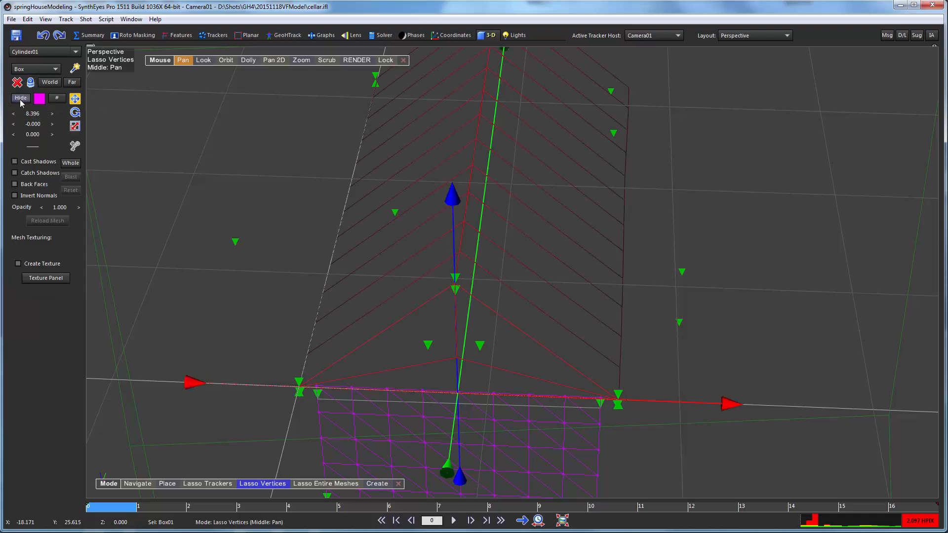
mouse_move(221, 60)
left_mouse_down()
mouse_move(250, 1)
mouse_move(296, 1)
mouse_move(198, 1)
mouse_move(321, 1)
left_mouse_up()
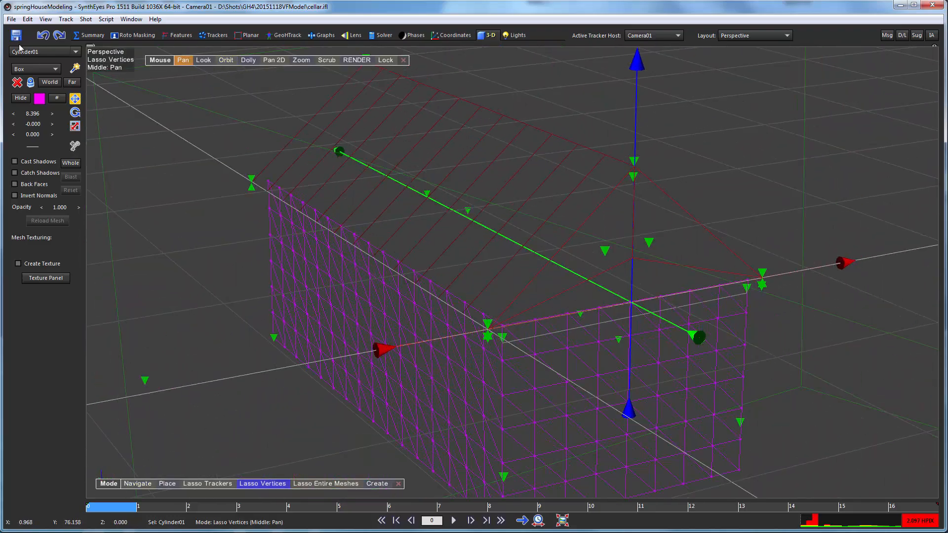
Export the meshes in the scene as an .obj, overwriting springhouseOri.obj with the offered export settings
left_click(12, 20)
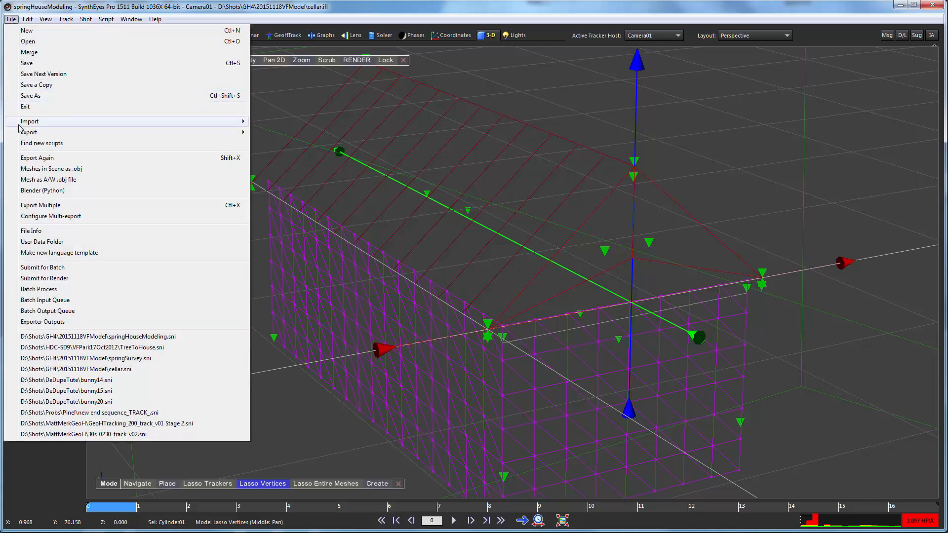
mouse_move(53, 133)
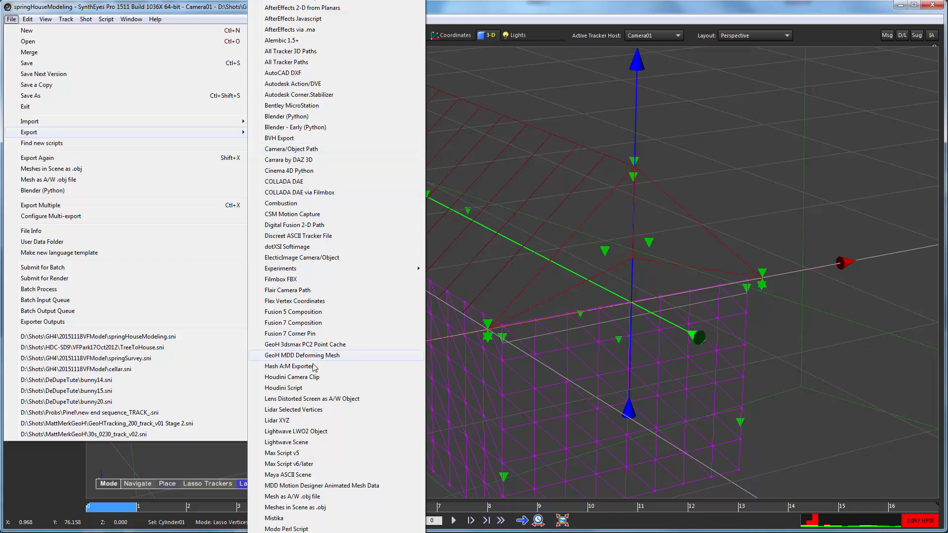
left_click(316, 508)
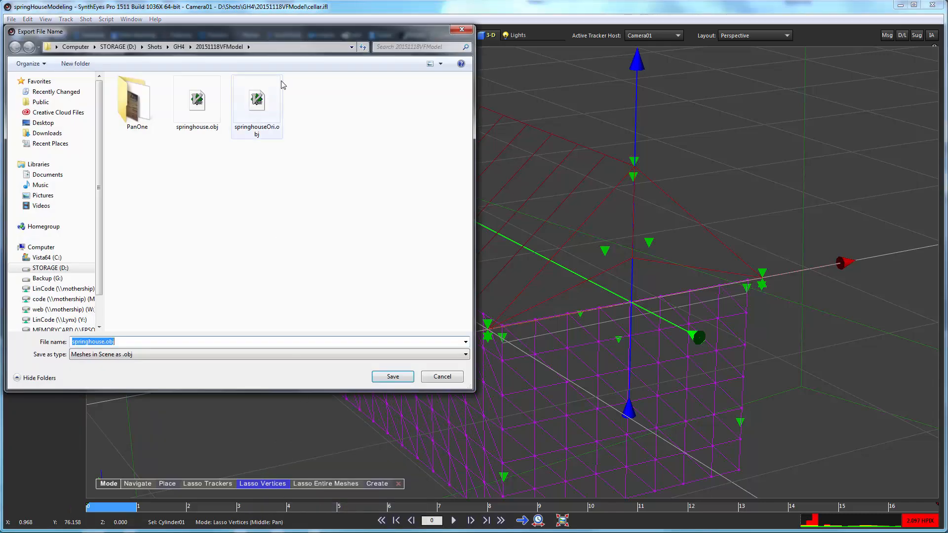
left_click(255, 105)
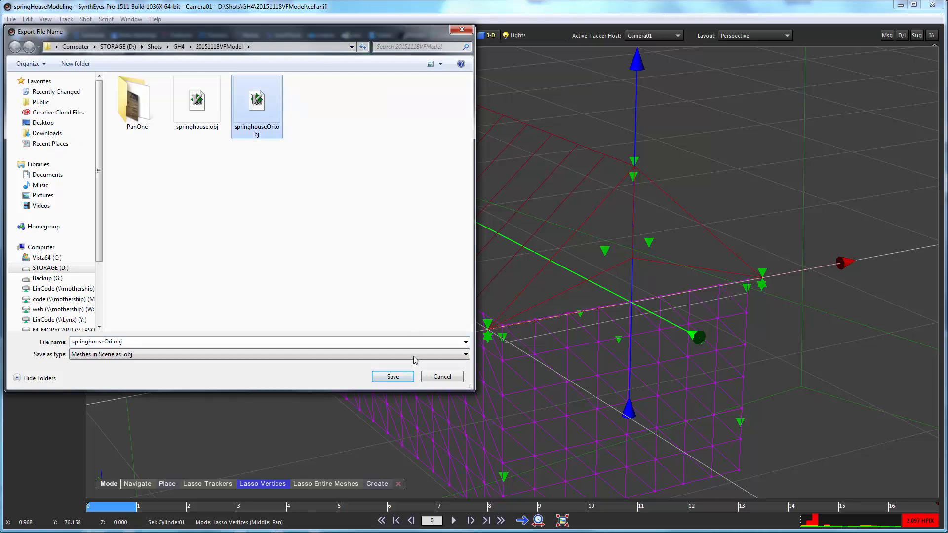
left_click(384, 379)
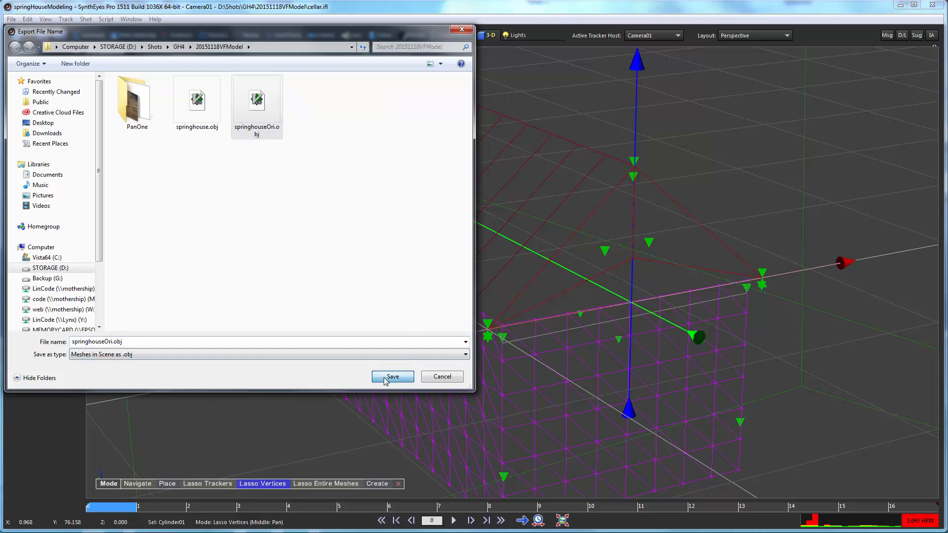
left_click(588, 353)
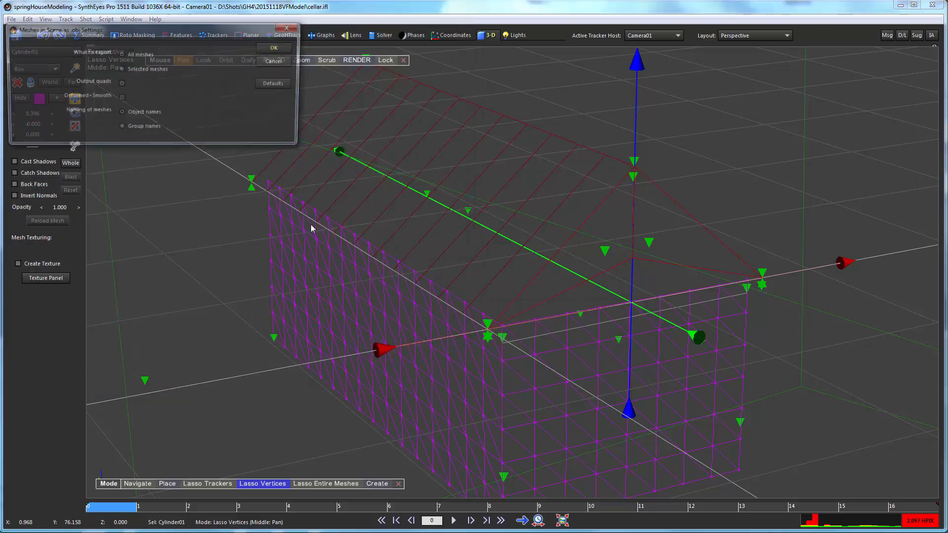
left_click(269, 49)
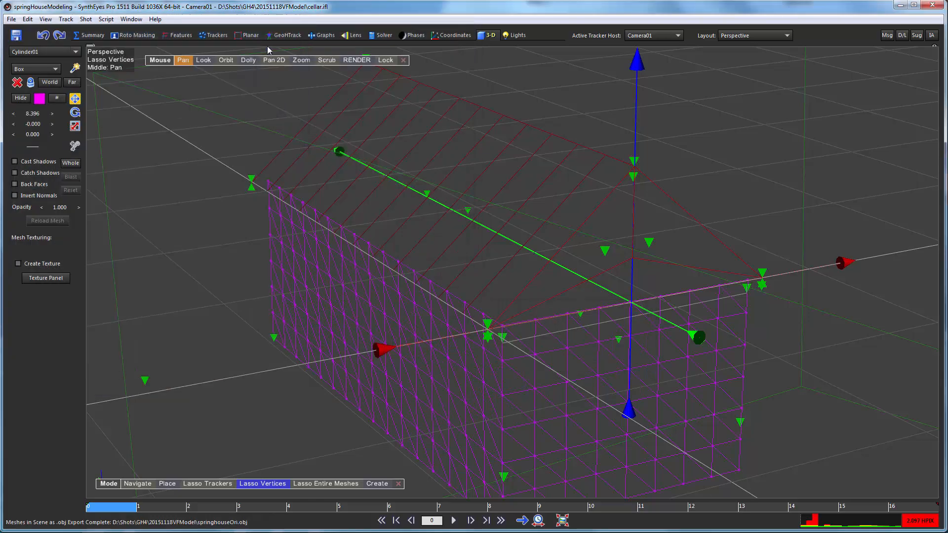
Close the modeling scene without saving and import the exported building mesh into the empty scene
left_click(931, 5)
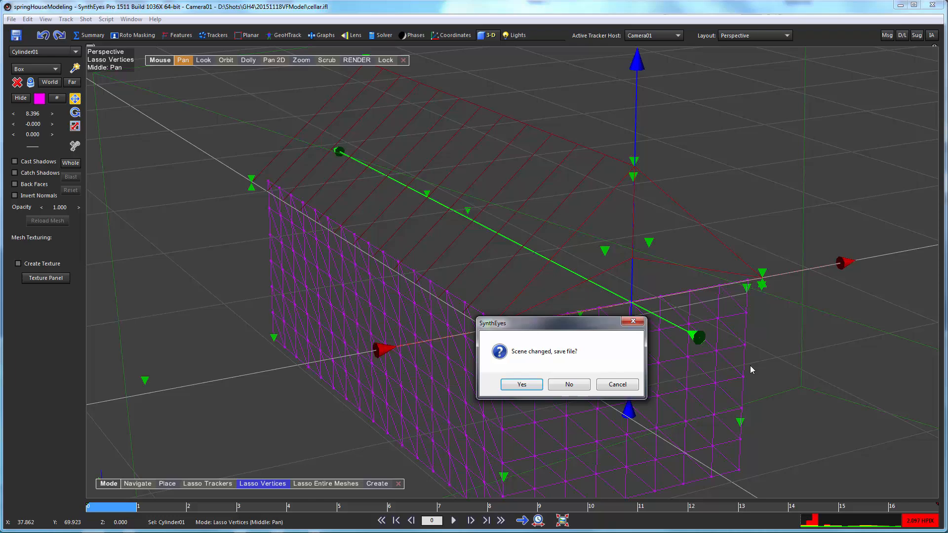
left_click(568, 385)
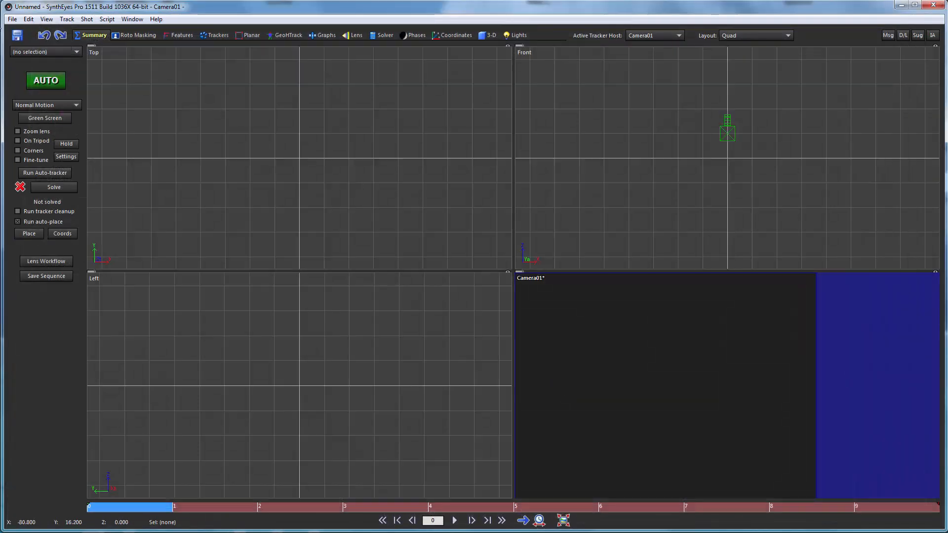
left_click(12, 20)
mouse_move(138, 121)
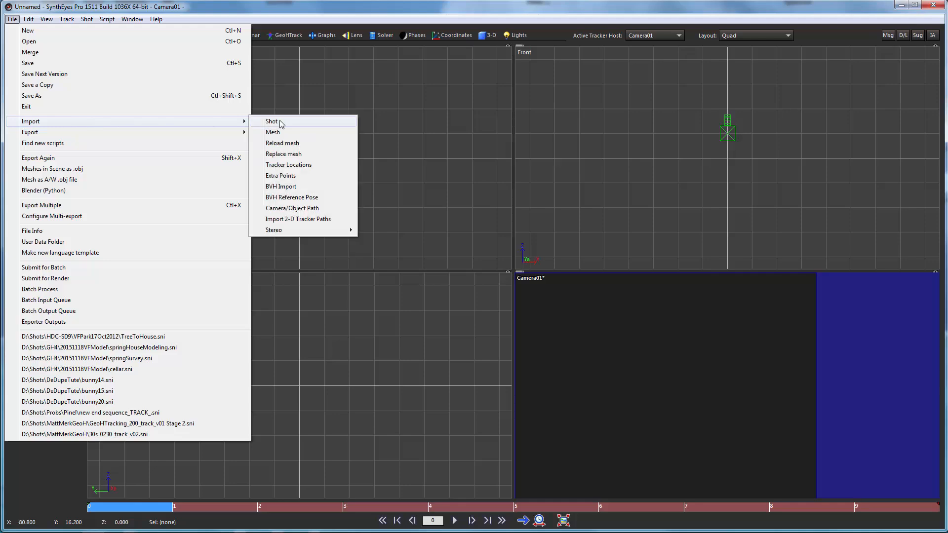
left_click(293, 133)
double_click(274, 99)
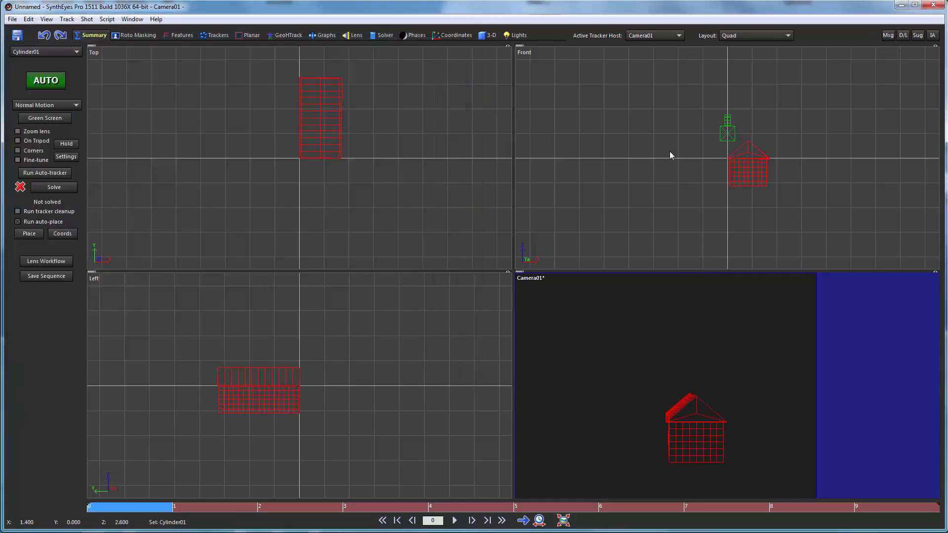
Switch to the GeoHTrack room, turn on Edit Pivots, and move the building mesh's pivot down to the base of the walls
left_click(285, 35)
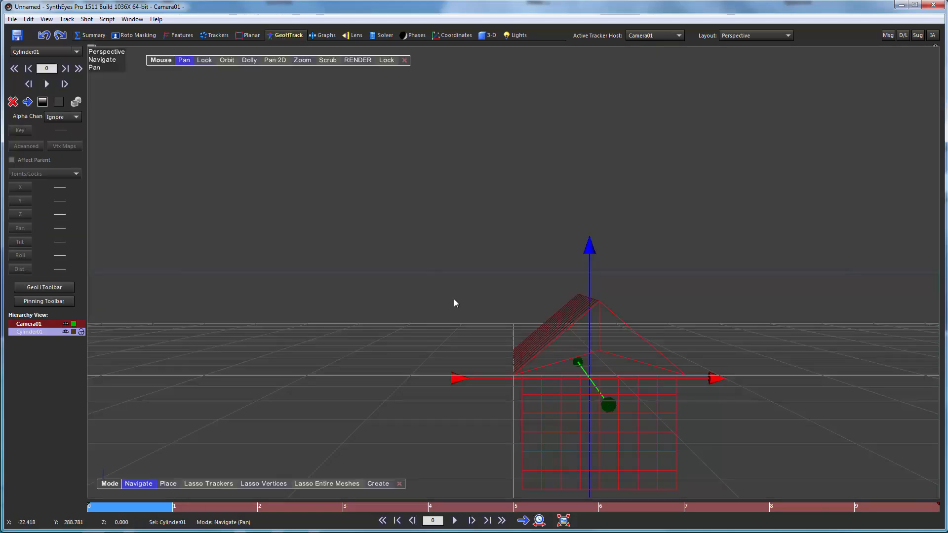
middle_click_drag(418, 264, 366, 176)
scroll(434, 301, "down", 1)
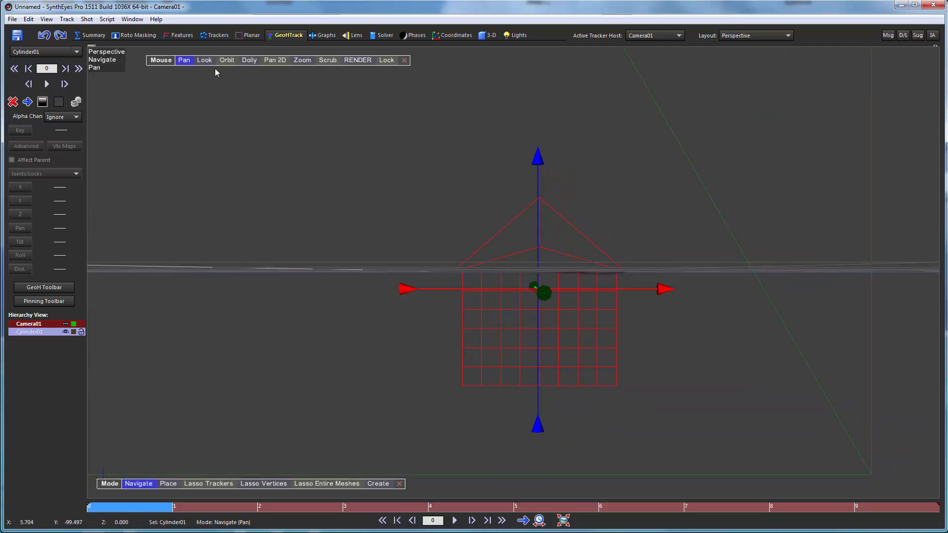
left_click(225, 60)
left_click_drag(225, 61, 326, 52)
left_click(183, 60)
scroll(571, 429, "up", 5)
scroll(570, 425, "up", 2)
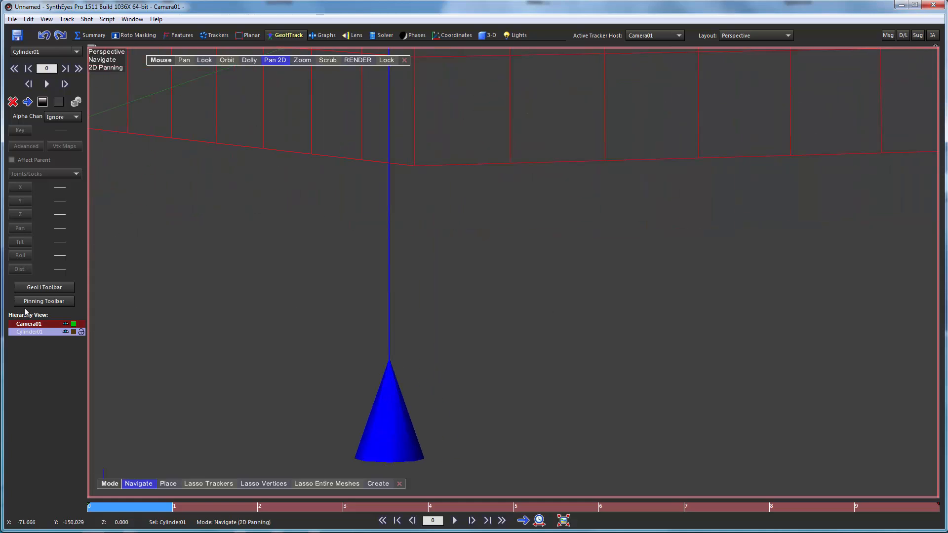
left_click(43, 287)
left_click(134, 283)
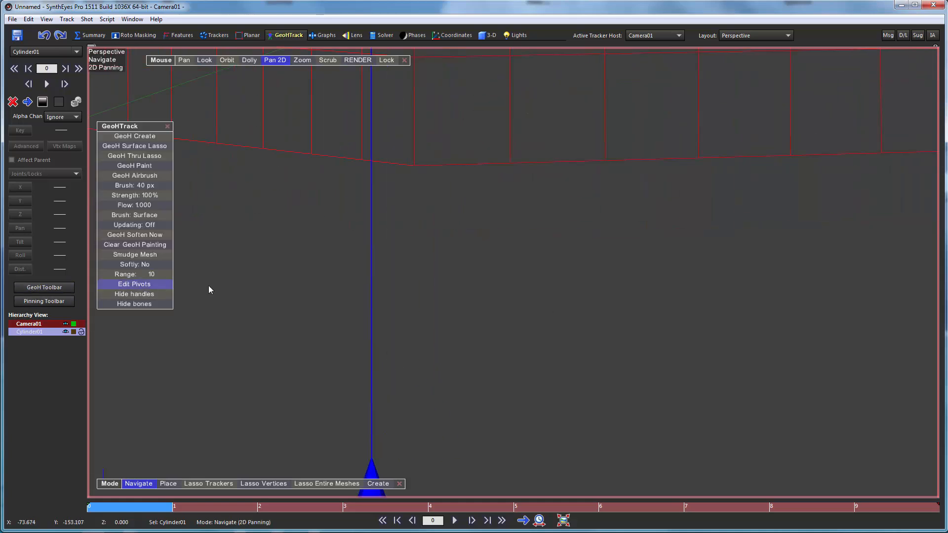
left_click_drag(371, 223, 396, 337)
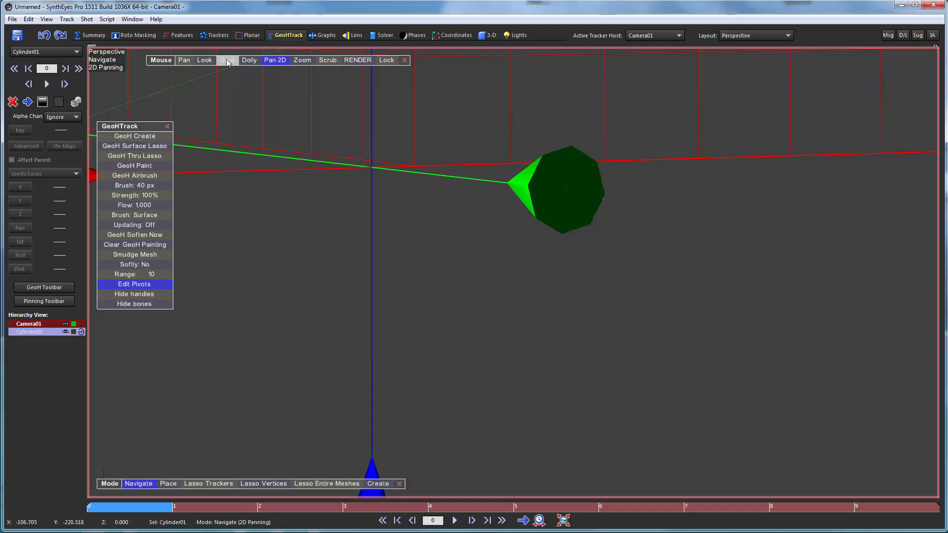
Move the building mesh's pivot horizontally along the wall base to the middle of the gable wall, below the roof peak
left_click_drag(227, 62, 89, 80)
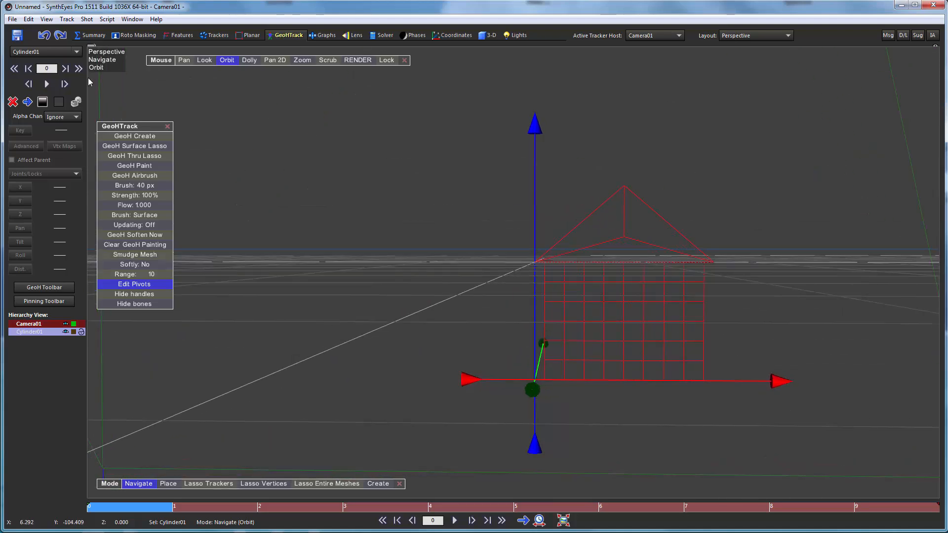
scroll(647, 298, "up", 5)
scroll(631, 261, "up", 1)
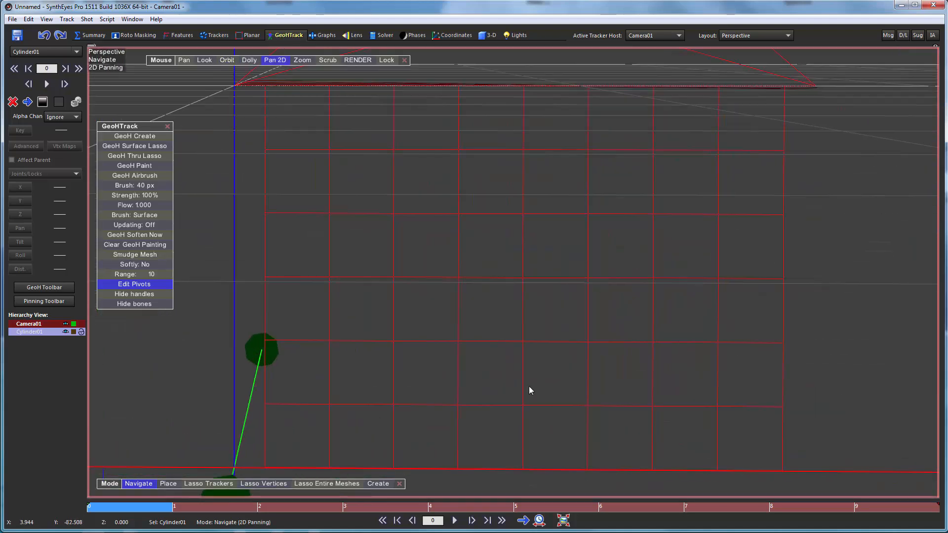
mouse_move(507, 410)
left_mouse_down()
mouse_move(497, 392)
mouse_move(510, 410)
left_mouse_up()
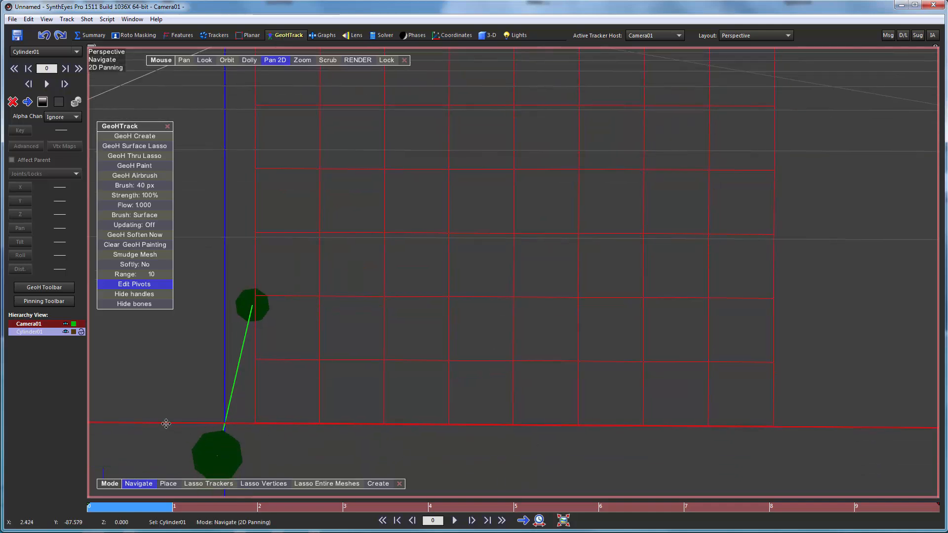
left_click_drag(166, 423, 273, 423)
left_click_drag(262, 427, 250, 433)
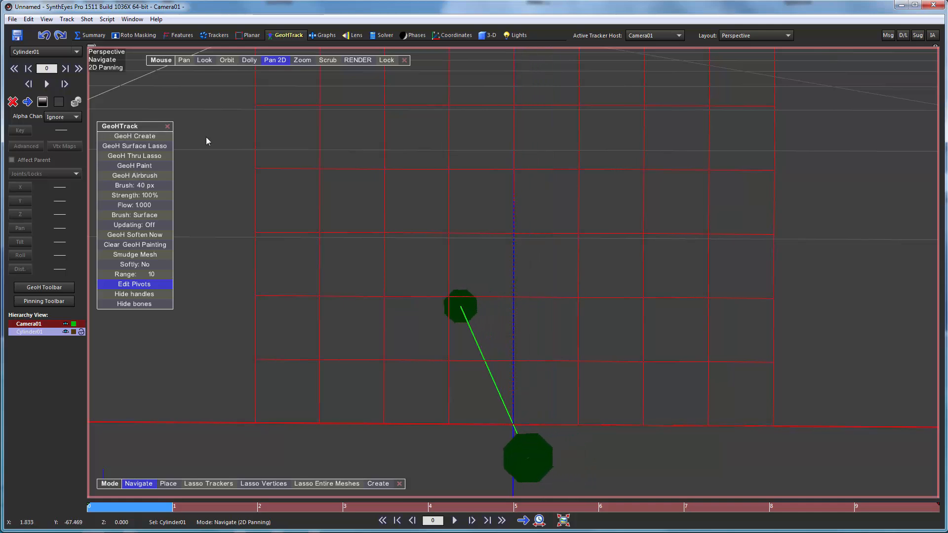
left_click(228, 61)
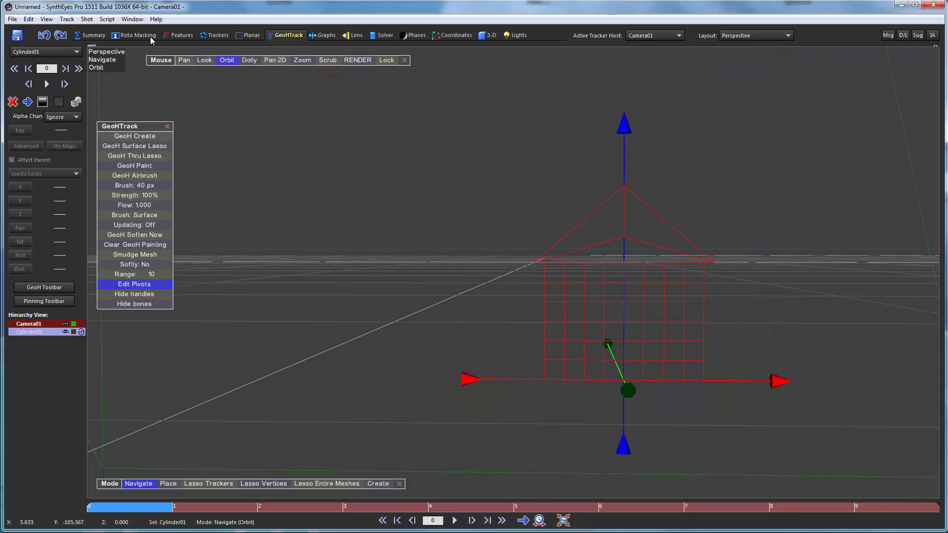
left_click_drag(228, 61, 271, 127)
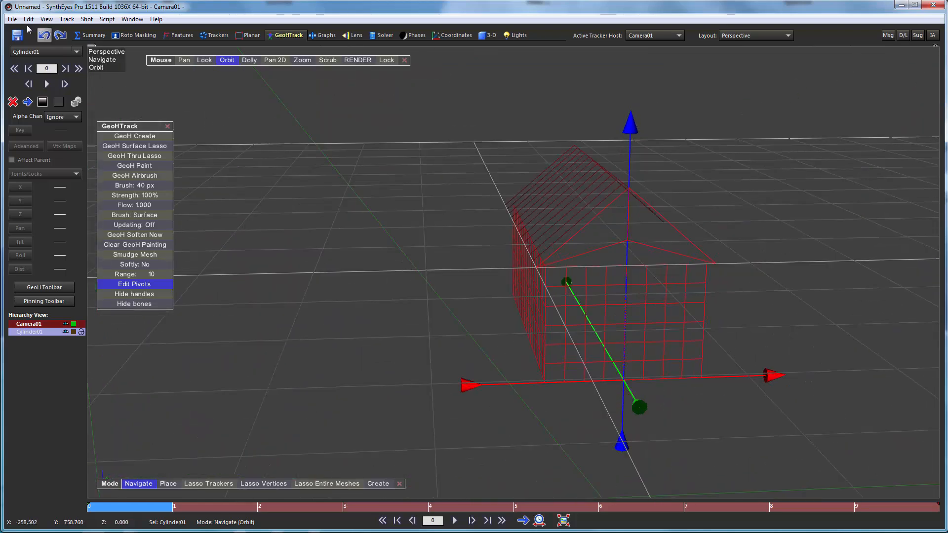
left_click(9, 19)
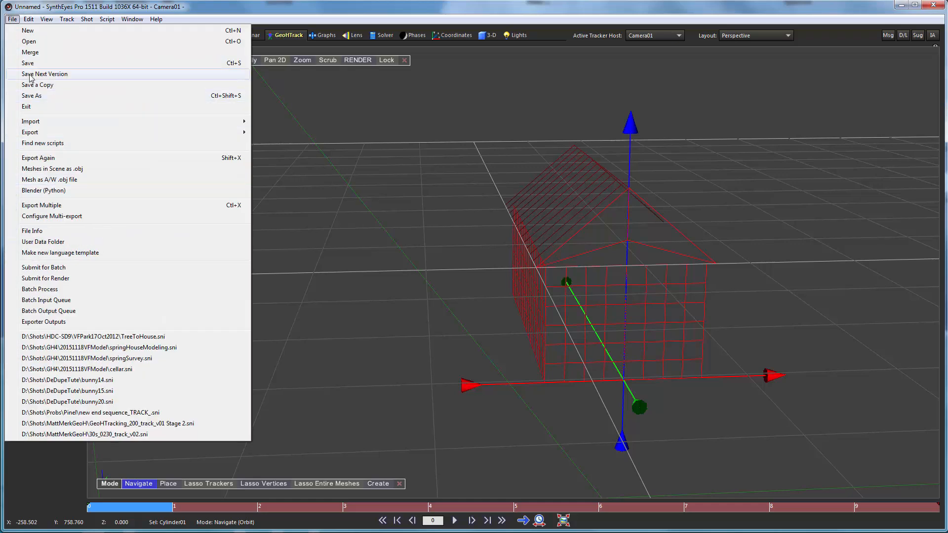
mouse_move(35, 132)
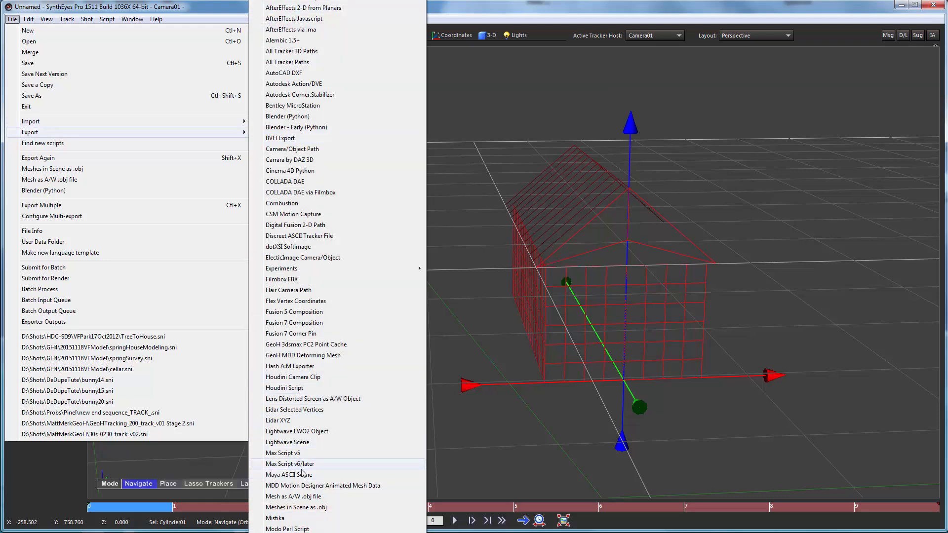
left_click(294, 496)
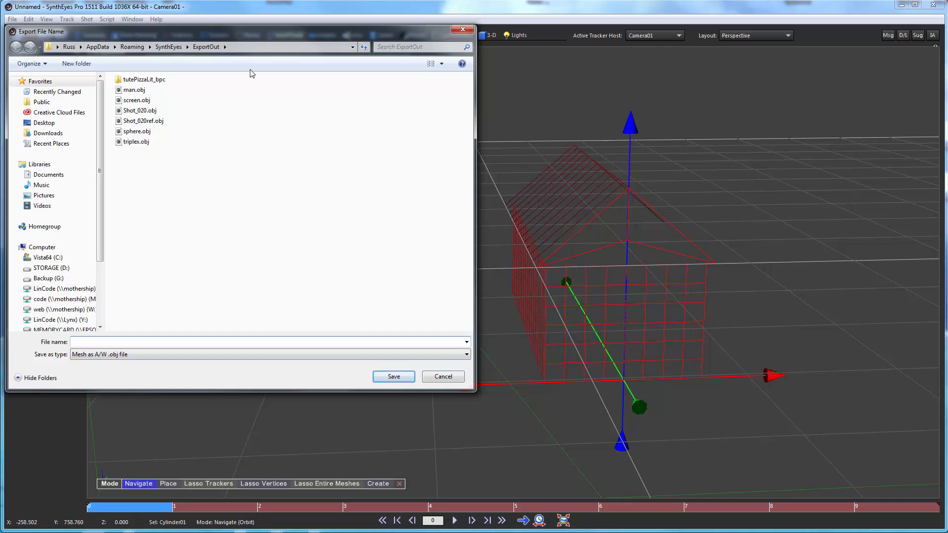
left_click(52, 269)
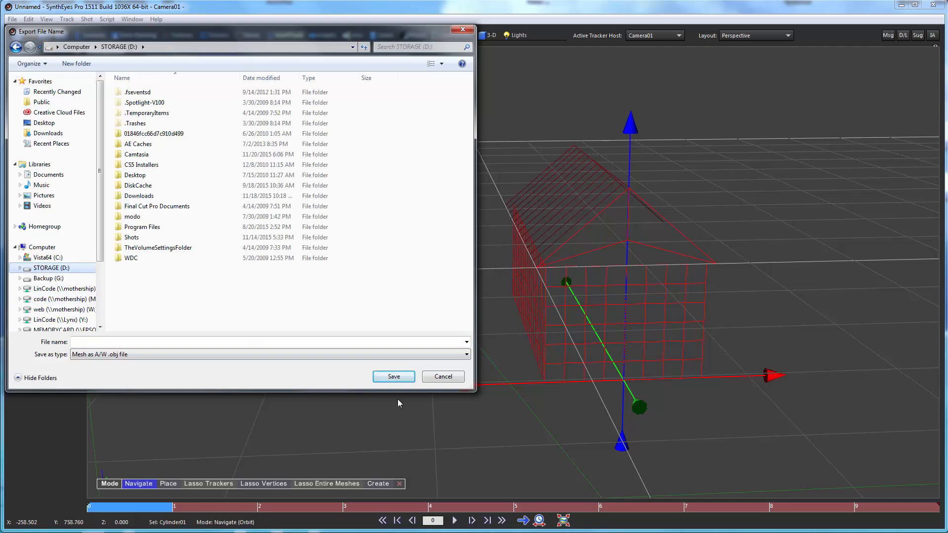
left_click(431, 378)
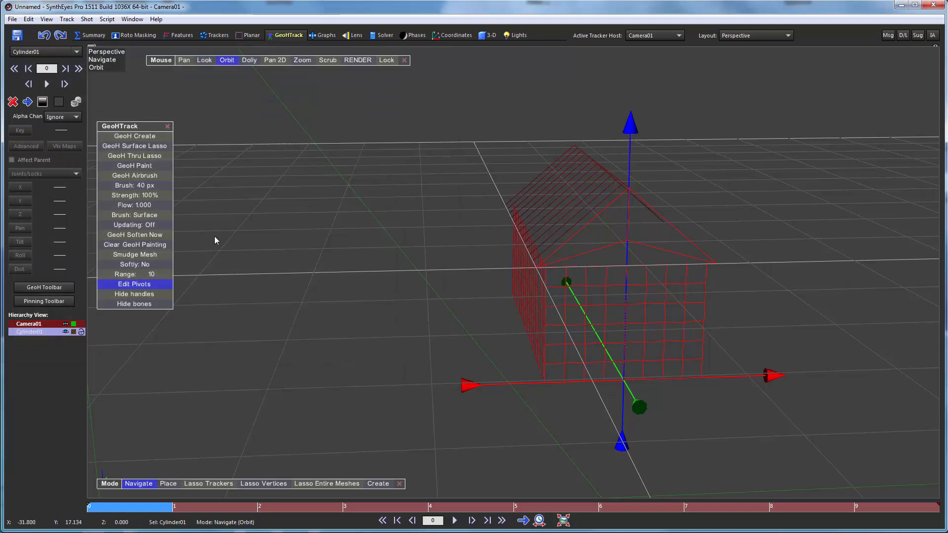